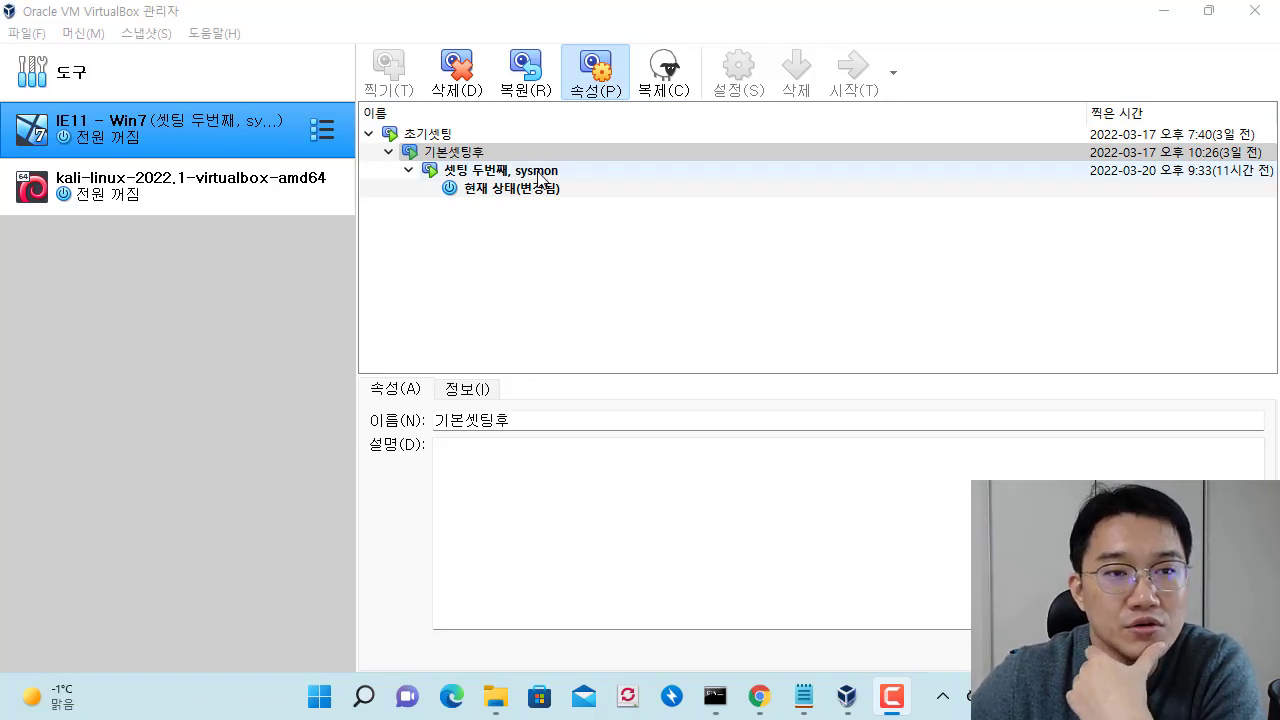
Compare the snapshot lists of the IE11 - Win7 and kali-linux-2022.1 virtual machines
click(236, 18)
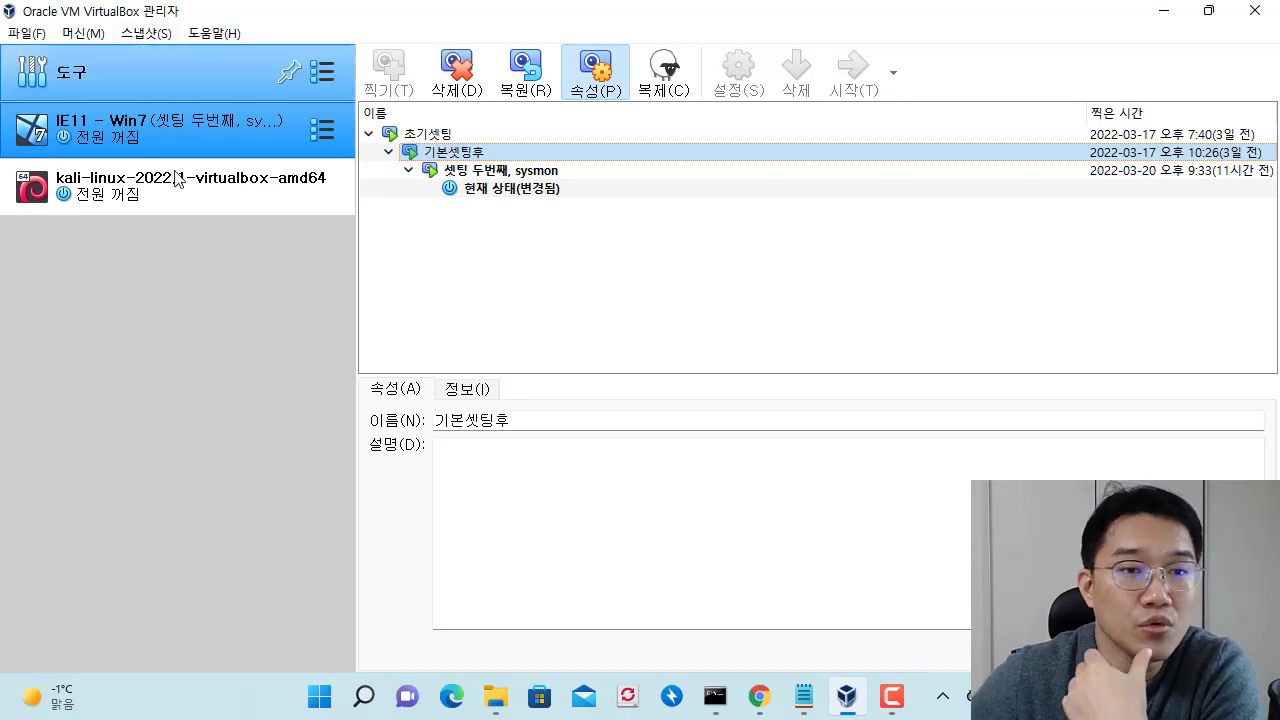
click(211, 203)
click(183, 140)
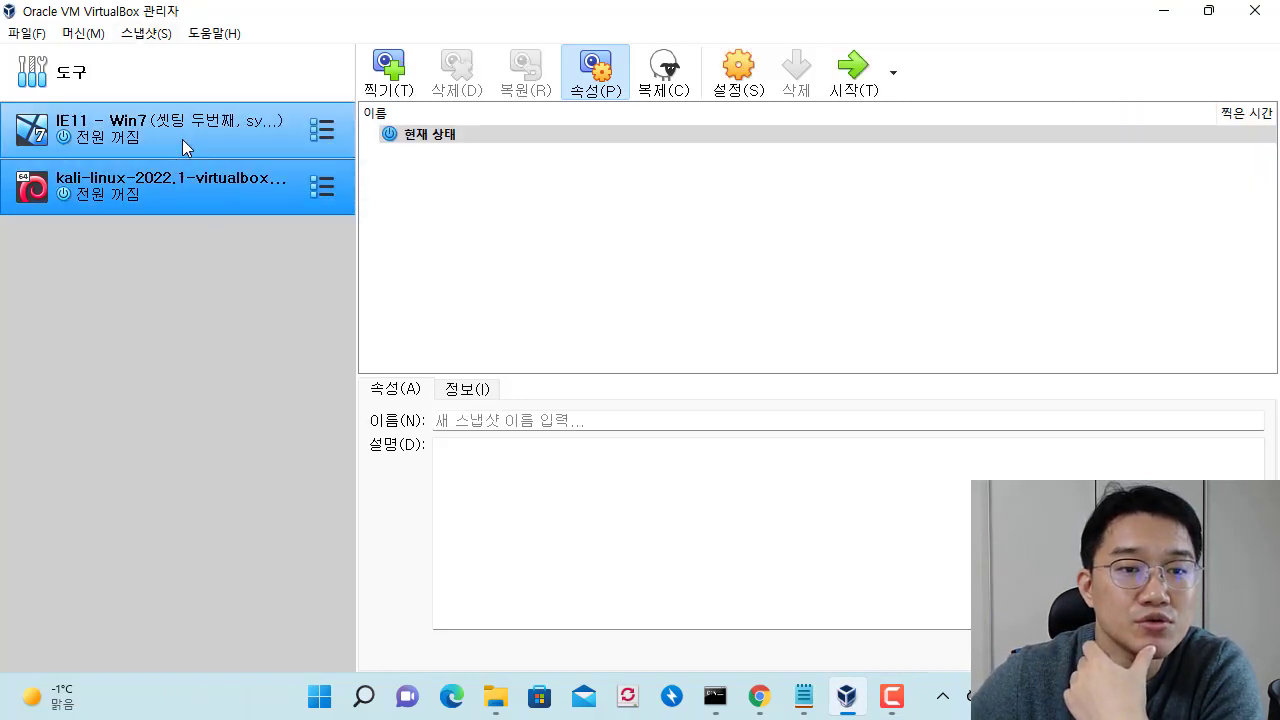
click(183, 199)
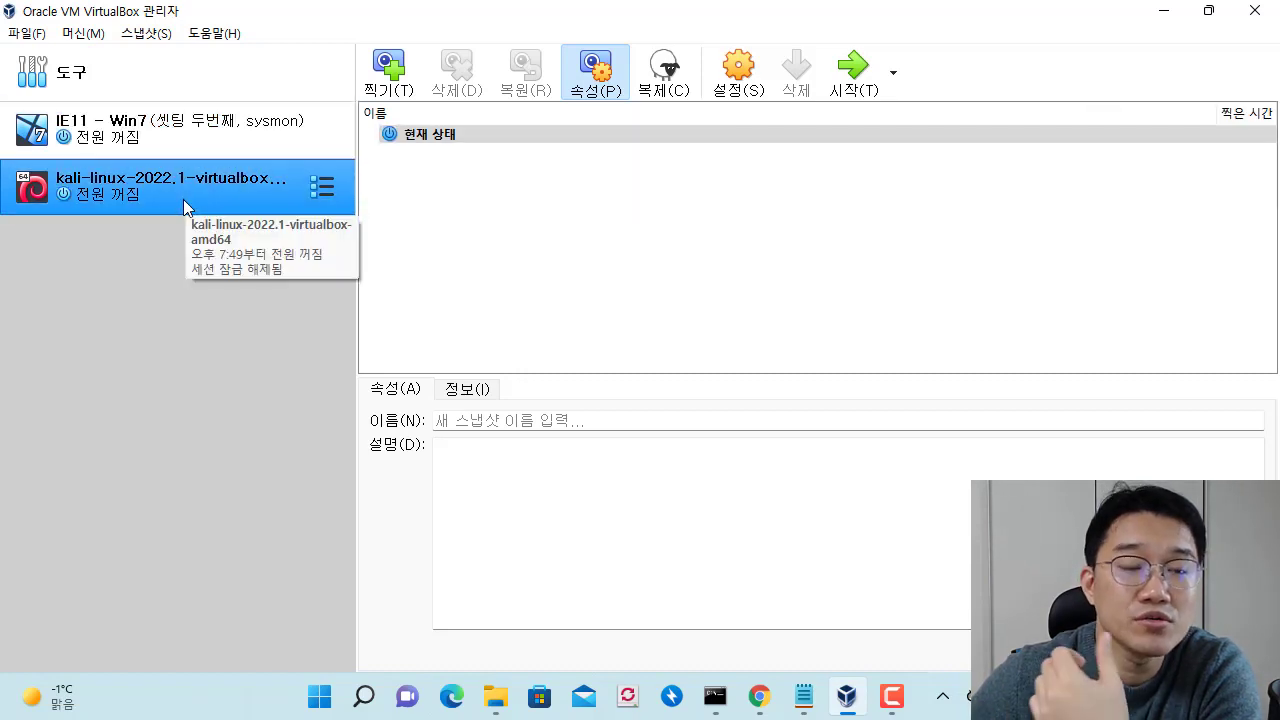
click(206, 156)
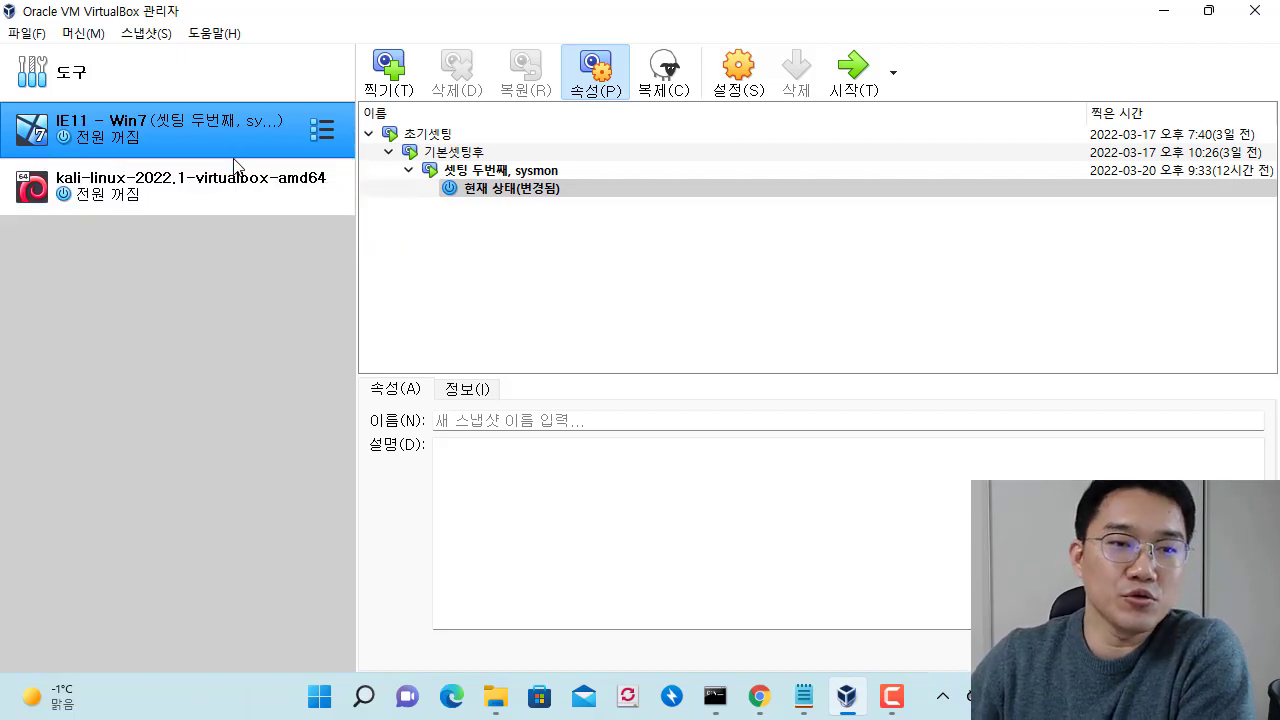
click(240, 172)
click(267, 140)
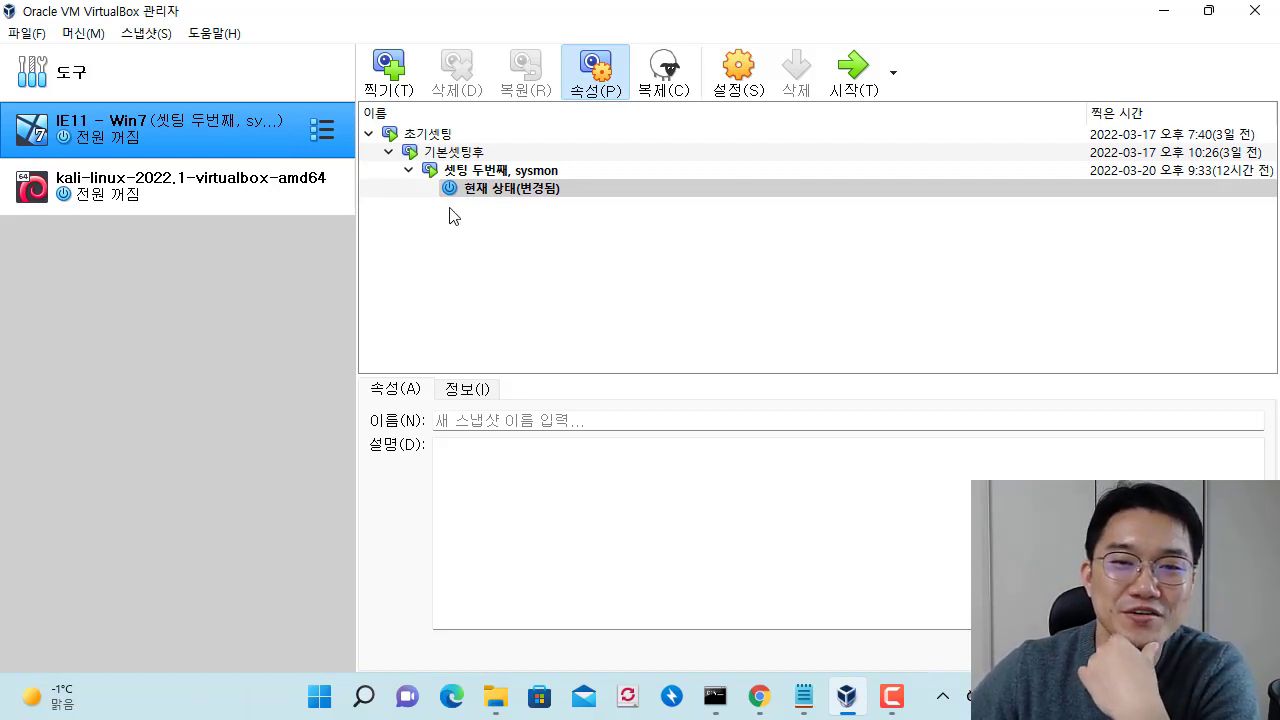
Review the snapshot tree of the IE11 - Win7 machine, including its current state and the saved setup snapshots
click(480, 194)
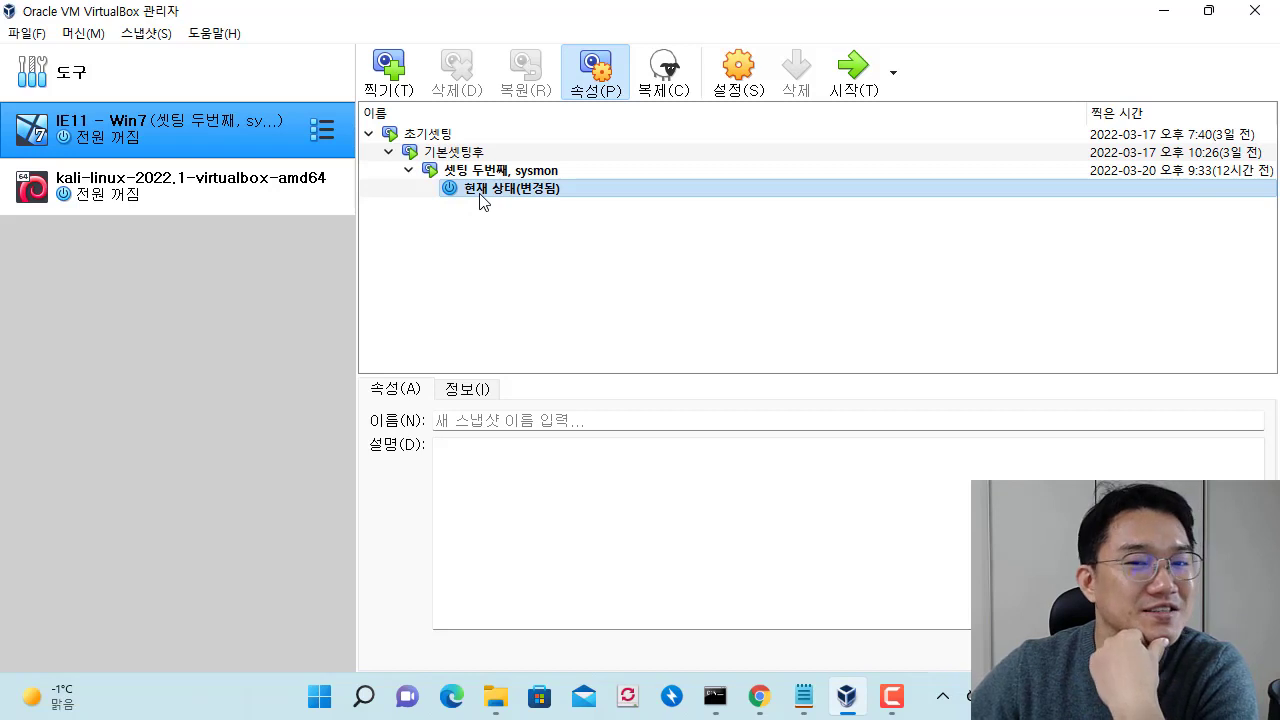
mouse_move(480, 200)
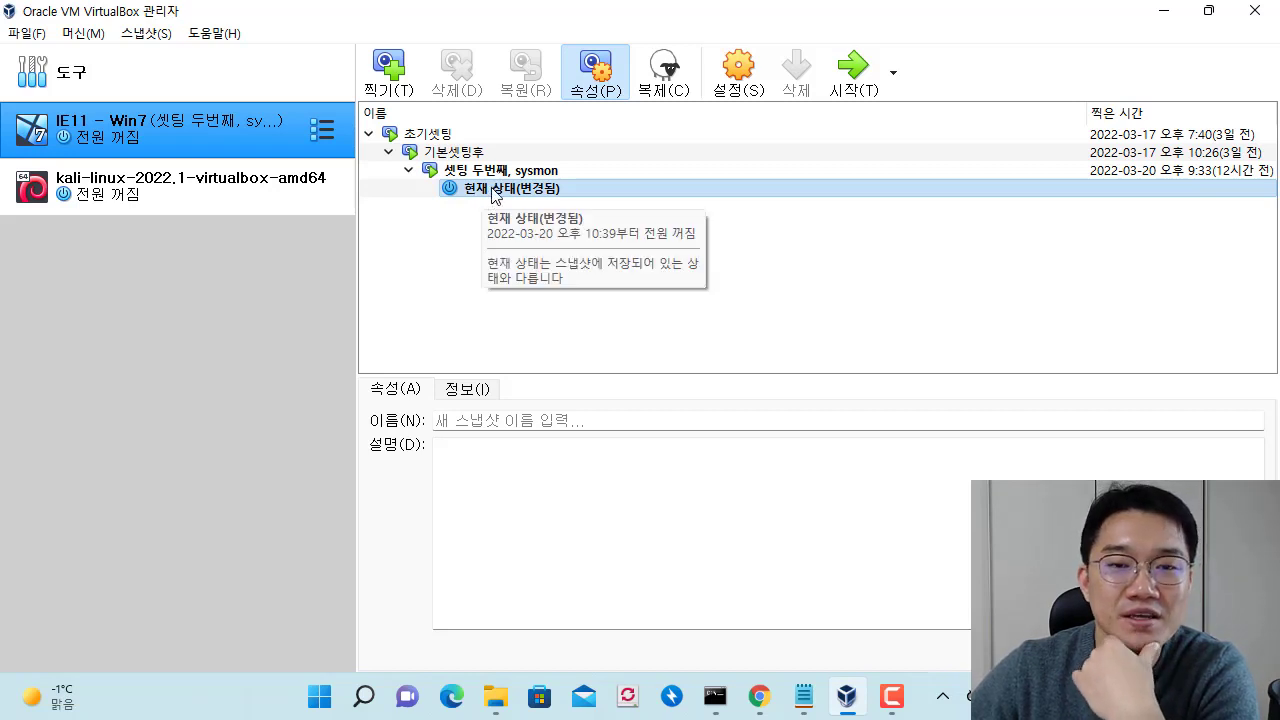
click(255, 130)
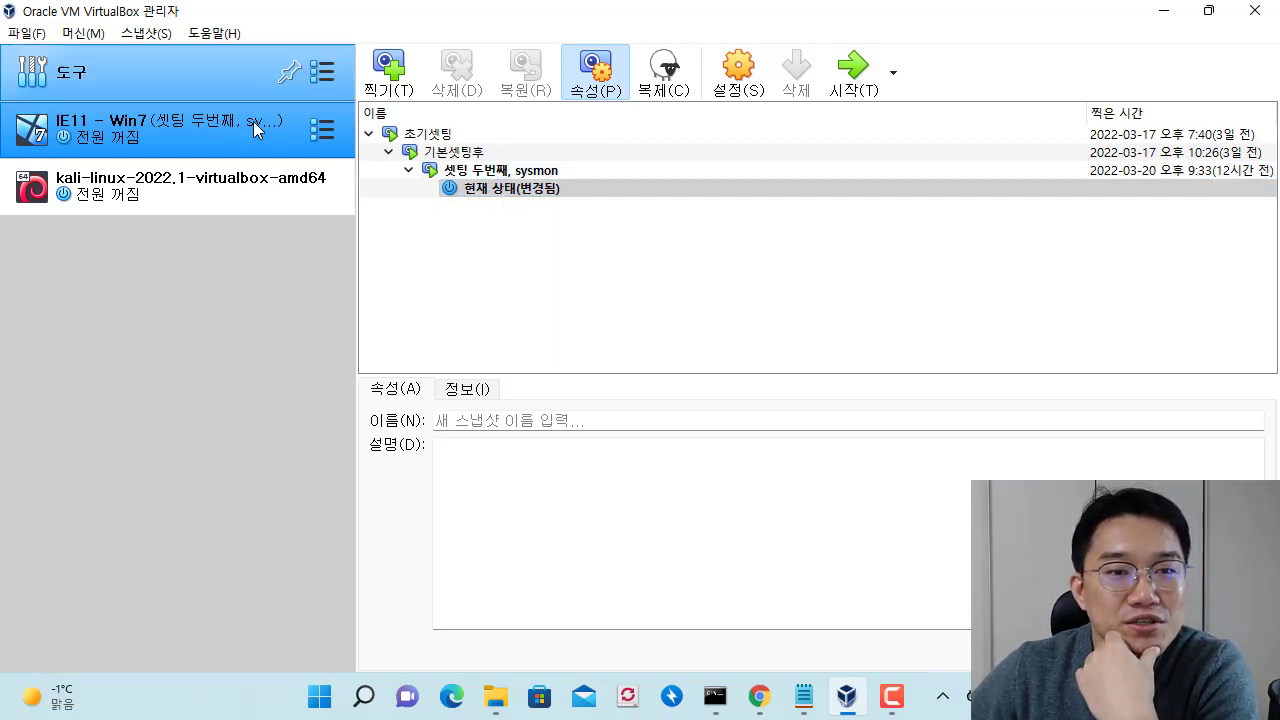
click(498, 172)
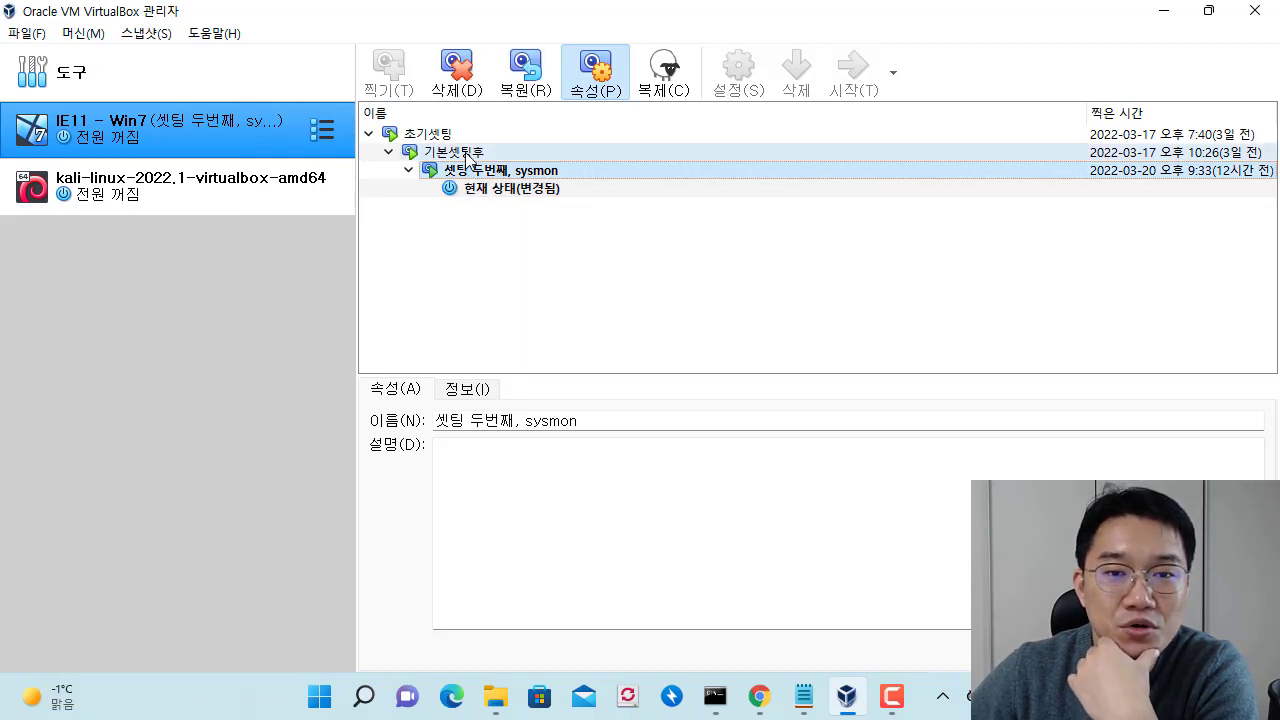
click(466, 153)
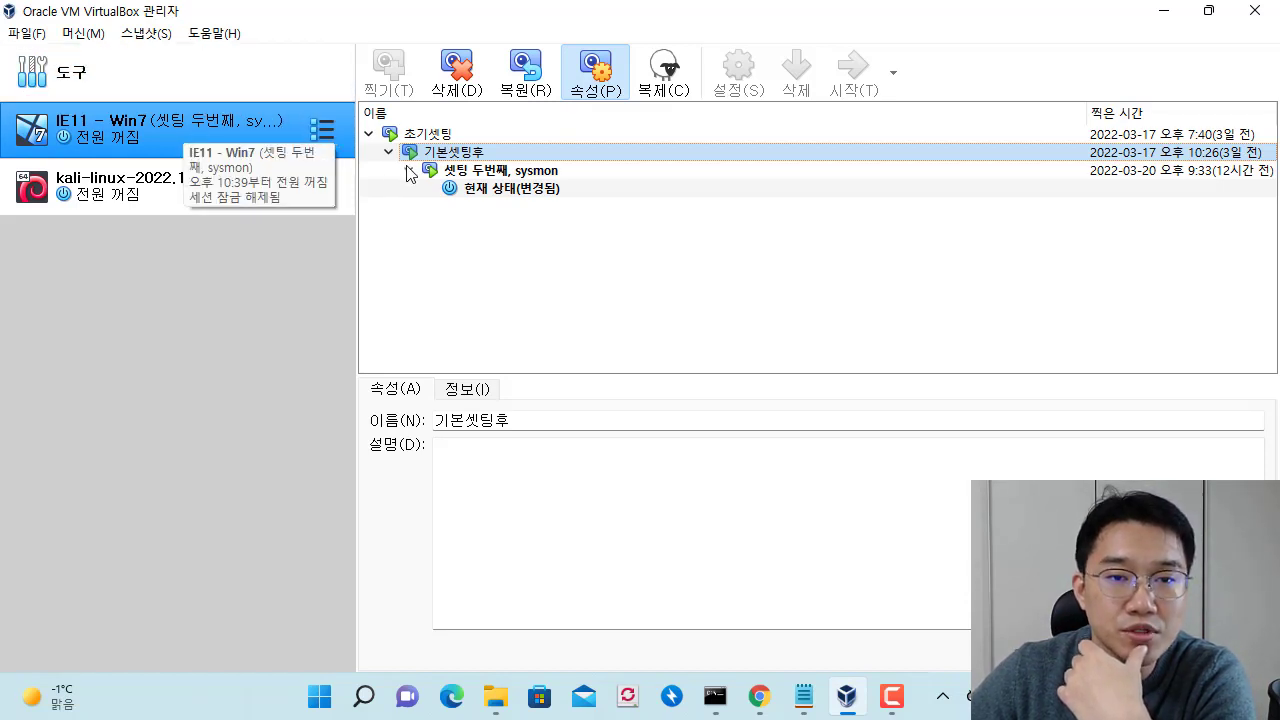
click(400, 134)
click(453, 151)
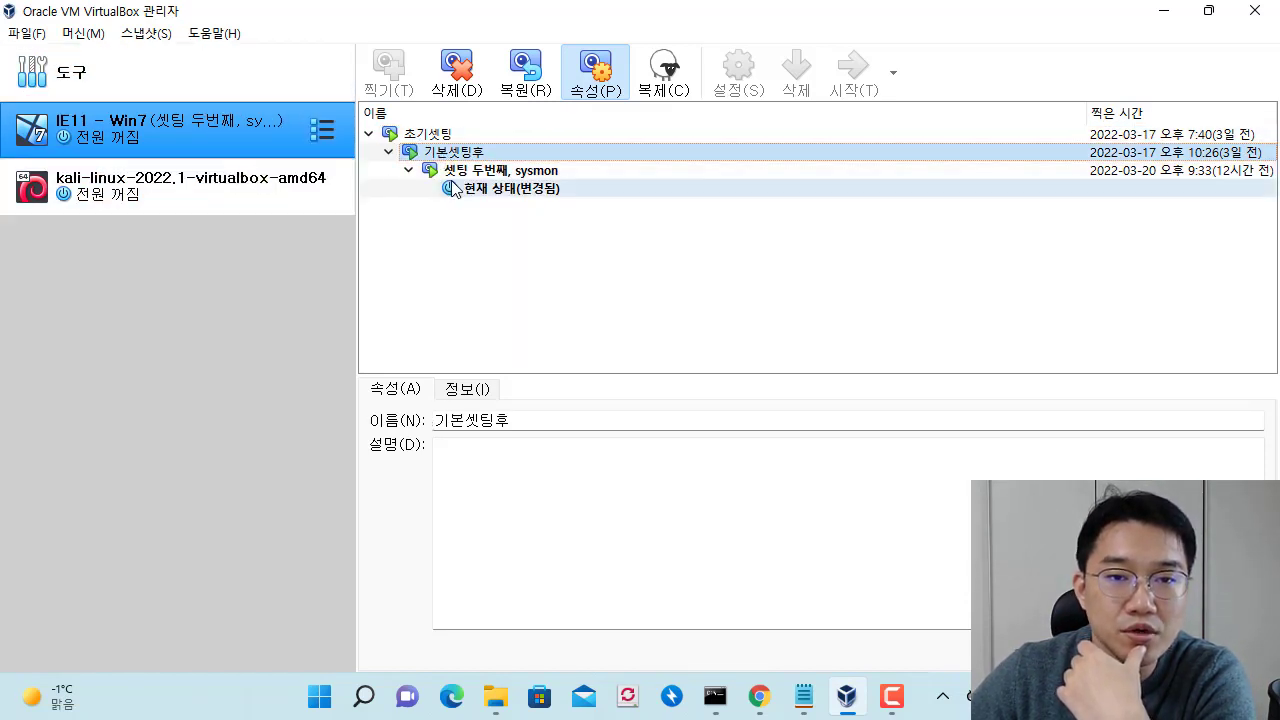
click(476, 170)
click(482, 151)
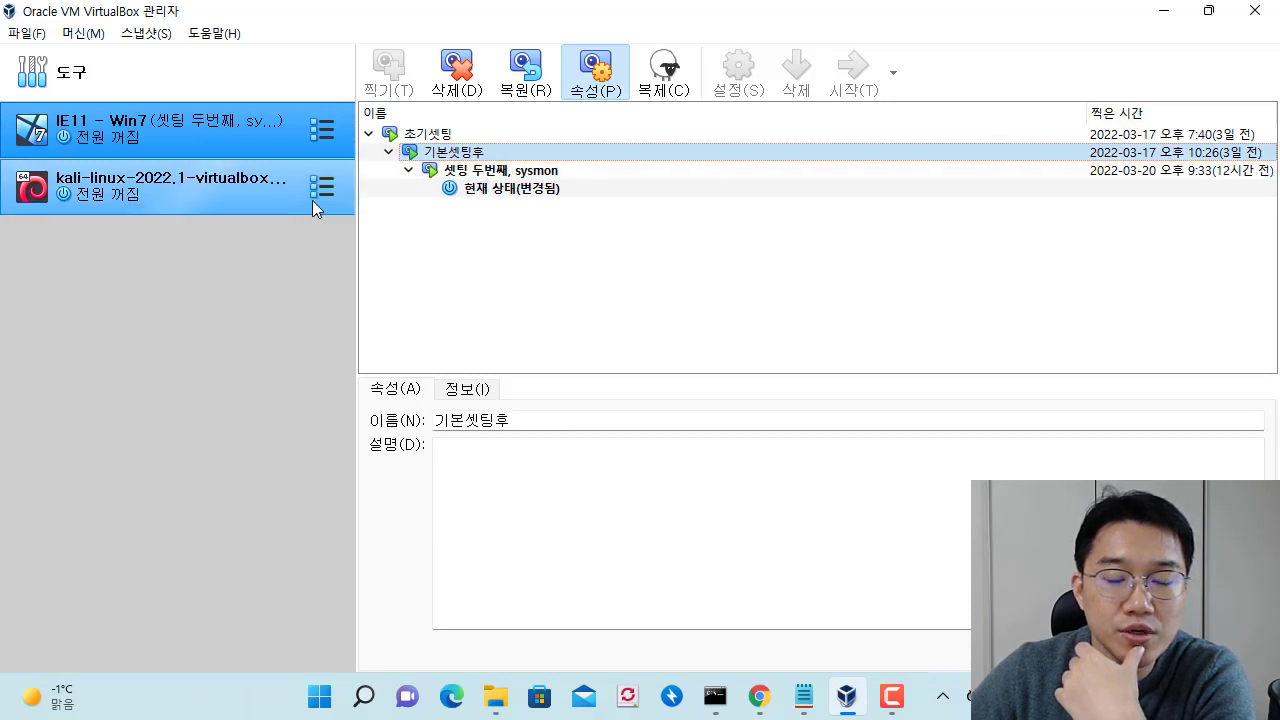
click(494, 172)
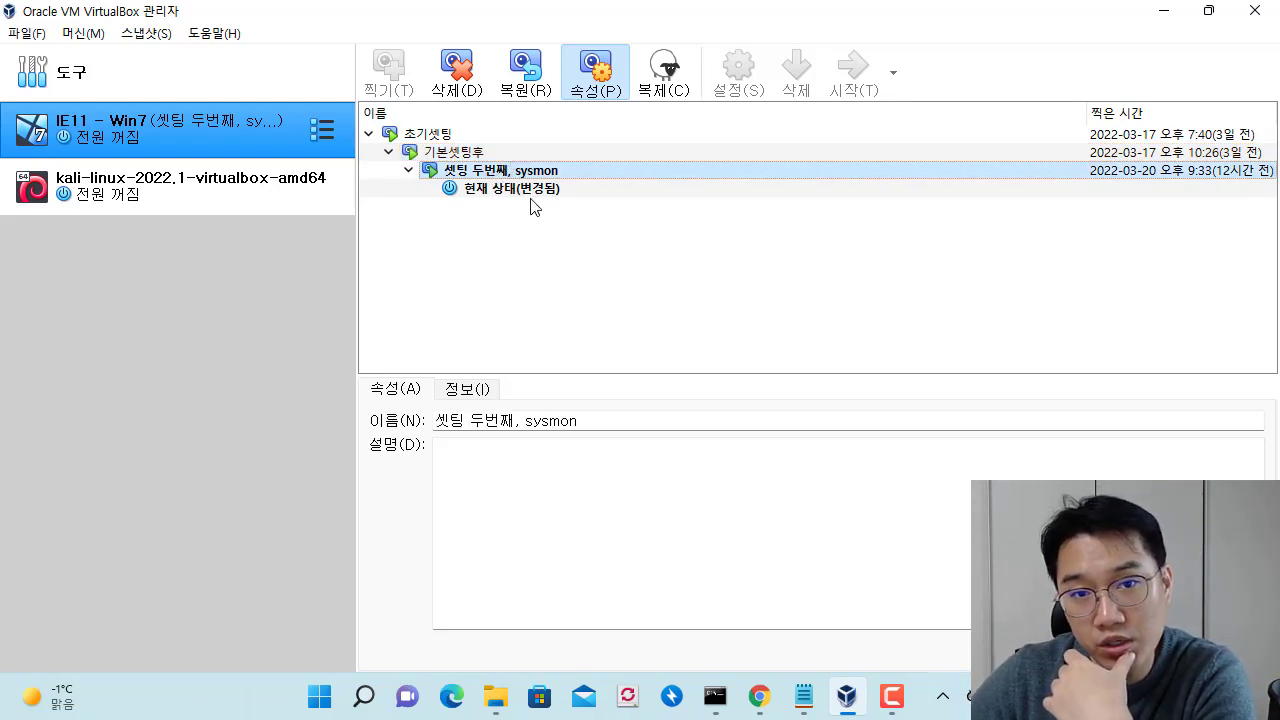
Start the IE11 - Win7 machine from its current state and let Windows start normally
click(531, 190)
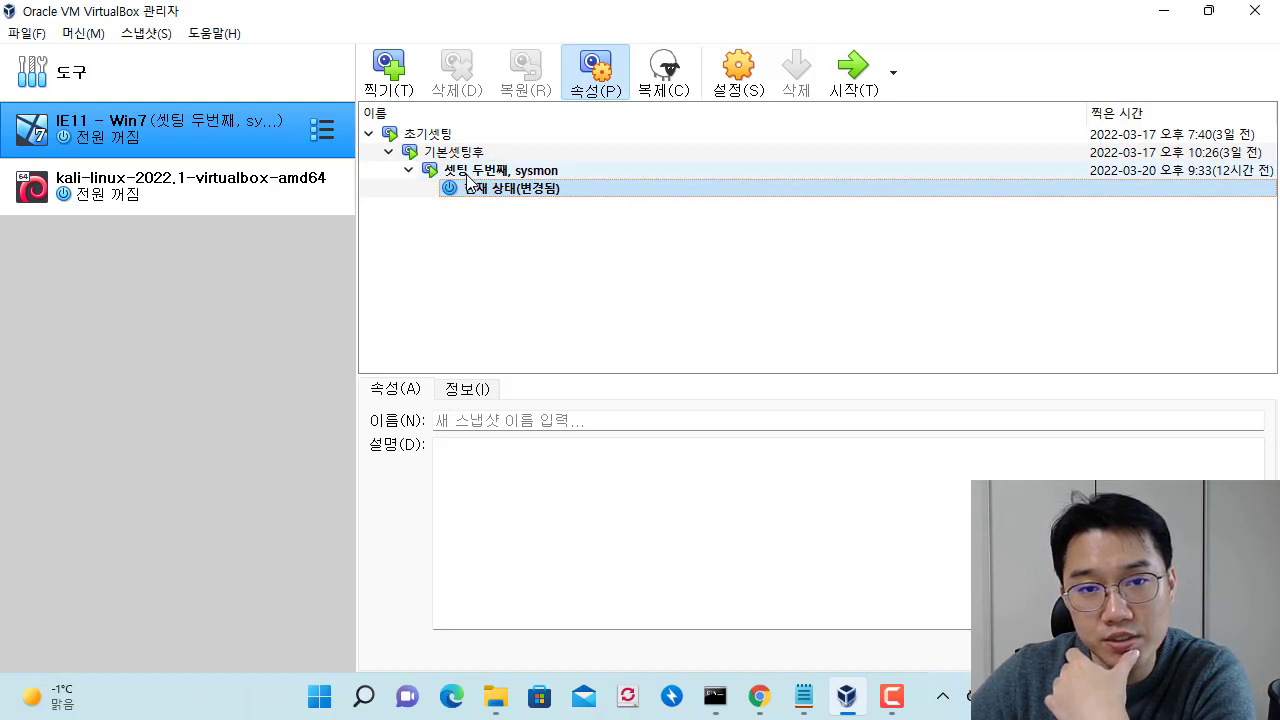
click(840, 82)
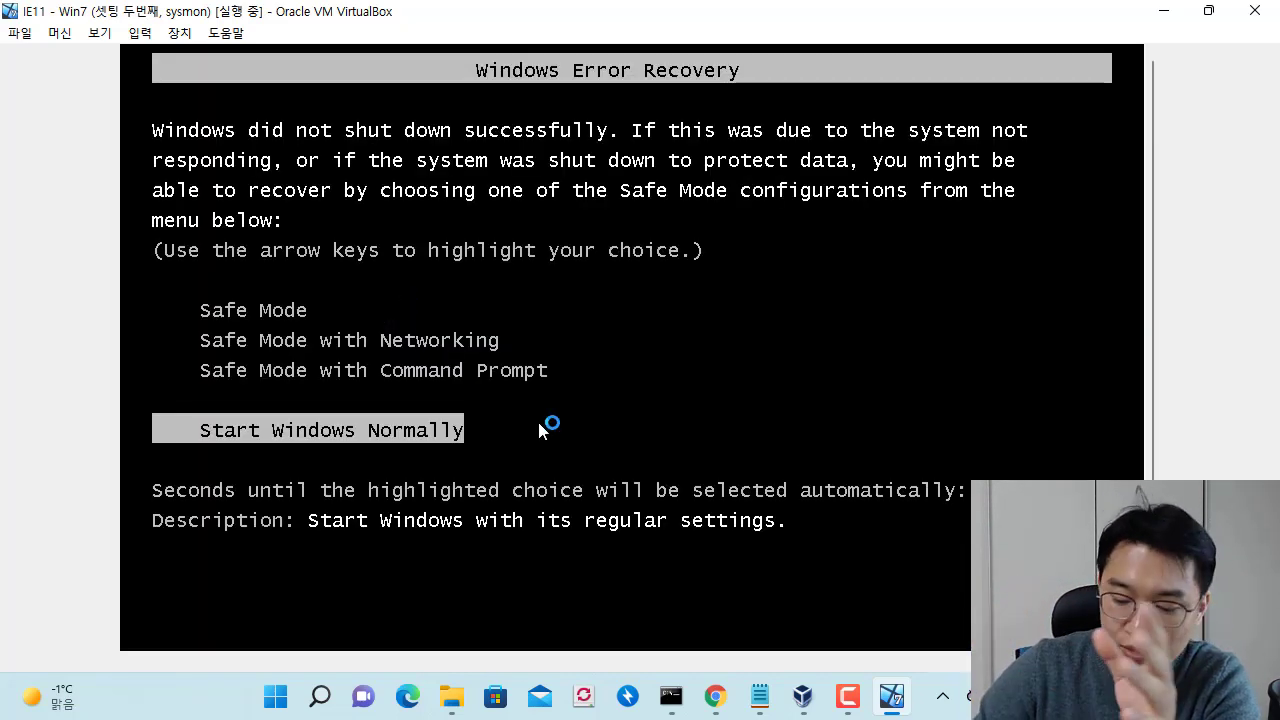
key(Return)
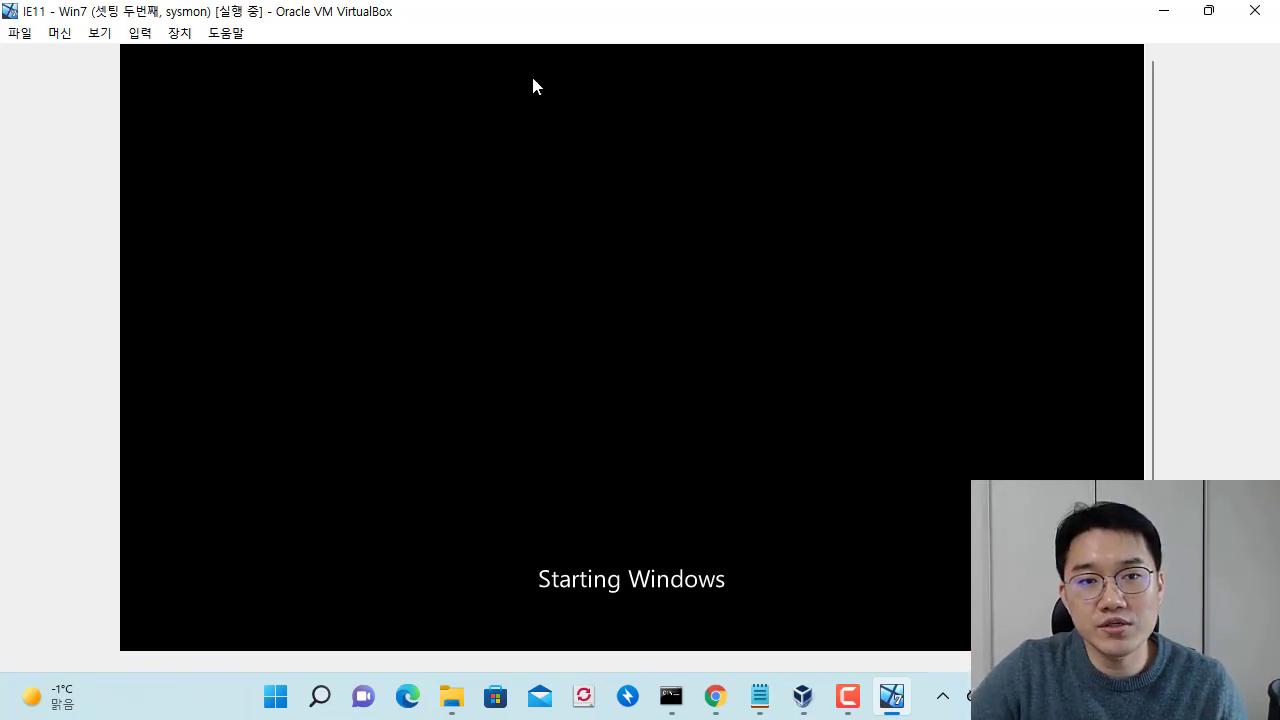
Move the machine's window aside and power off the running IE11 - Win7 machine
drag(525, 12, 751, 159)
click(1060, 145)
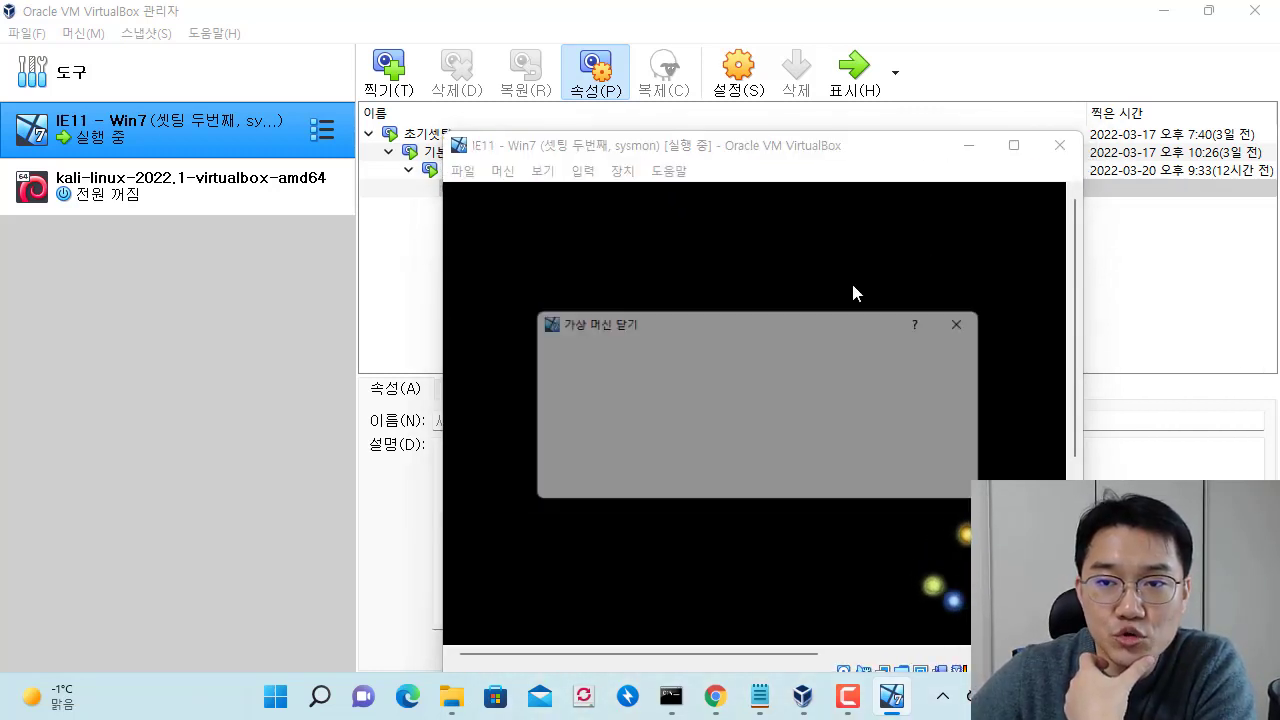
click(798, 483)
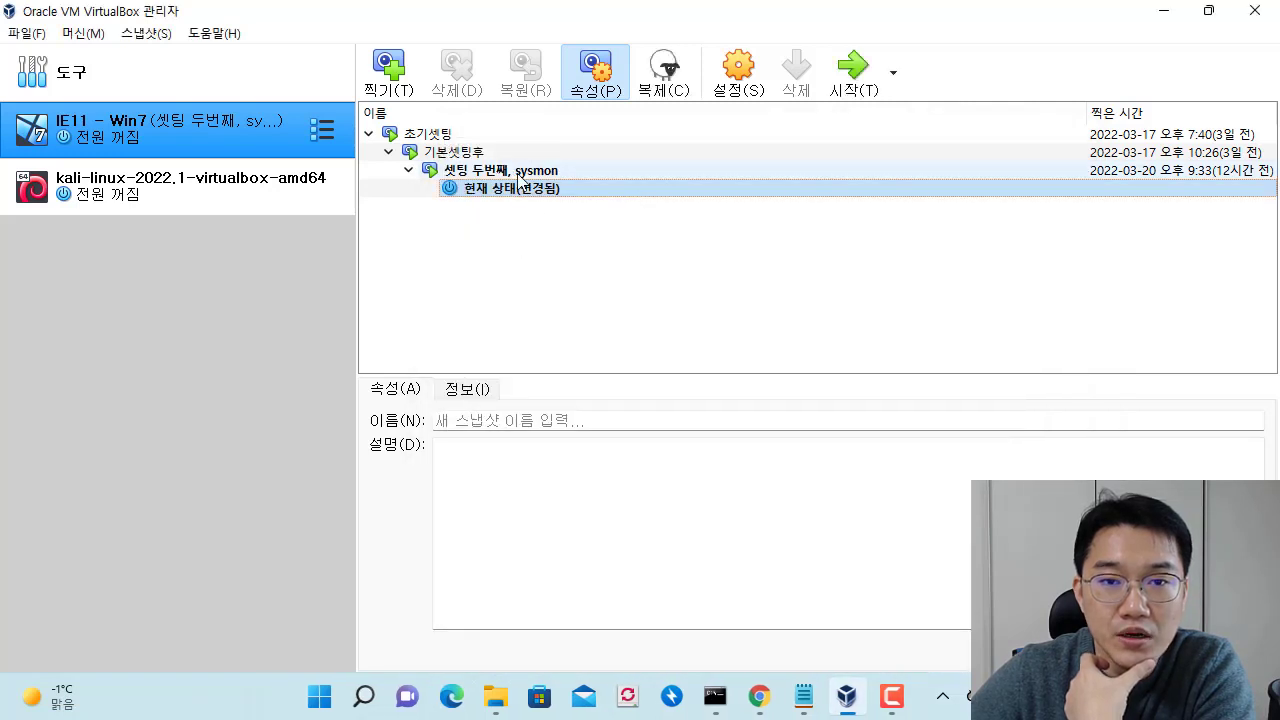
Restore the "셋팅 두번째, sysmon" snapshot of IE11 - Win7 without creating a snapshot of the current machine state
click(518, 176)
click(517, 189)
click(518, 174)
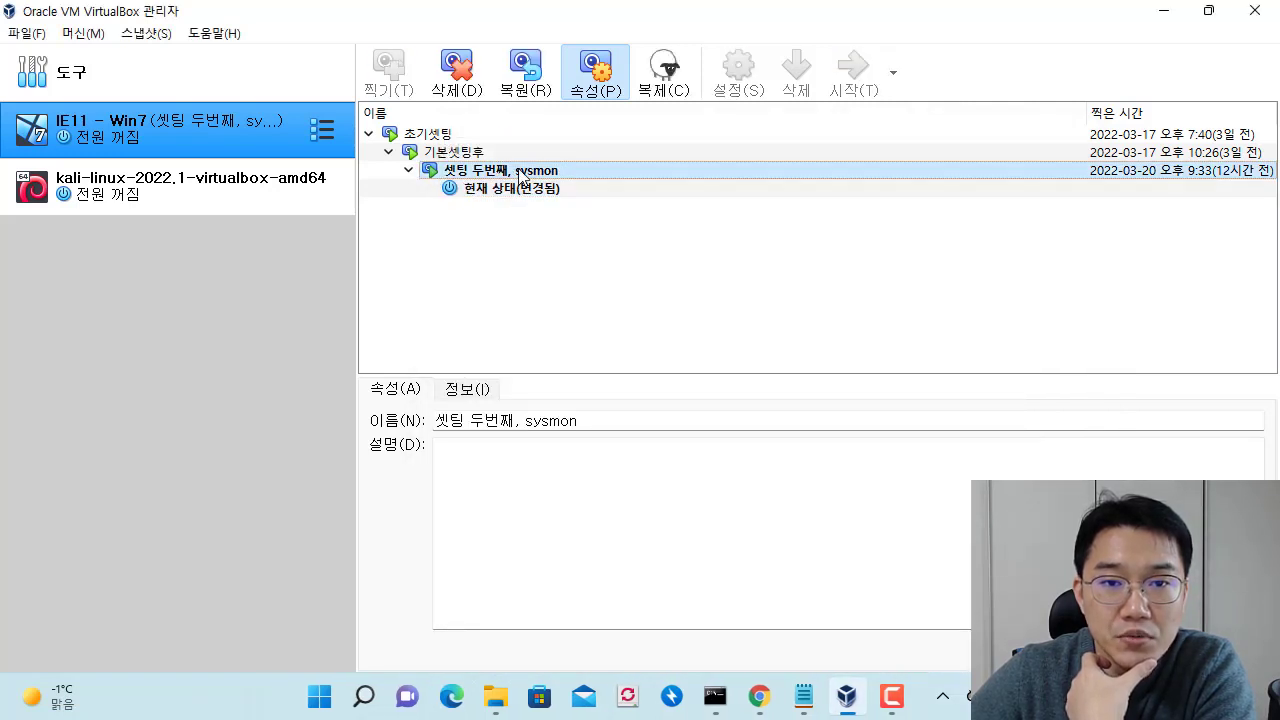
click(525, 70)
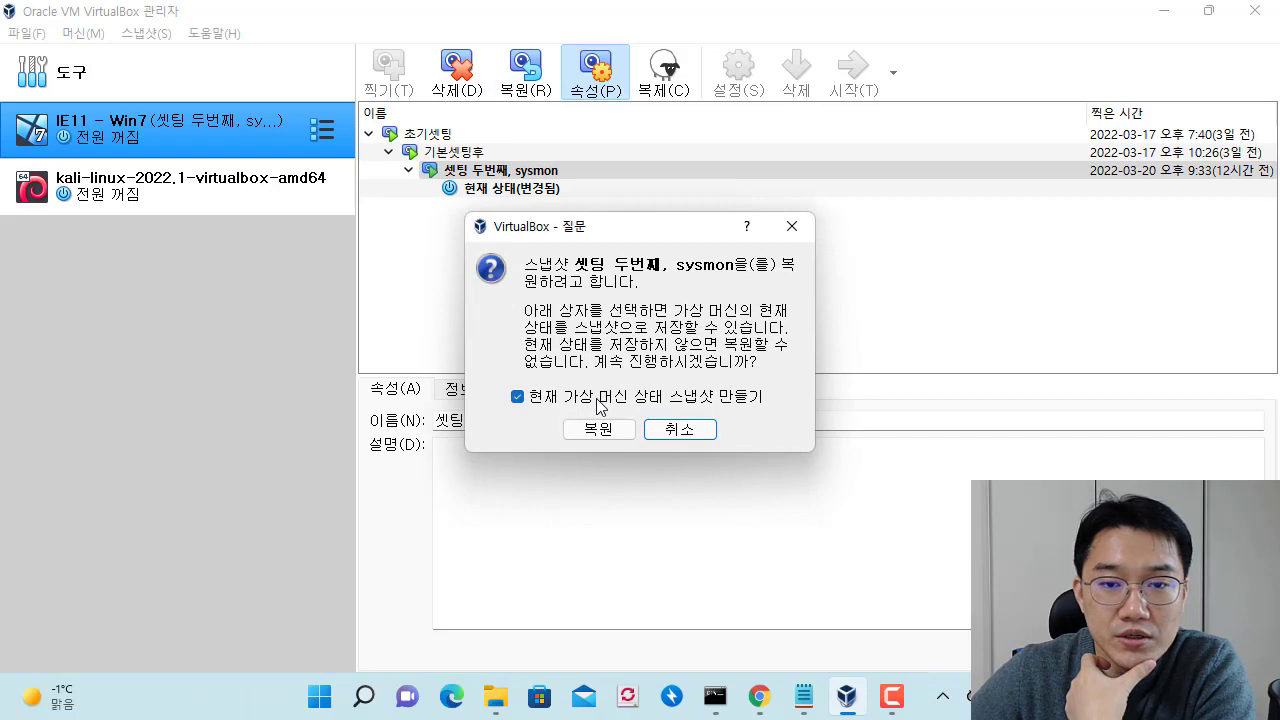
click(598, 429)
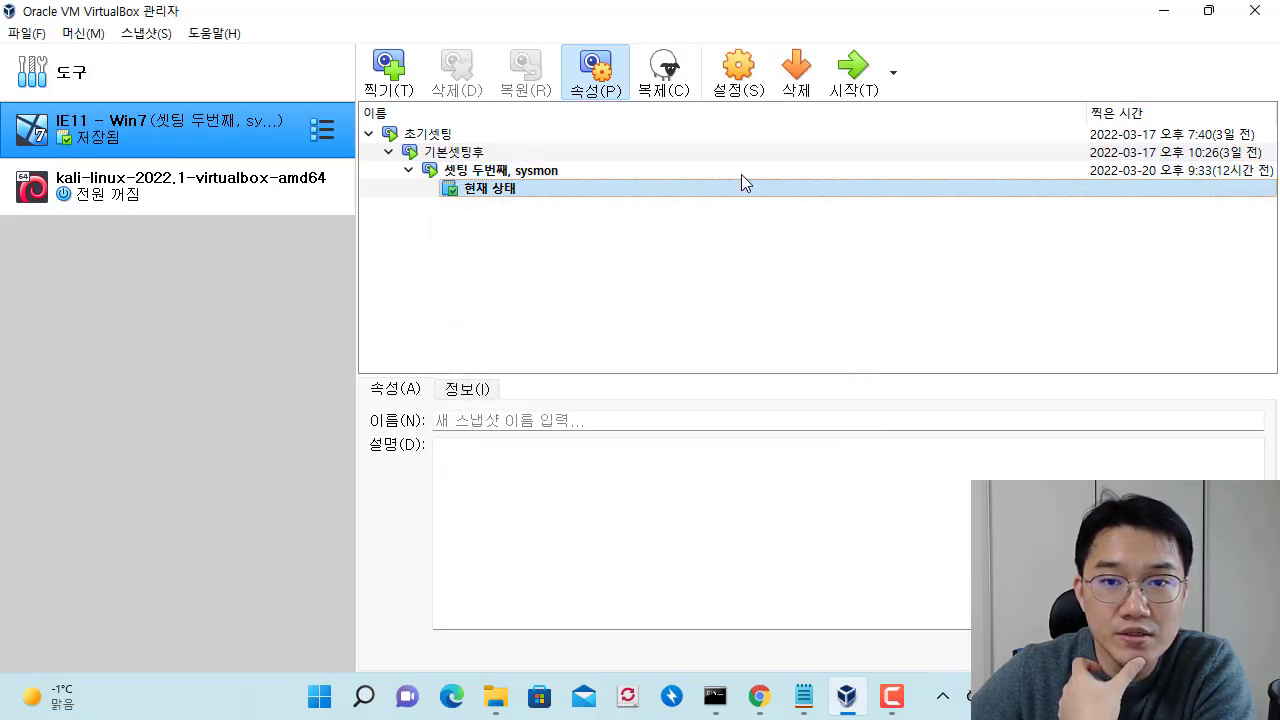
Start the IE11 - Win7 machine from the restored state and reposition its window to show the Windows 7 desktop
click(863, 76)
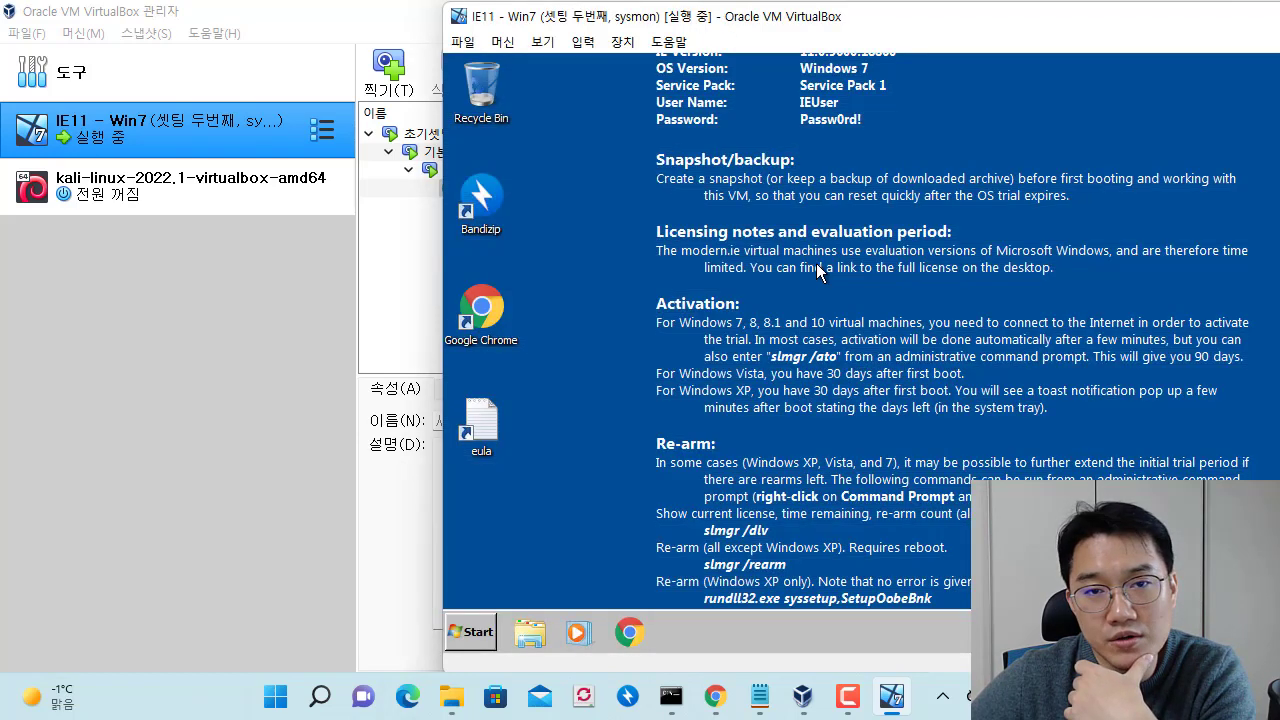
drag(754, 34, 511, 48)
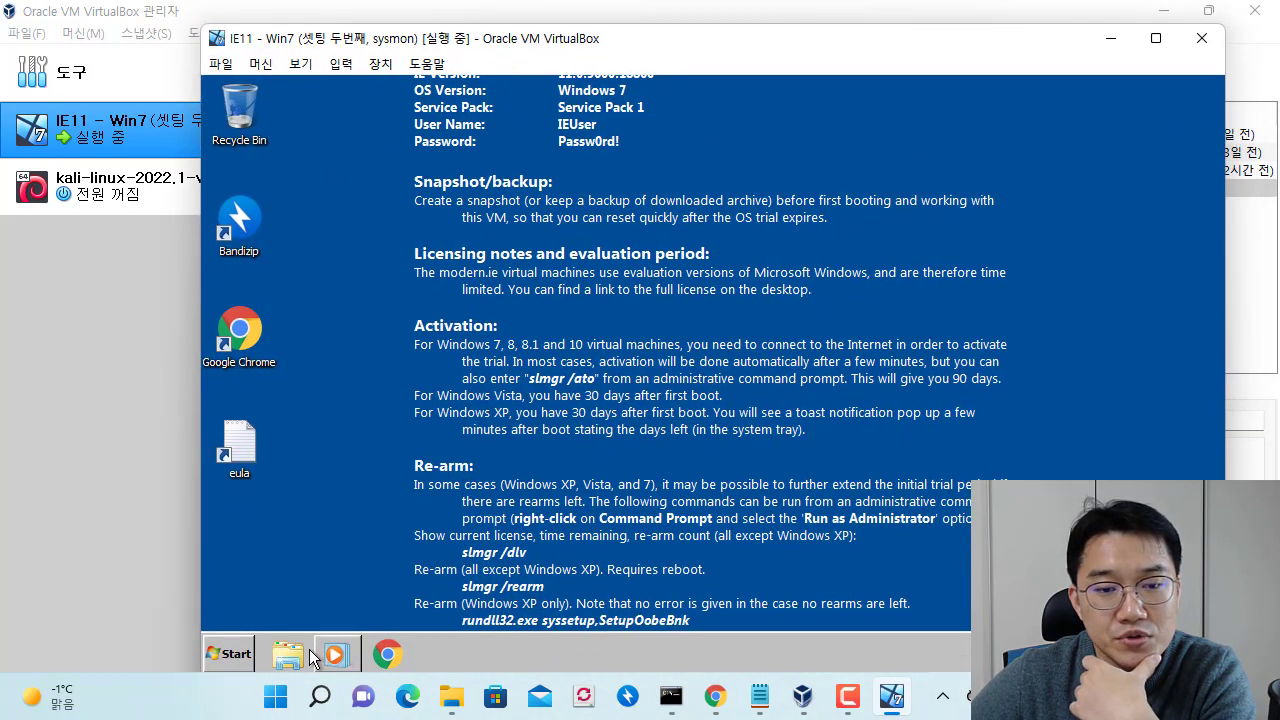
Open the malware folder on the C: drive inside the Windows 7 machine and shift the folder window aside
click(288, 653)
click(430, 416)
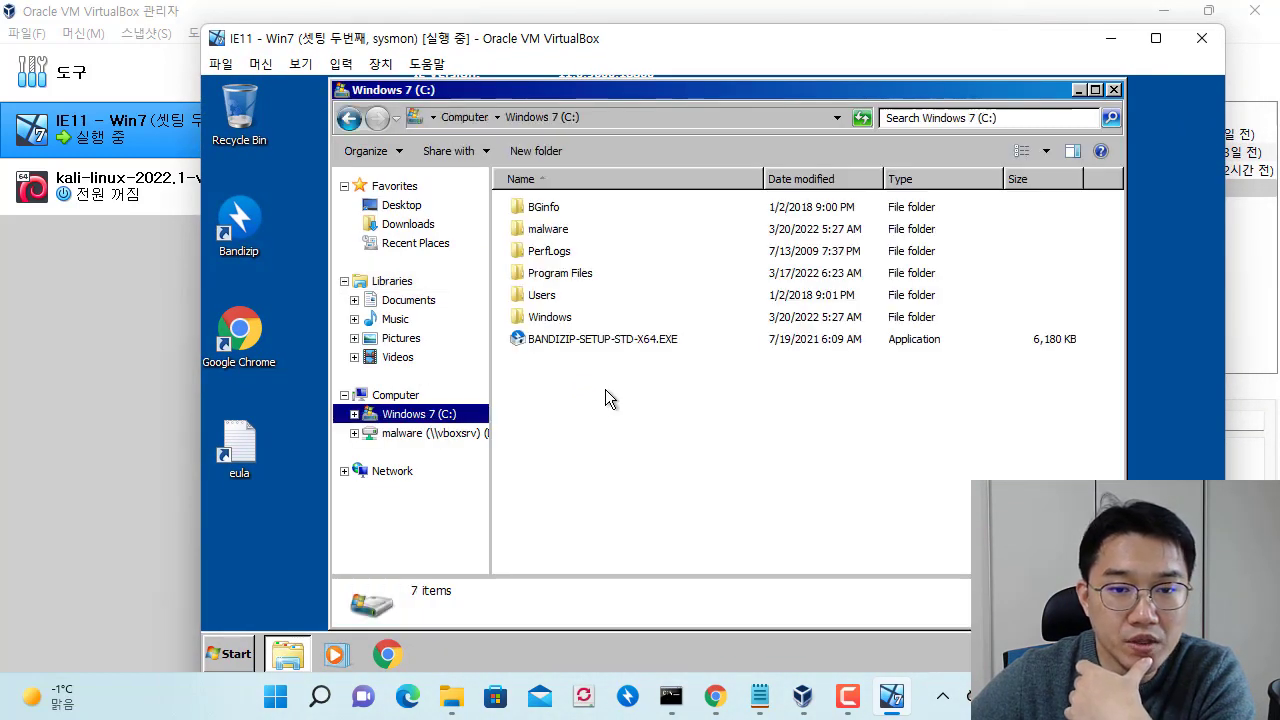
double_click(548, 229)
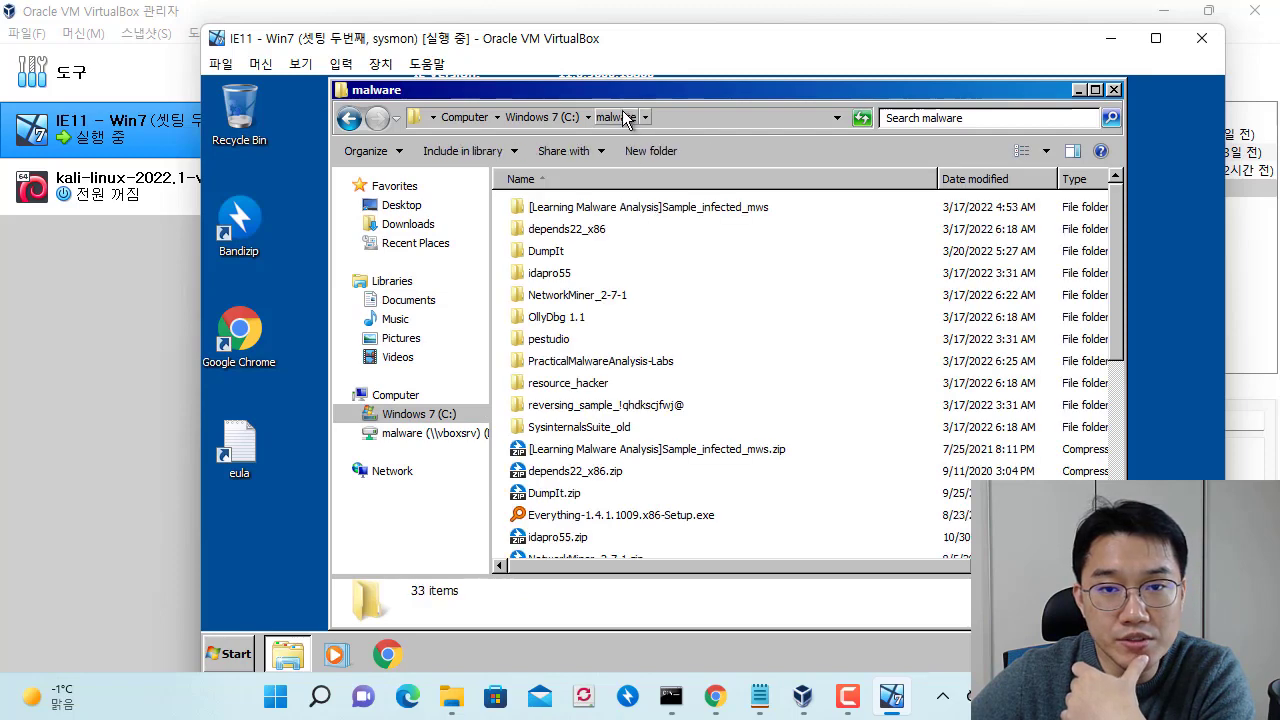
drag(620, 92, 536, 103)
Look through the analysis tools and sample archives in the malware folder
click(514, 328)
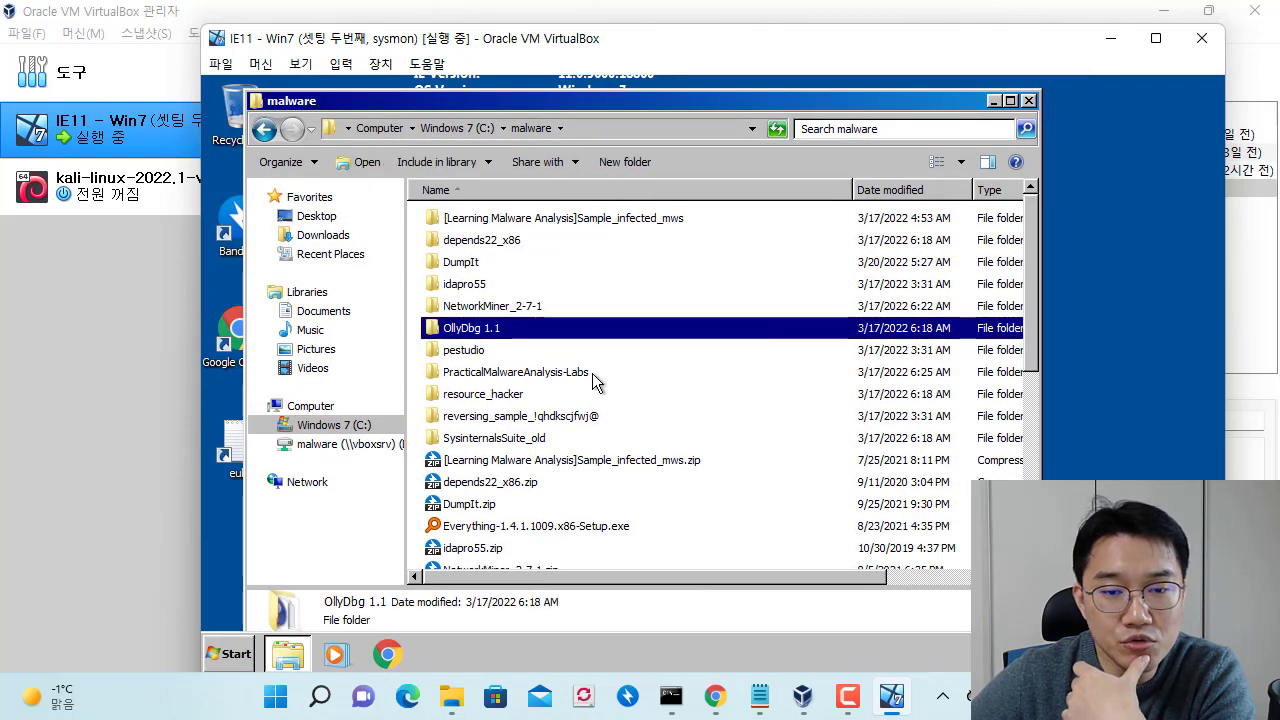
scroll(517, 376, down, 5)
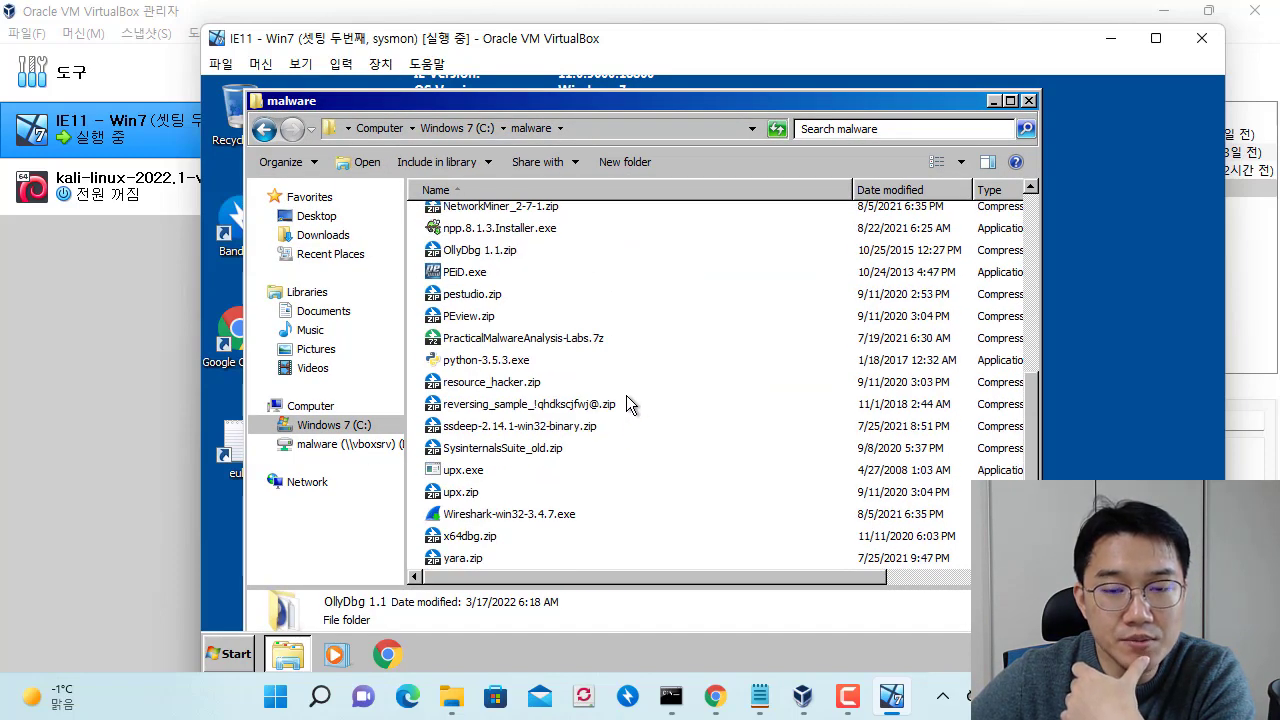
scroll(626, 395, up, 6)
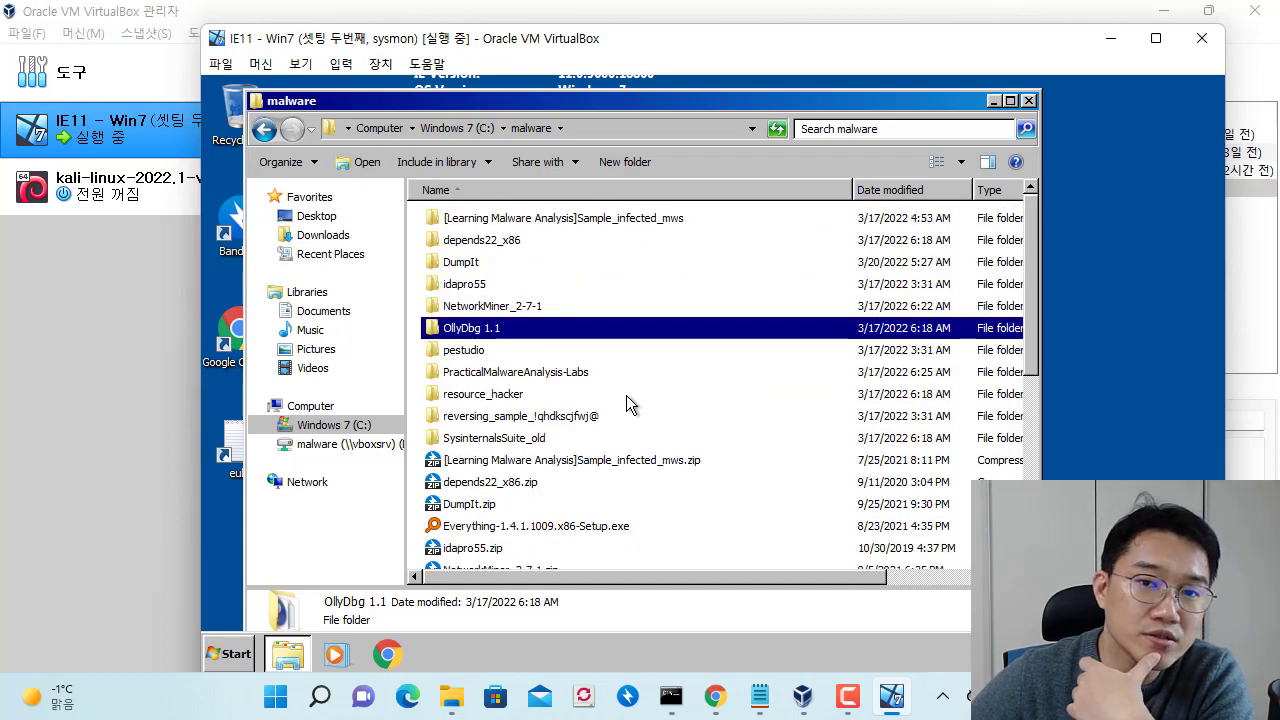
Look through the files in the 7_malware_functionalities_persistence folder of the [Learning Malware Analysis]Sample collection
double_click(566, 221)
double_click(550, 228)
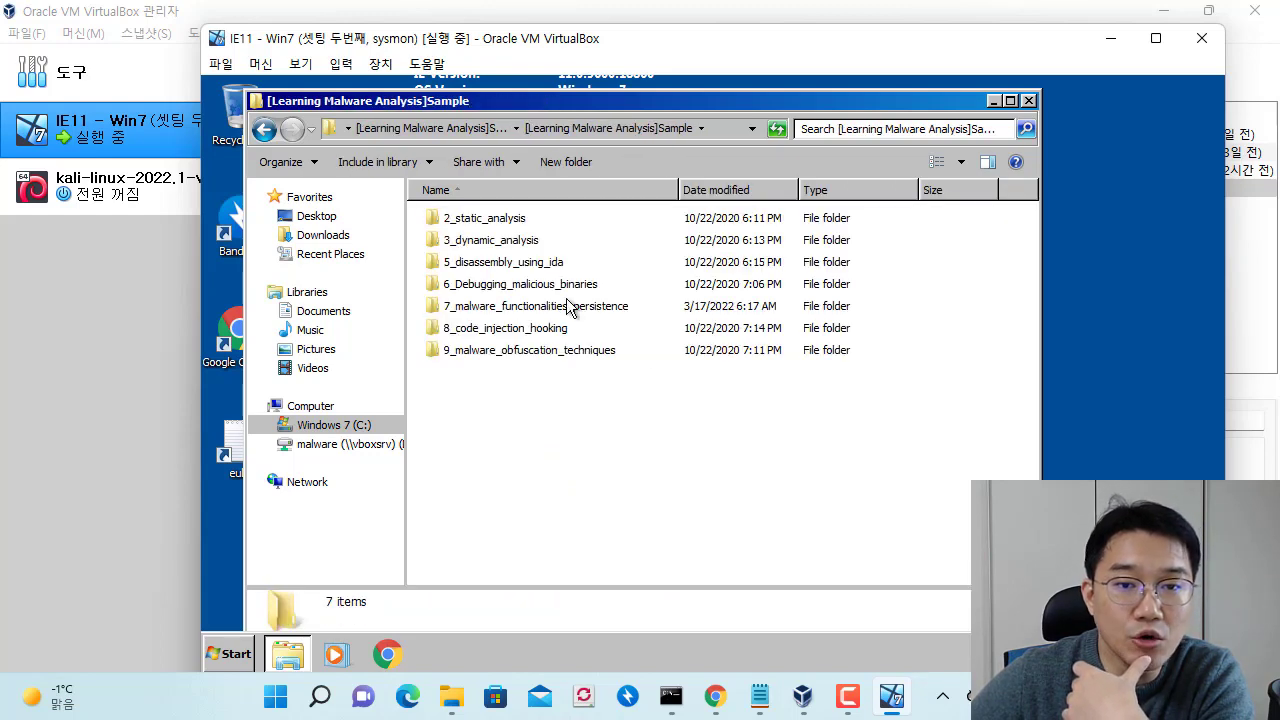
drag(569, 446, 517, 517)
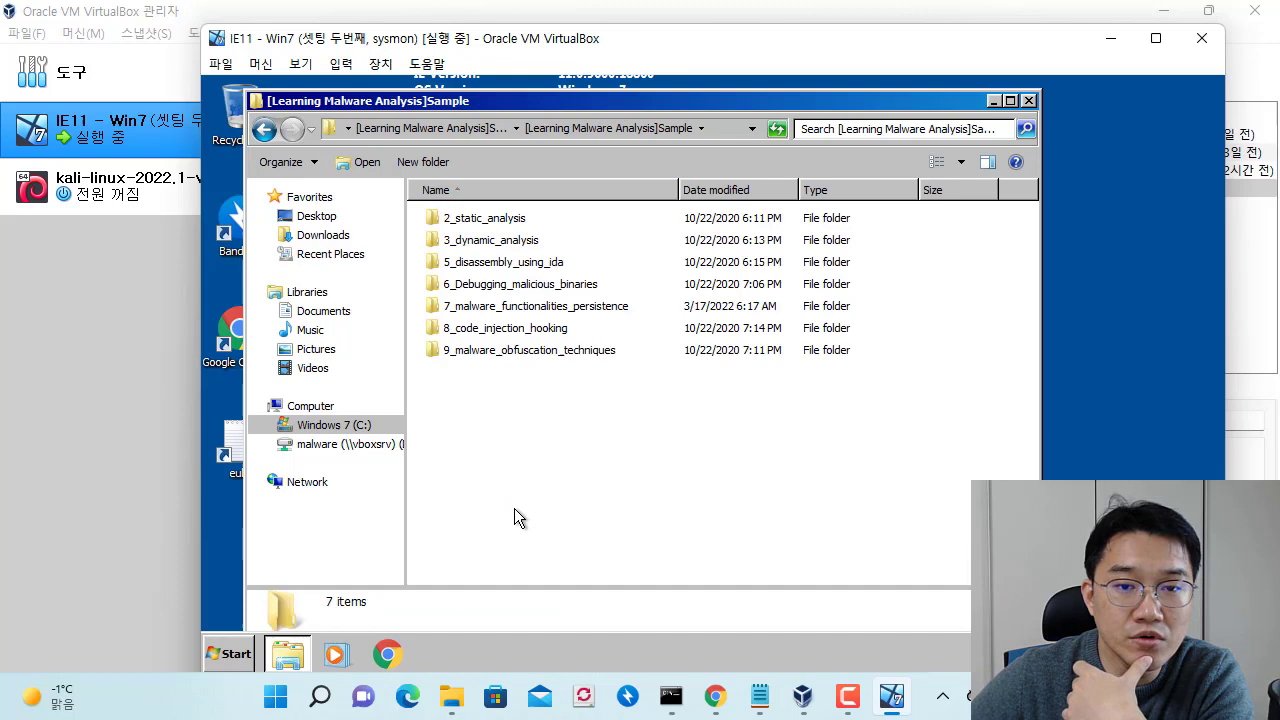
double_click(500, 308)
click(480, 333)
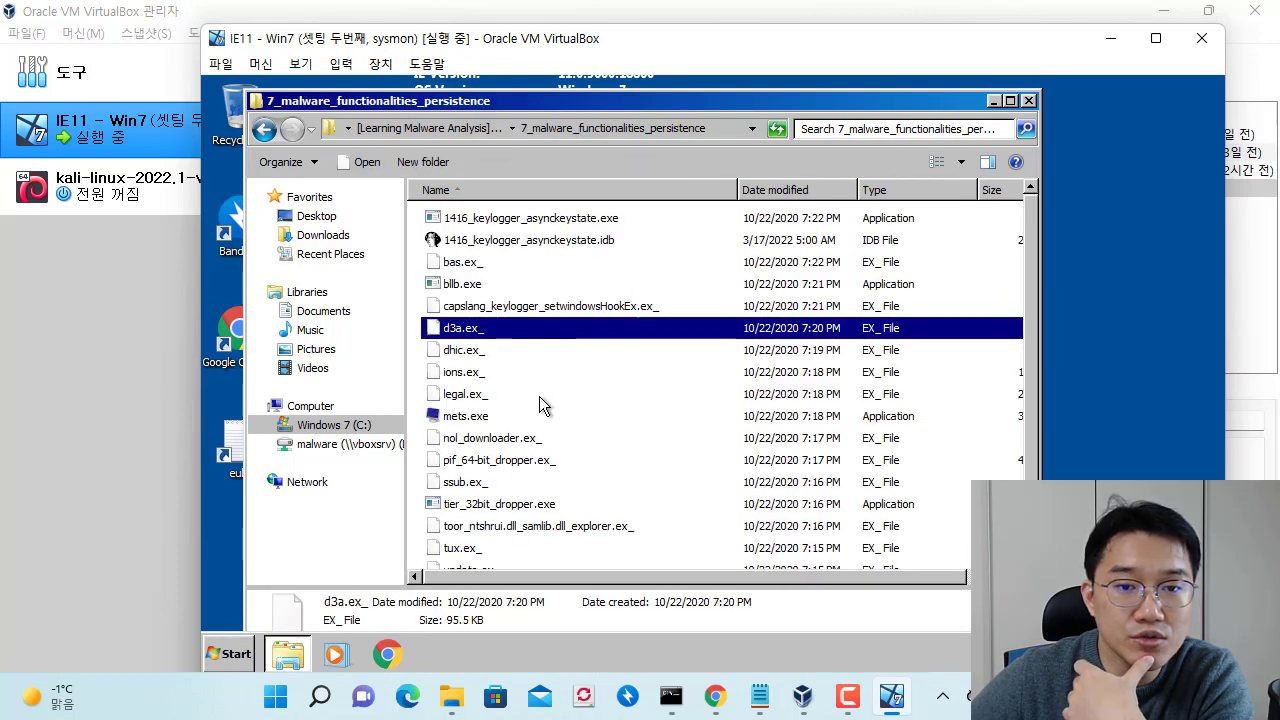
scroll(540, 404, down, 1)
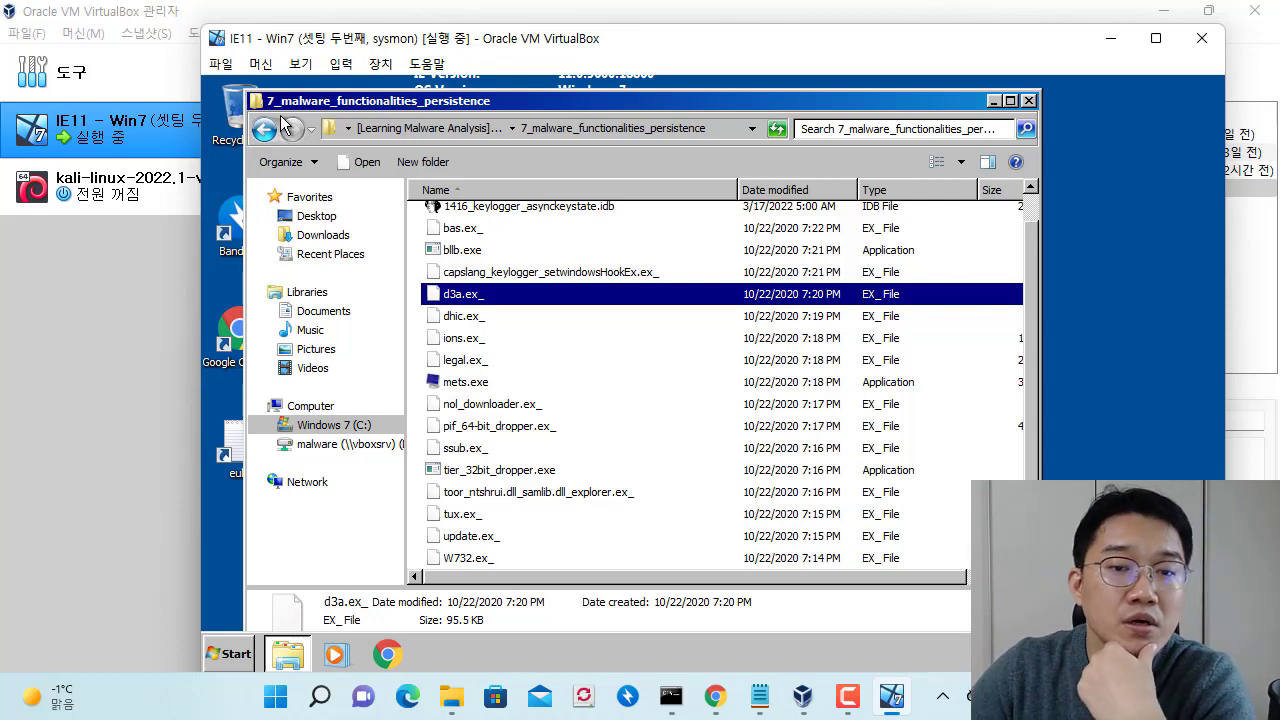
Return to the malware folder and select the pestudio folder
click(270, 136)
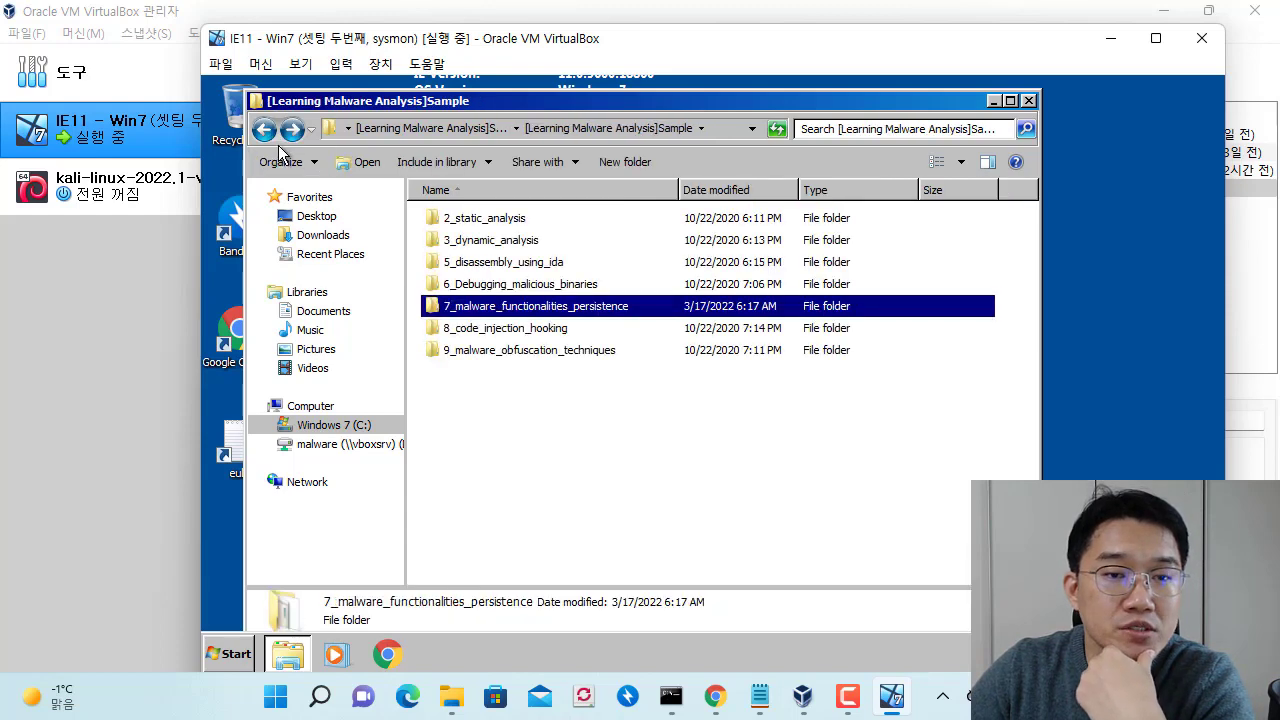
click(273, 131)
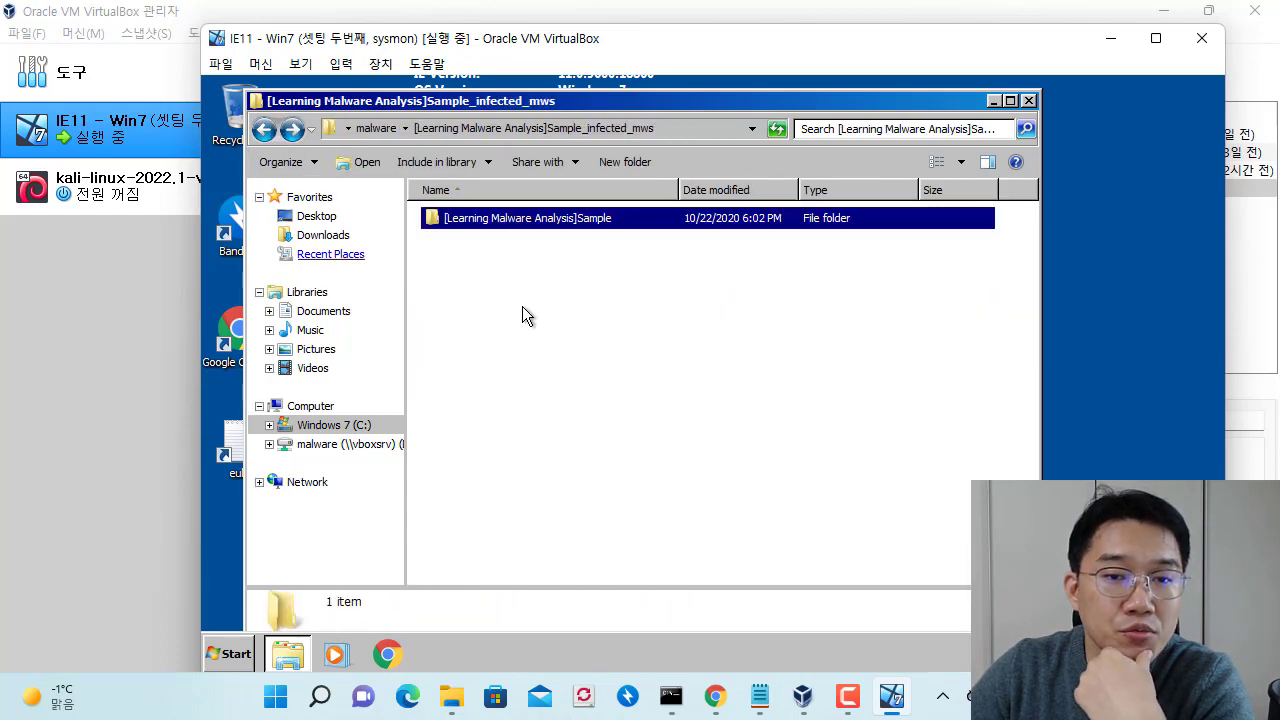
click(264, 130)
click(550, 350)
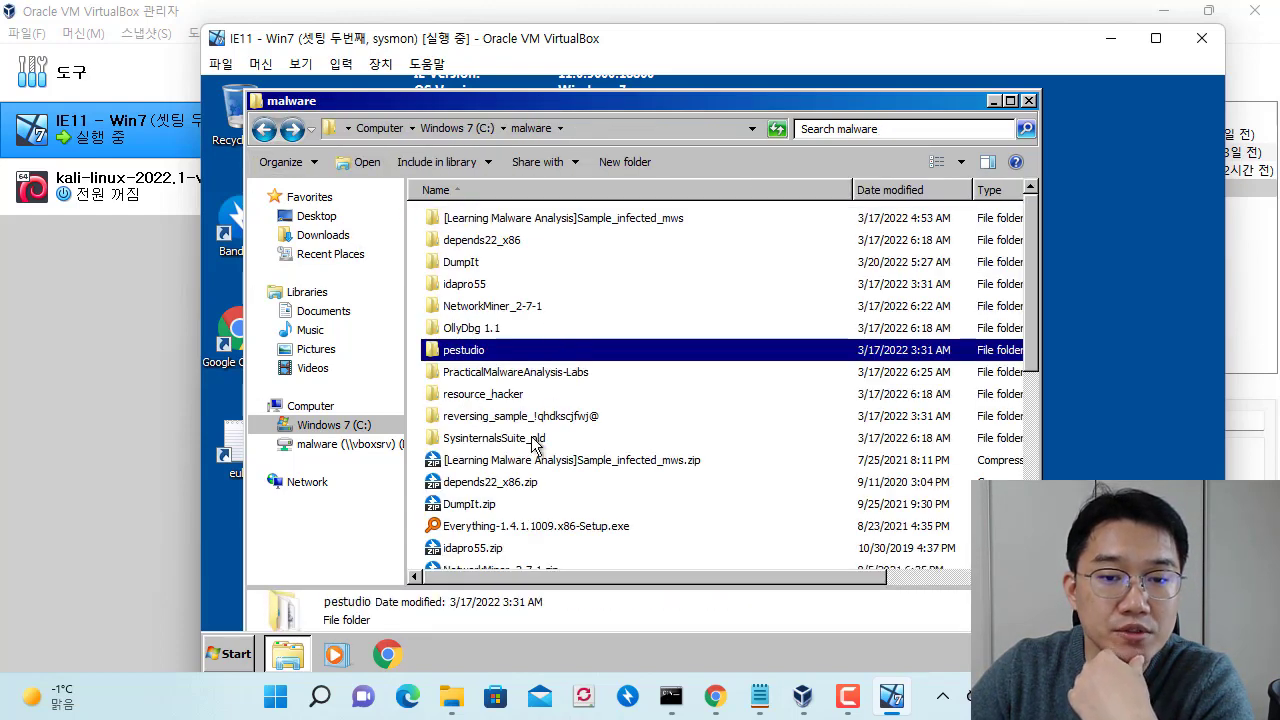
Shift the virtual machine window and open the SysinternalsSuite_old folder inside the malware folder
click(520, 445)
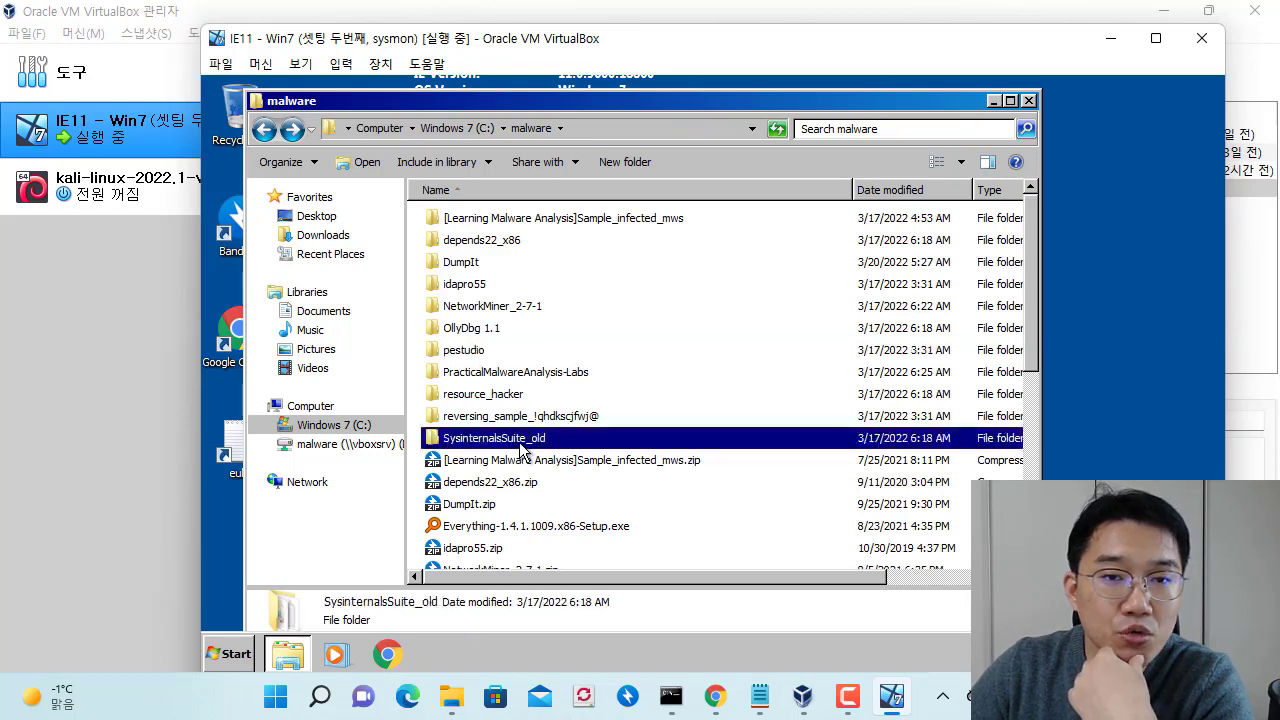
drag(505, 42, 558, 122)
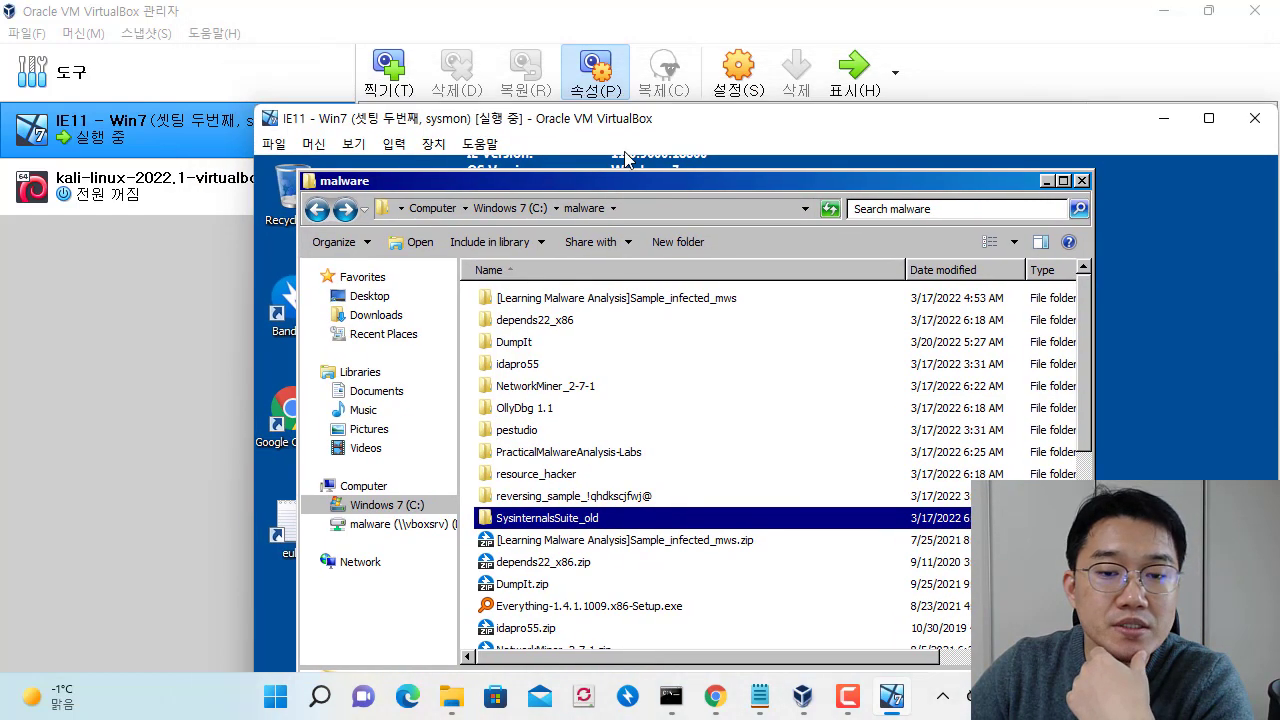
double_click(565, 520)
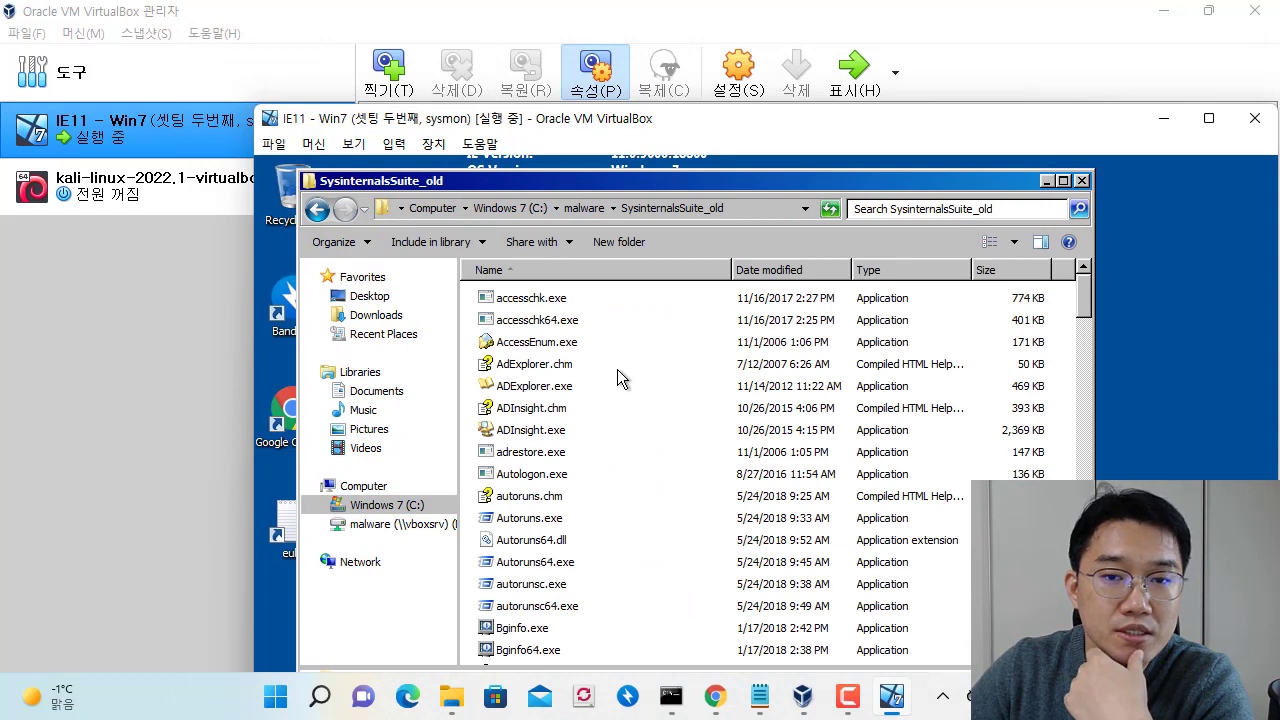
Look through the Sysinternals tools in the SysinternalsSuite_old folder, down to the end of the file list
click(617, 370)
scroll(617, 370, down, 11)
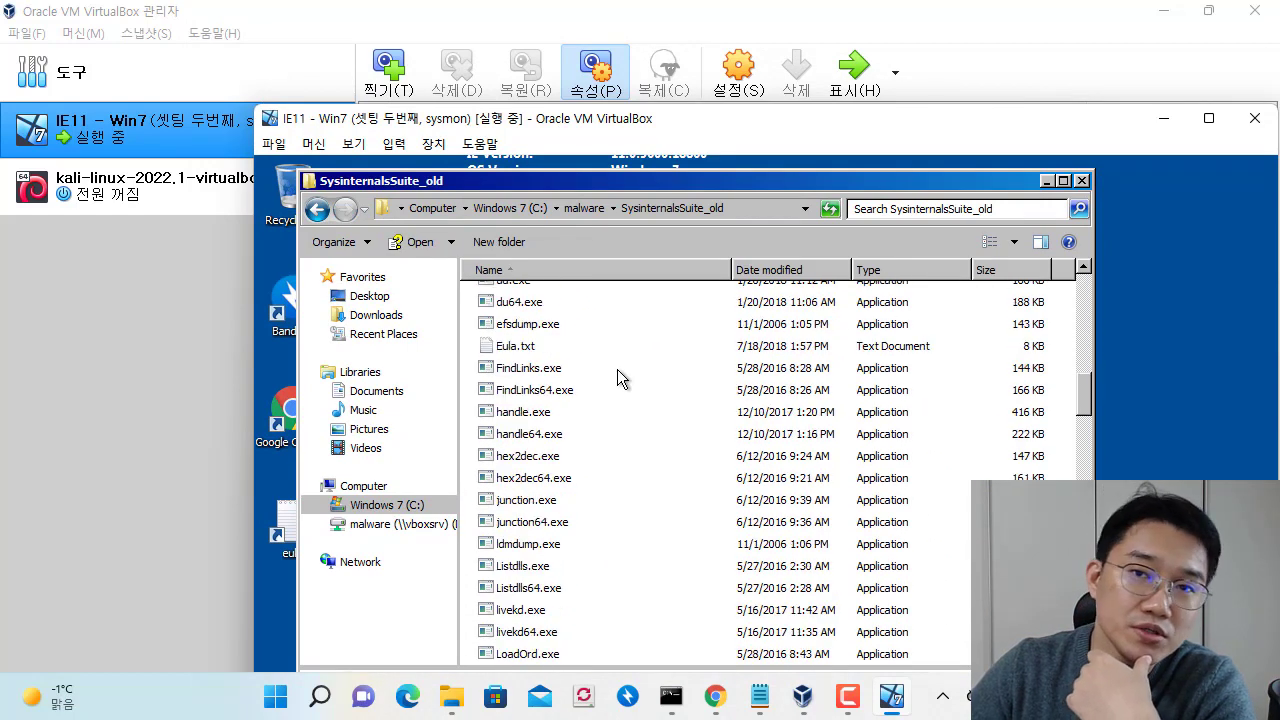
scroll(617, 369, down, 1)
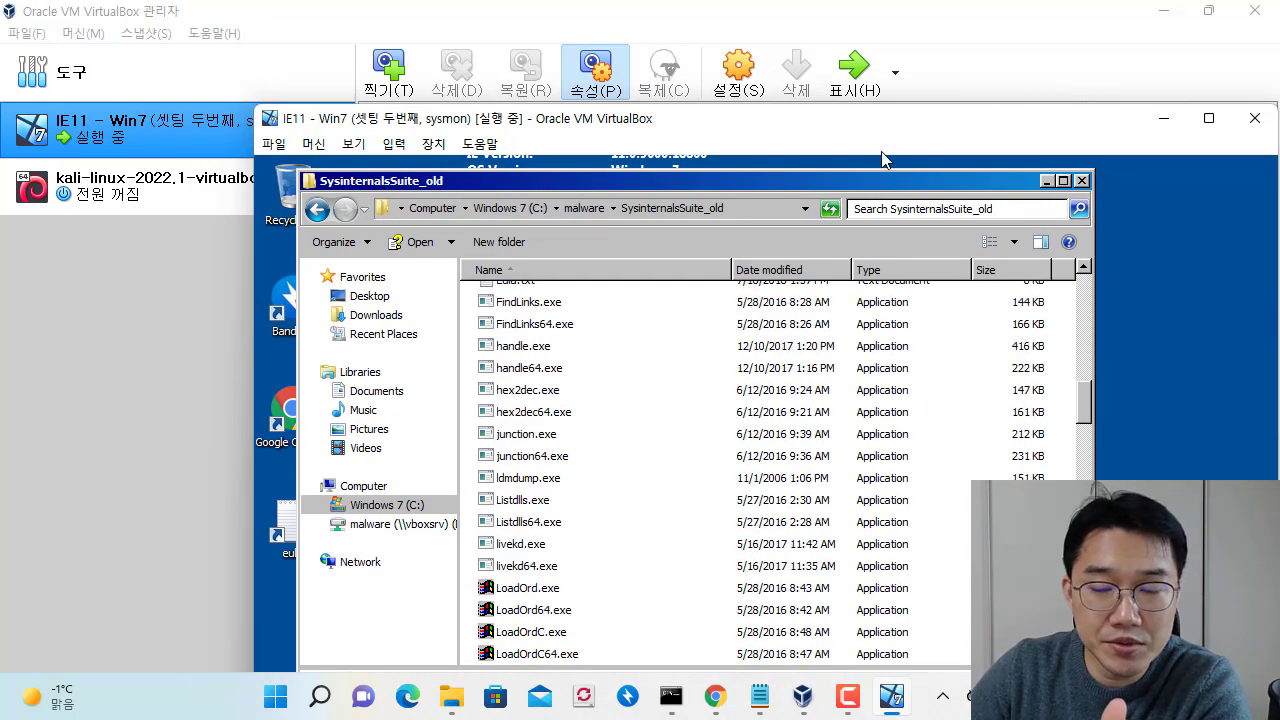
drag(1088, 402, 1087, 640)
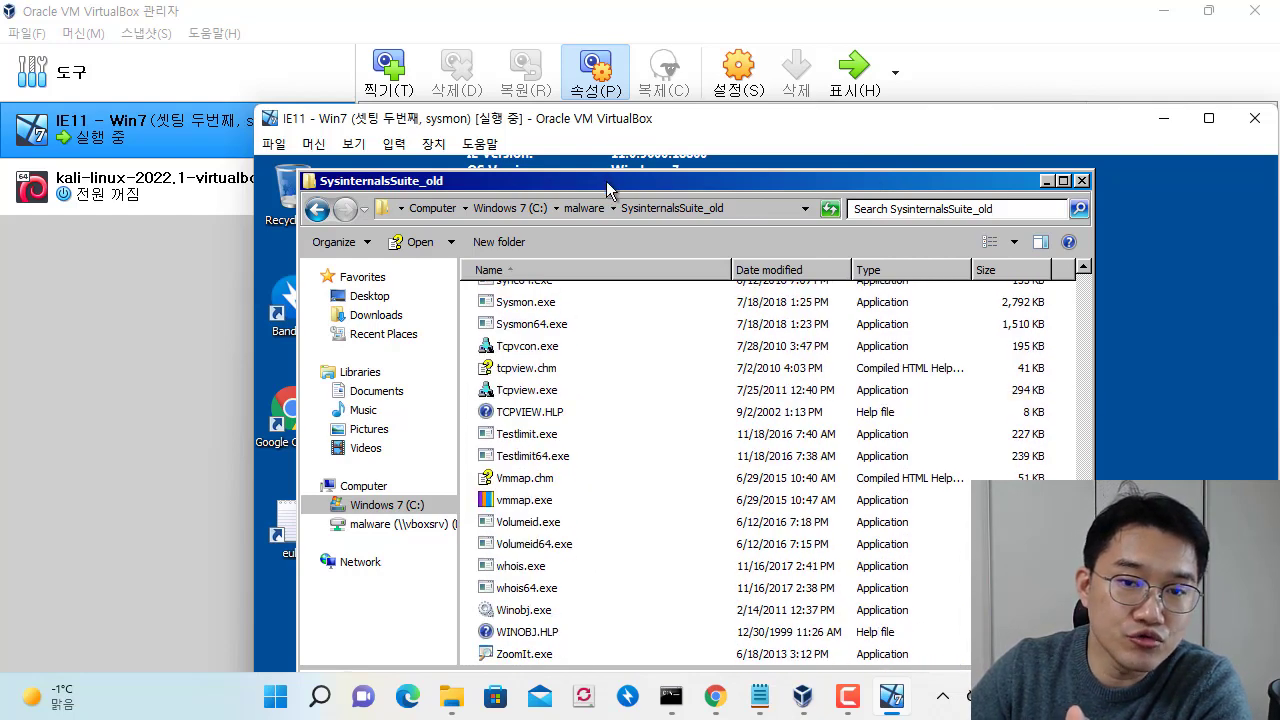
drag(605, 182, 635, 171)
click(636, 440)
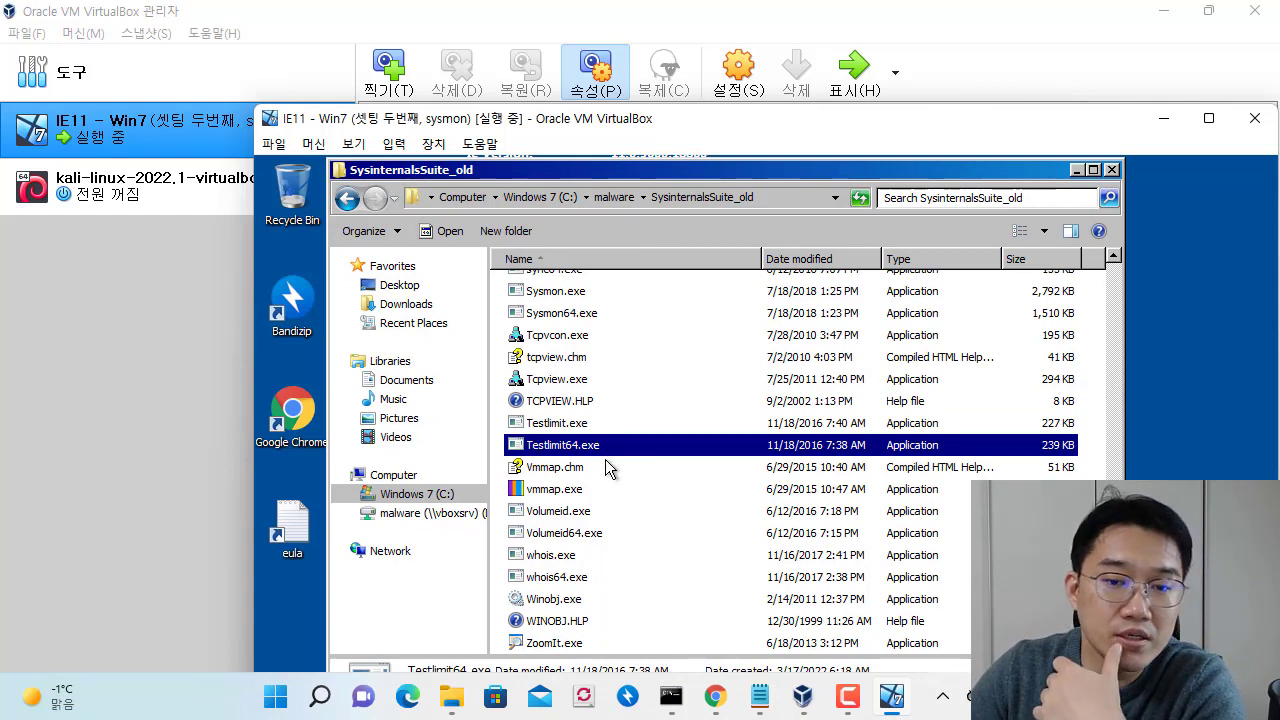
scroll(699, 495, up, 7)
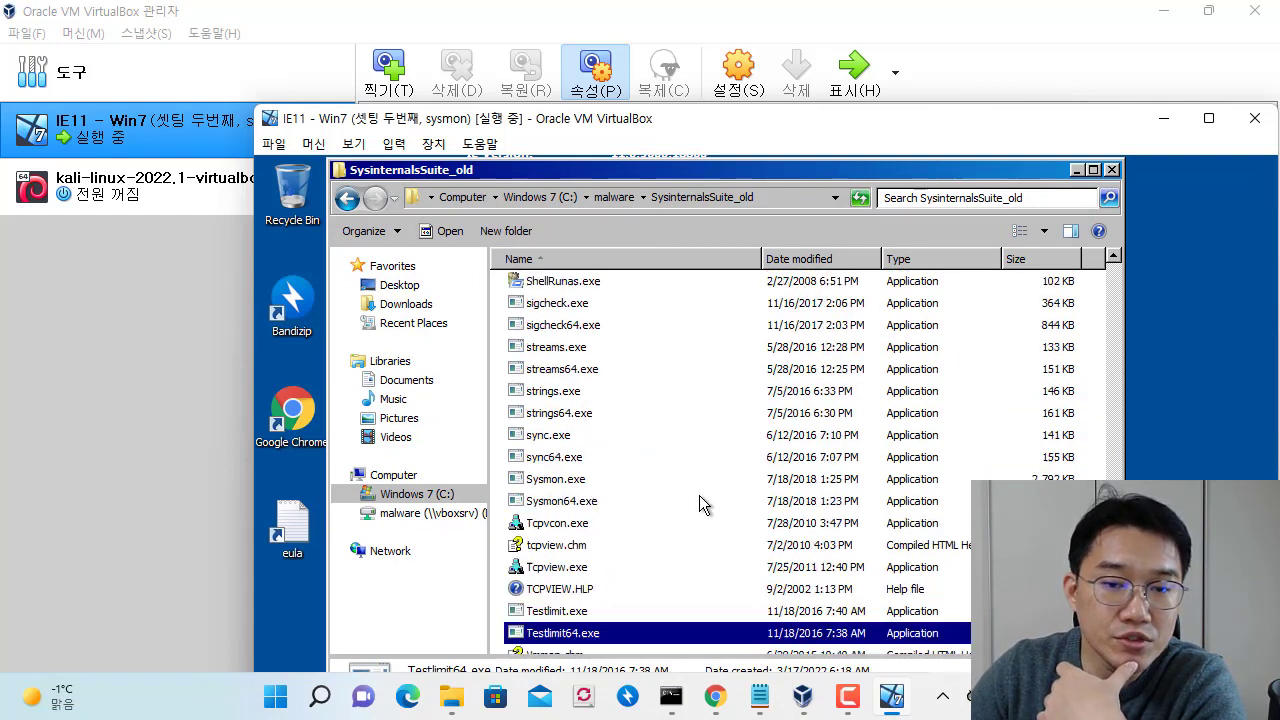
scroll(699, 495, down, 7)
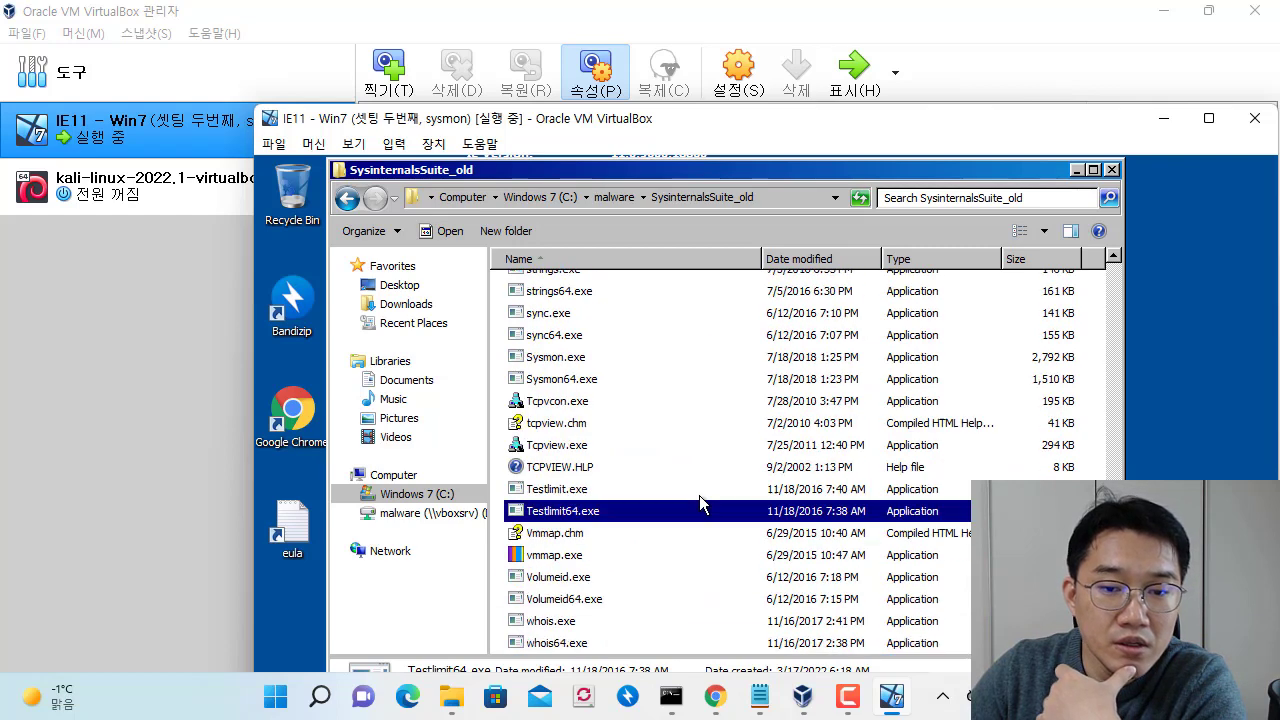
drag(621, 137, 539, 78)
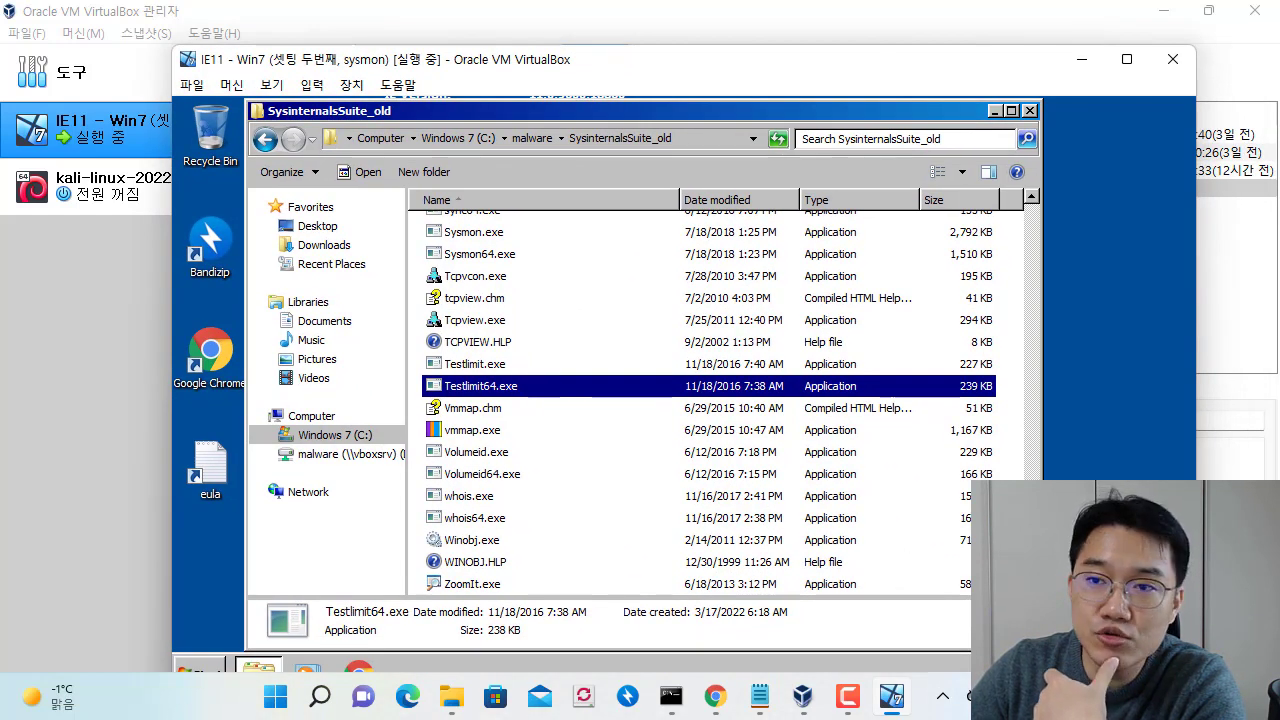
scroll(539, 400, up, 5)
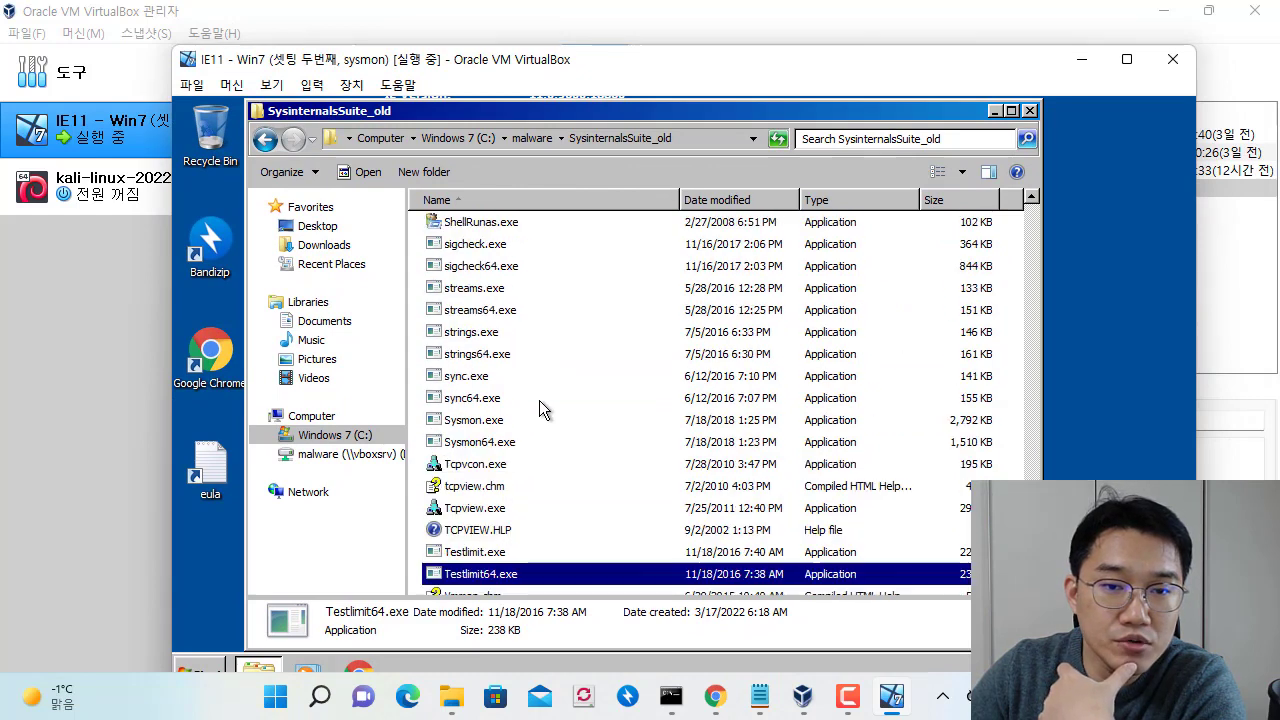
scroll(539, 400, up, 4)
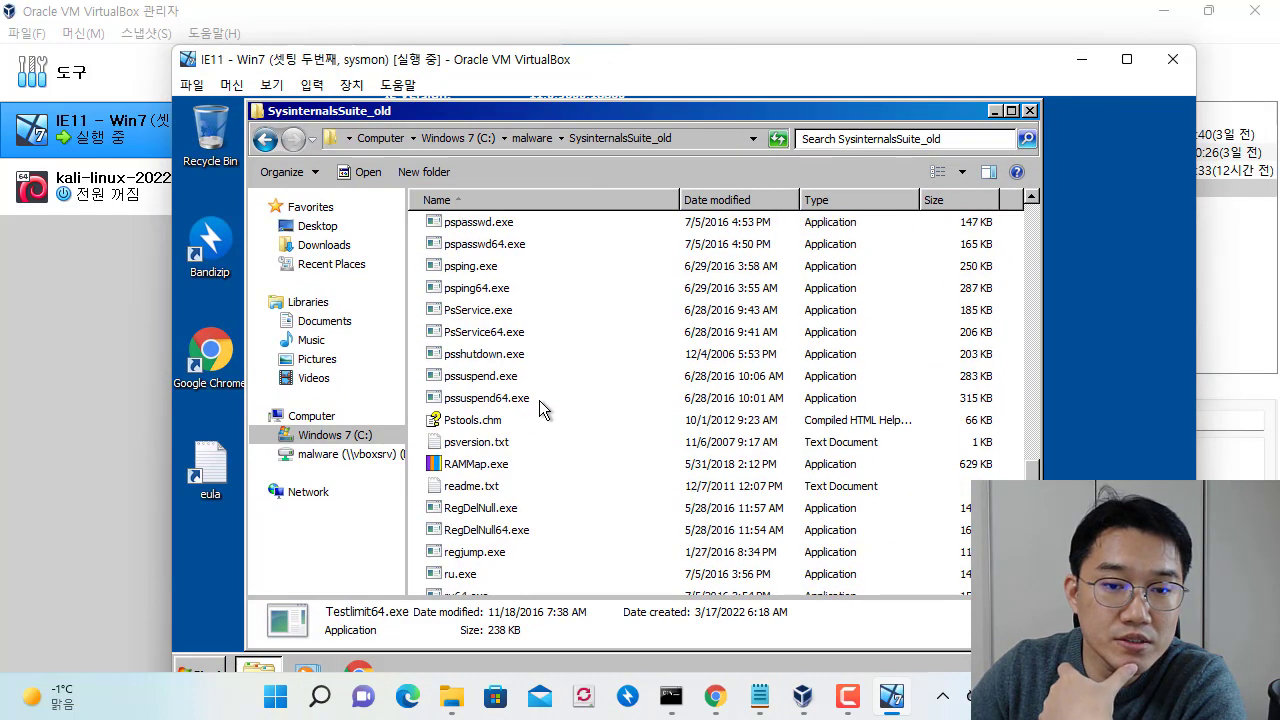
scroll(539, 400, down, 9)
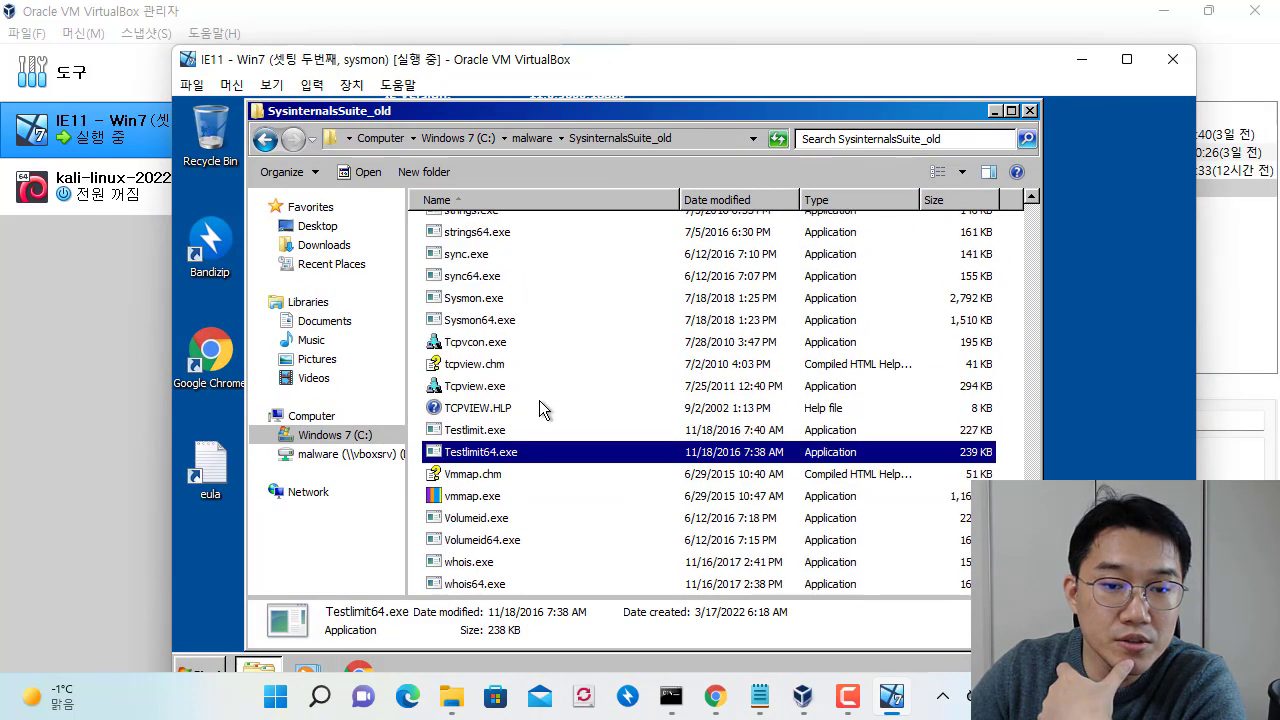
scroll(539, 400, up, 9)
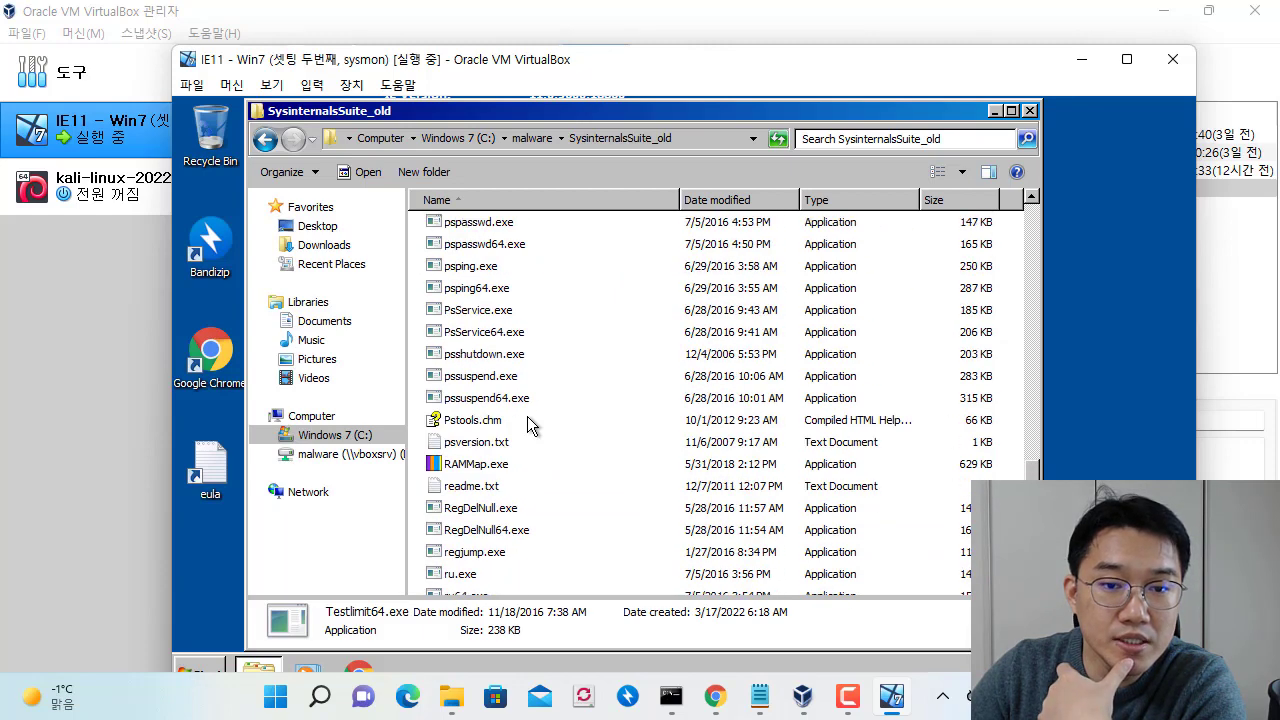
Browse from the PsTools files back to the Process Explorer files and select procexp.exe
click(520, 420)
scroll(517, 400, up, 3)
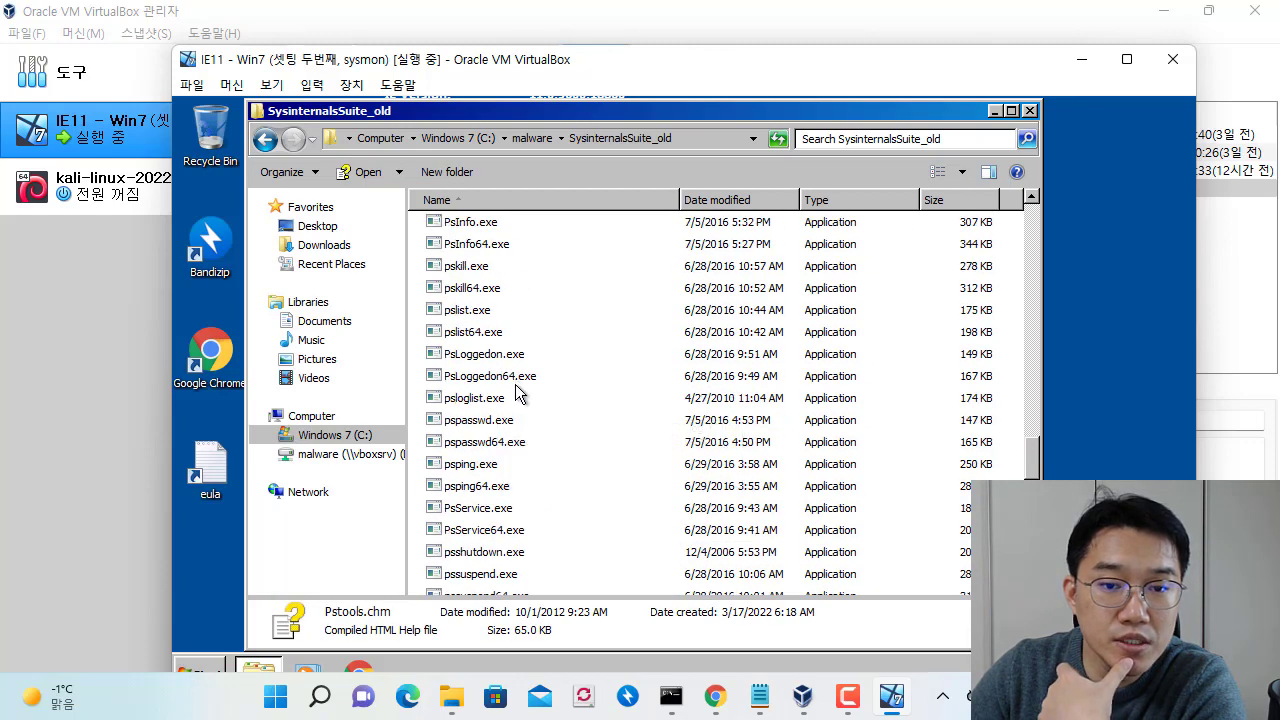
click(544, 335)
scroll(544, 340, up, 3)
scroll(544, 340, up, 2)
click(508, 312)
click(505, 332)
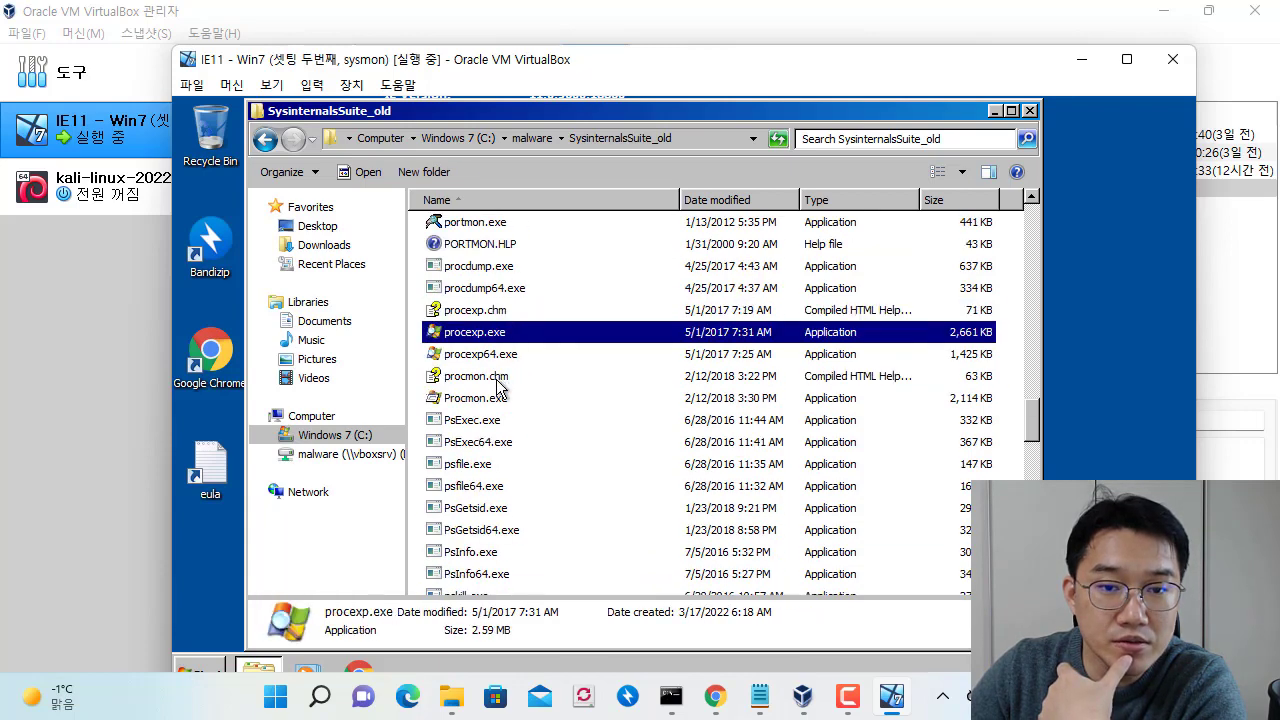
Launch Procmon.exe, agree to its license terms, and close Process Monitor after viewing the captured events
click(495, 378)
double_click(492, 403)
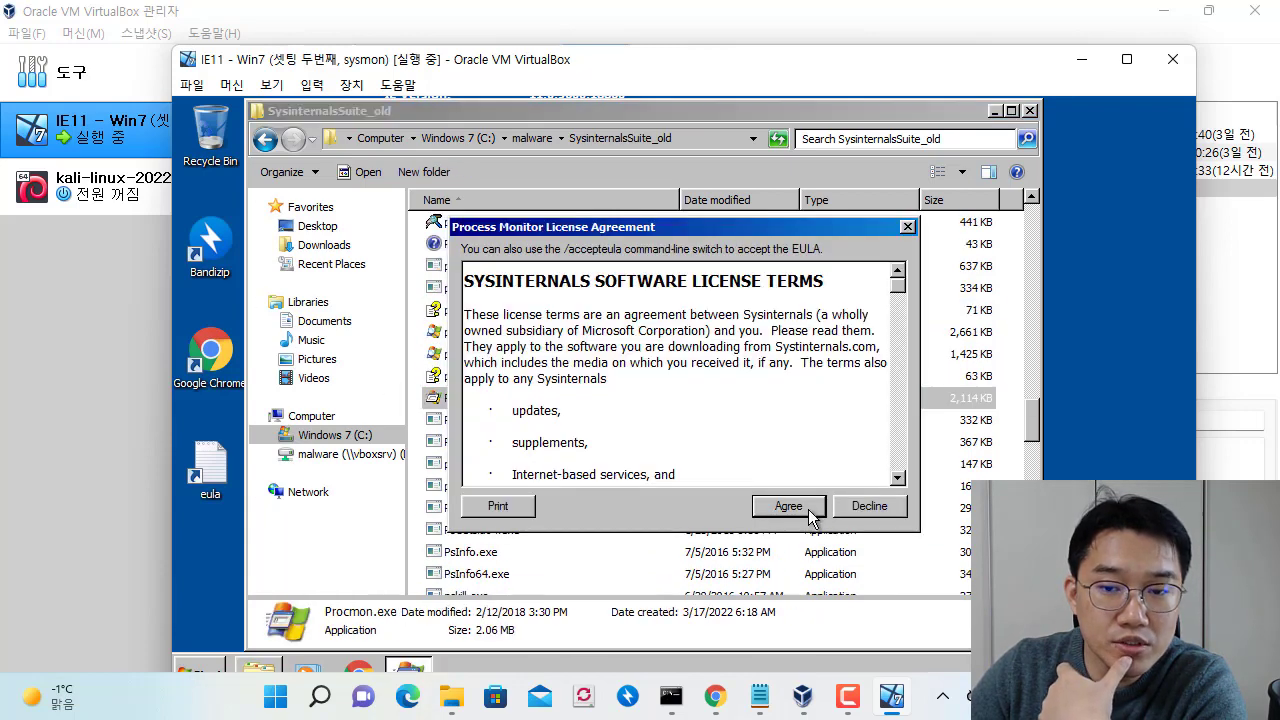
click(806, 508)
drag(550, 310, 467, 229)
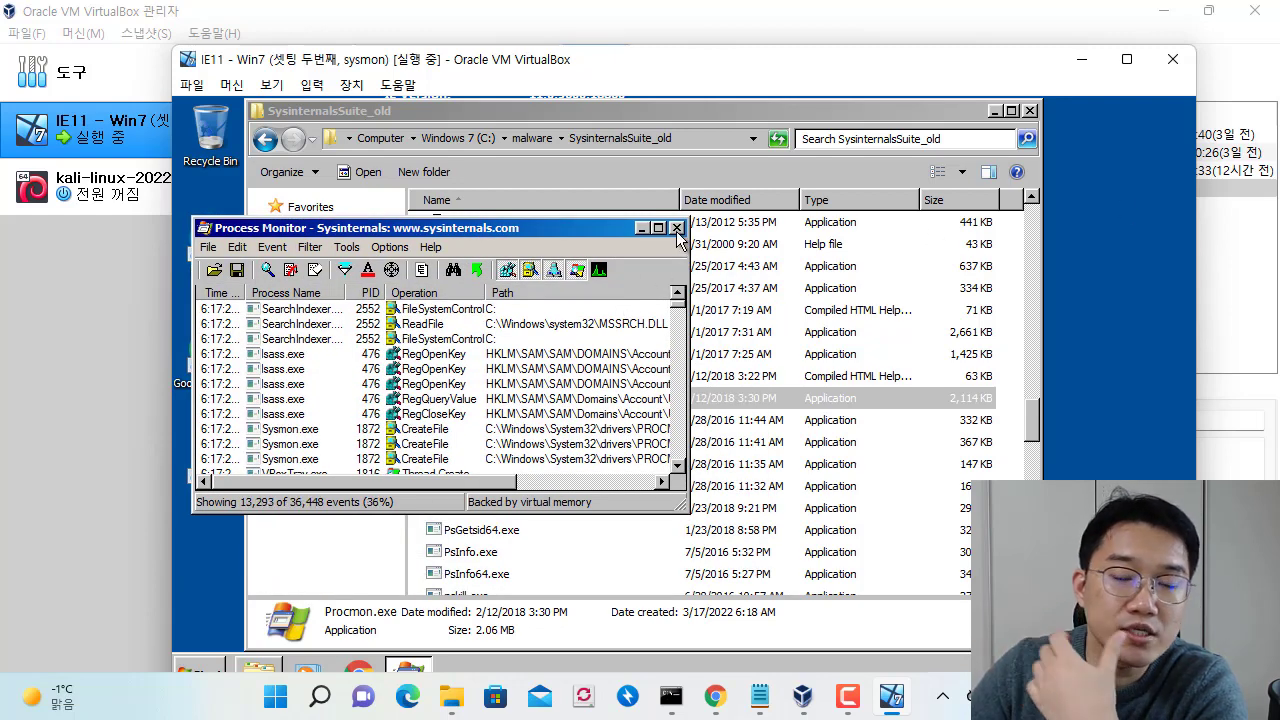
click(677, 232)
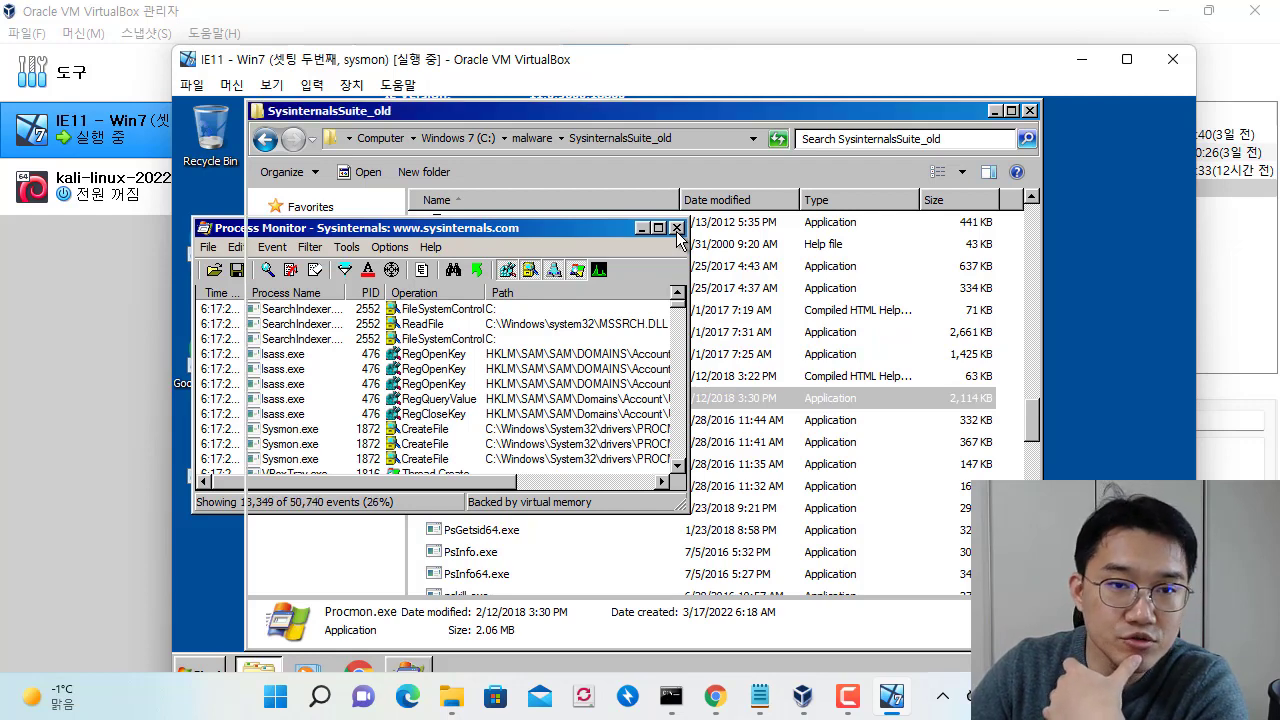
Go back to the malware folder, reopen SysinternalsSuite_old, and select Sysmon.exe
key(BackSpace)
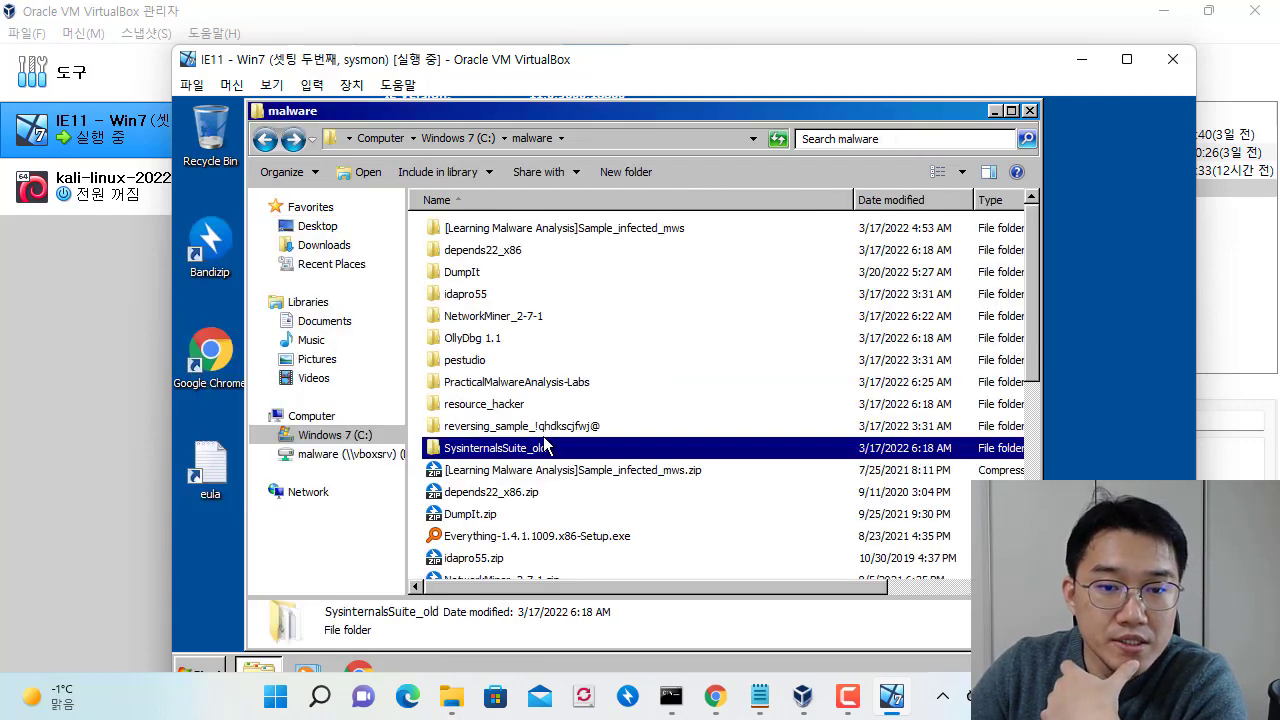
double_click(545, 455)
scroll(940, 420, down, 4)
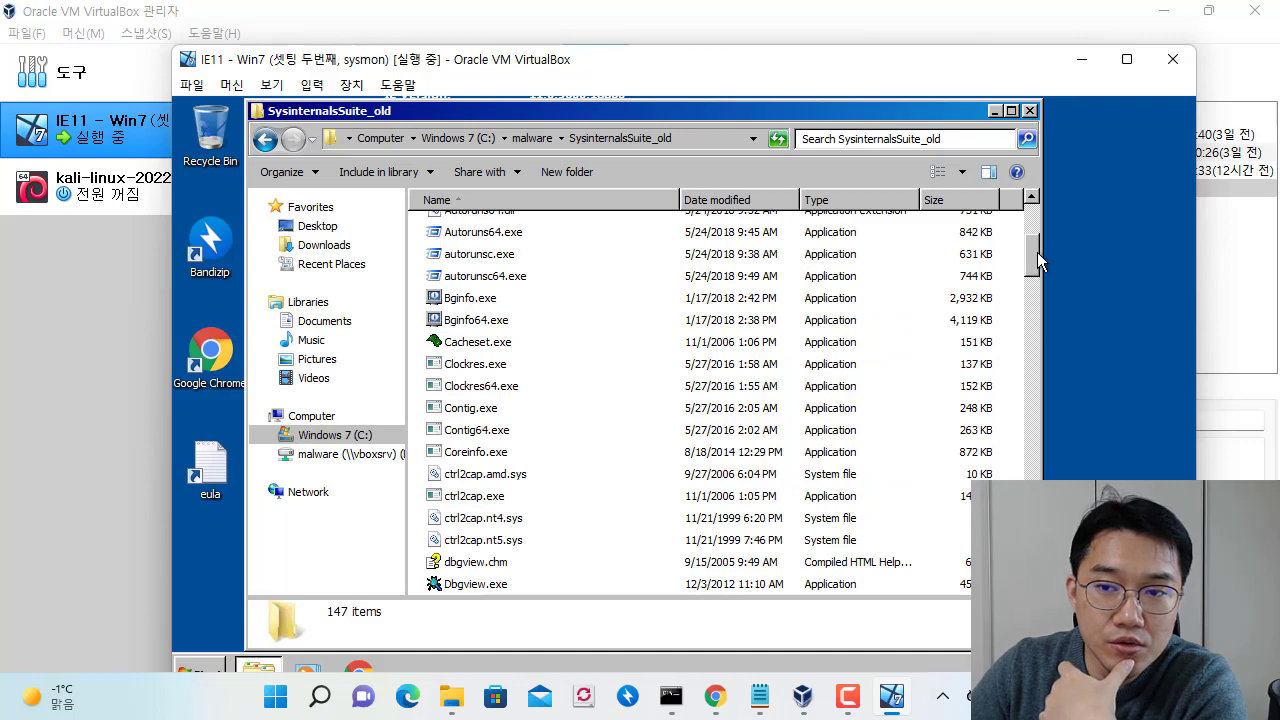
drag(1038, 260, 1038, 562)
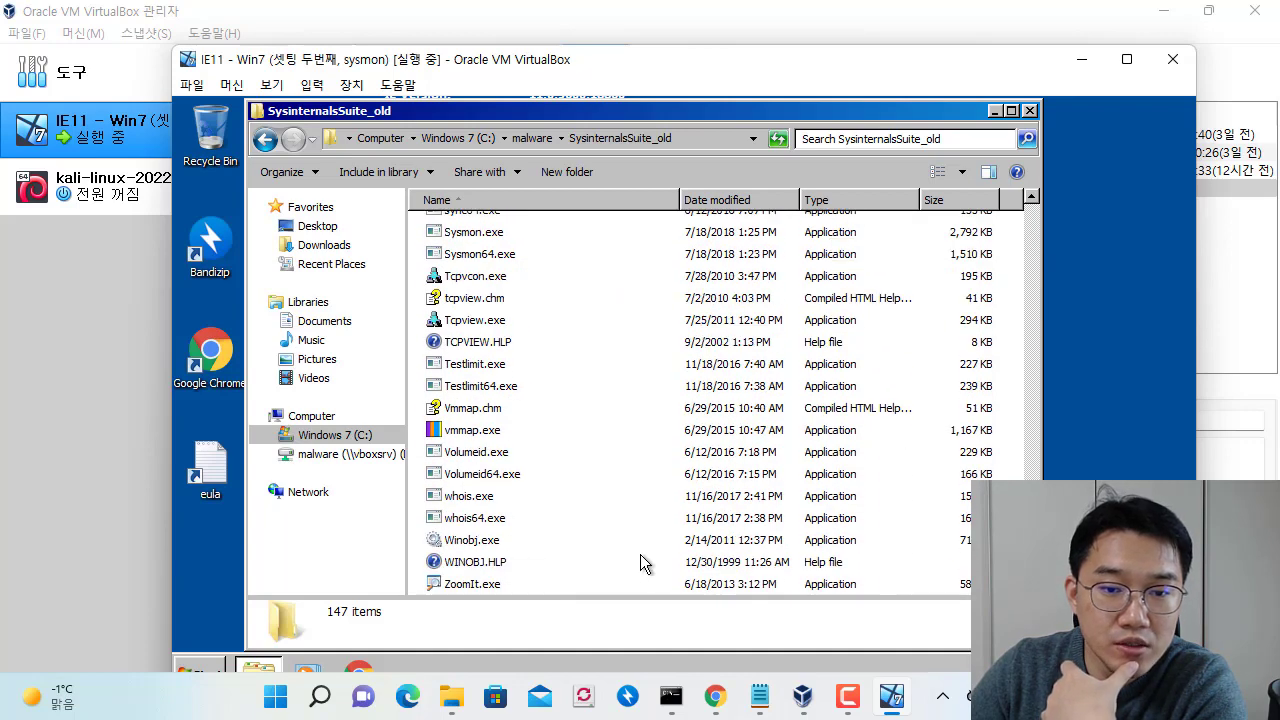
scroll(500, 435, up, 4)
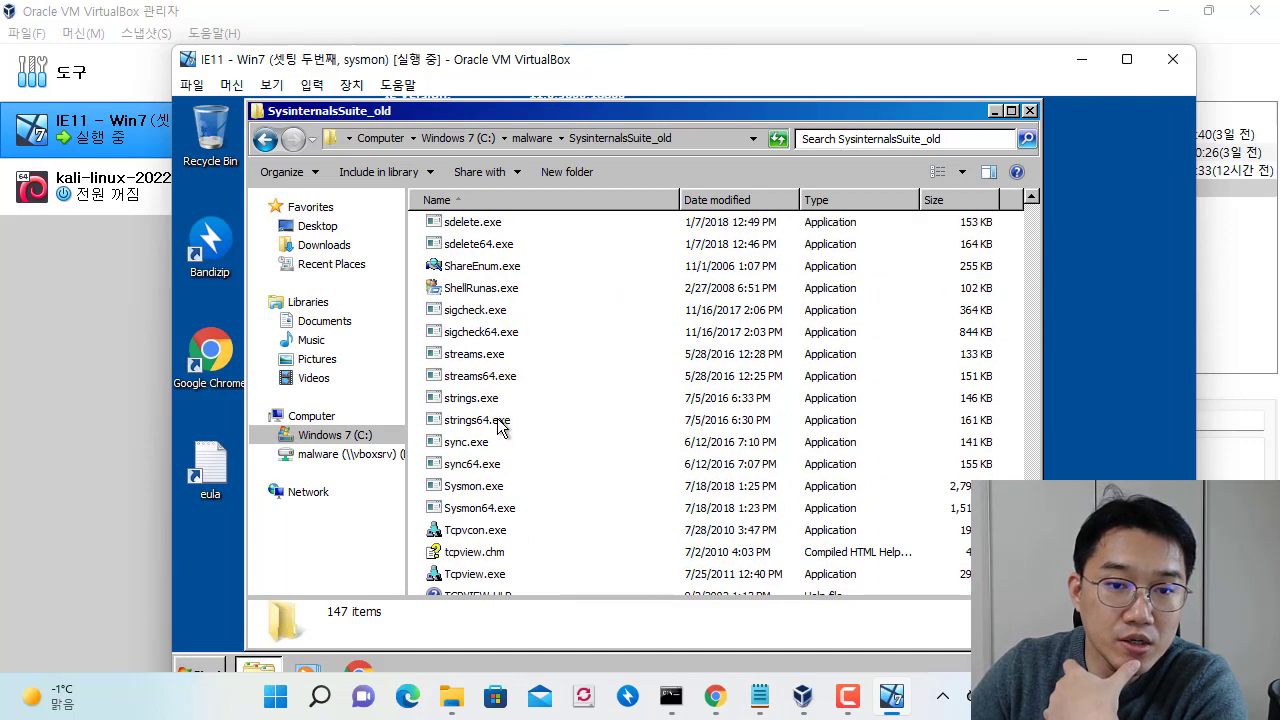
click(476, 490)
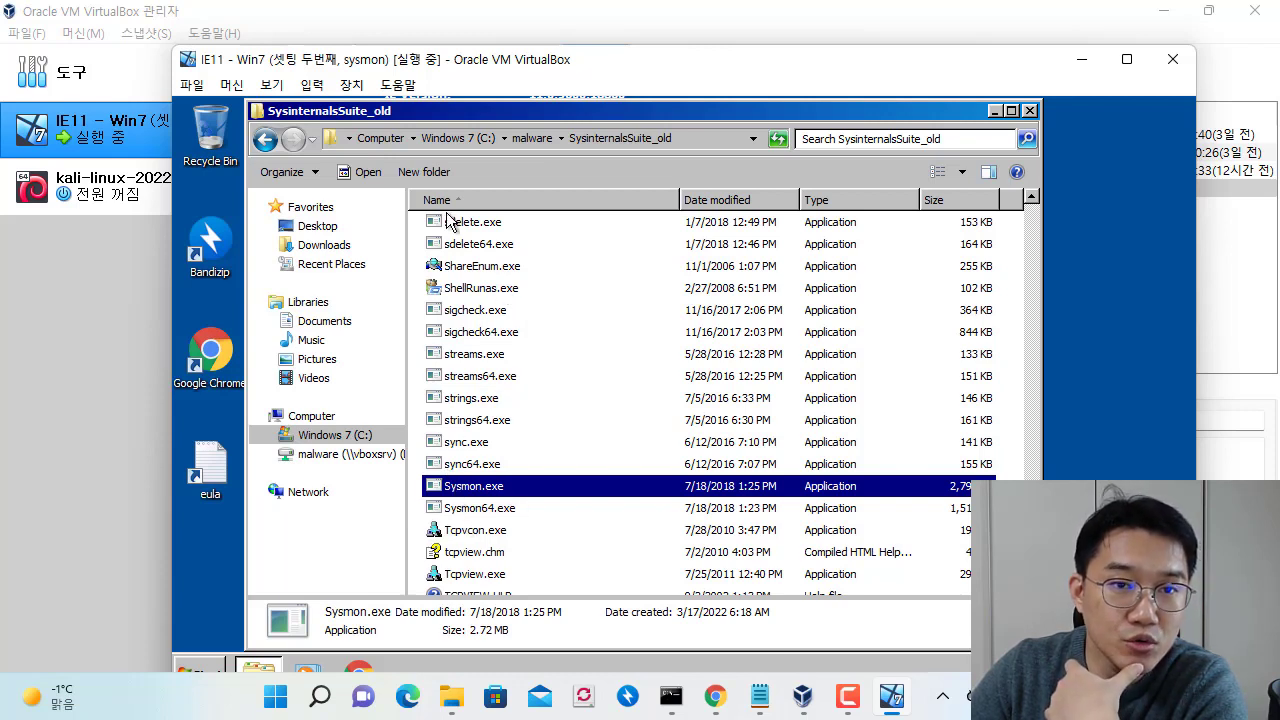
Switch the Windows 7 virtual machine to full-screen mode and confirm the change
click(286, 85)
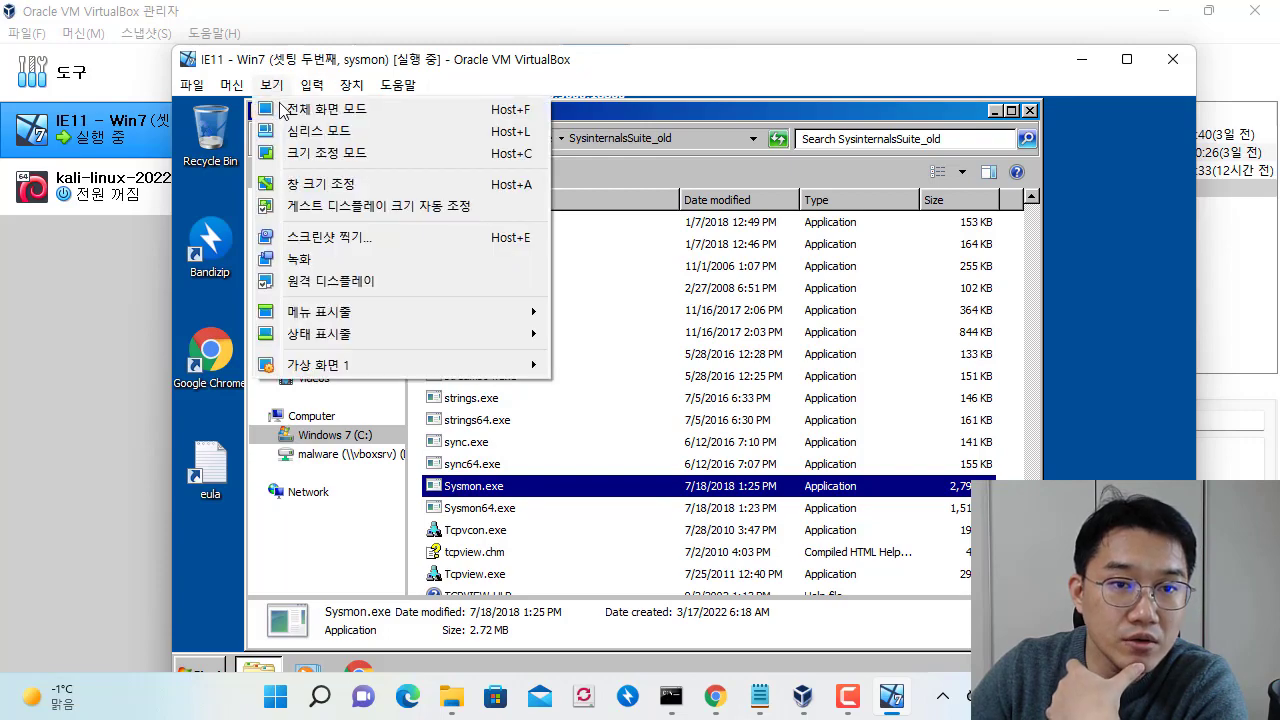
click(281, 108)
click(643, 487)
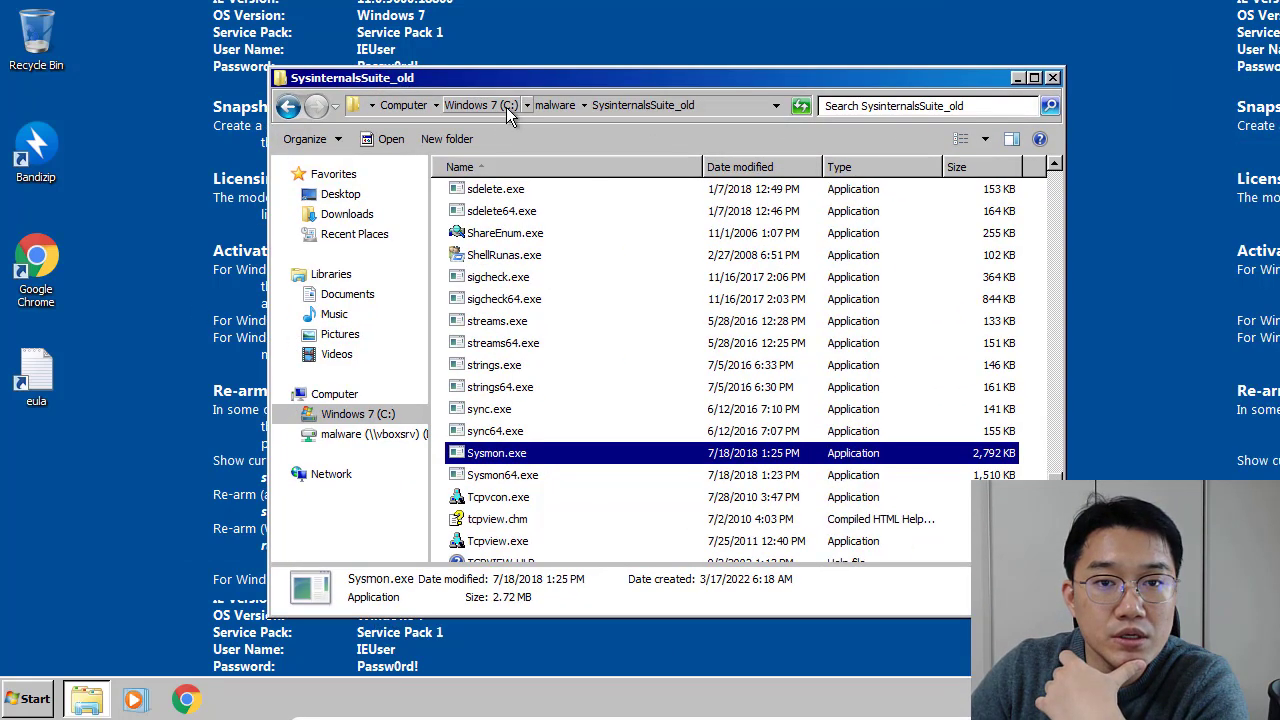
Open the OllyDbg 1.1 folder in C:\malware, launch OllyDbg.EXE to view it, and close the debugger
click(506, 107)
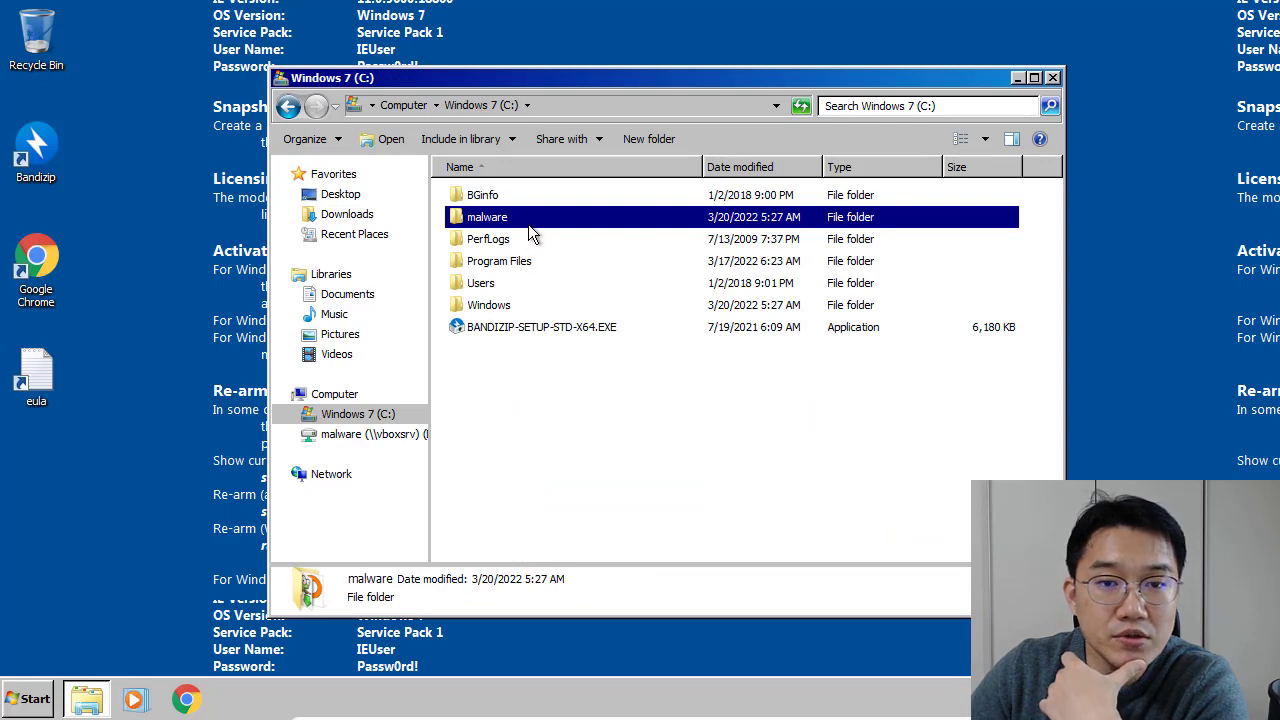
double_click(500, 217)
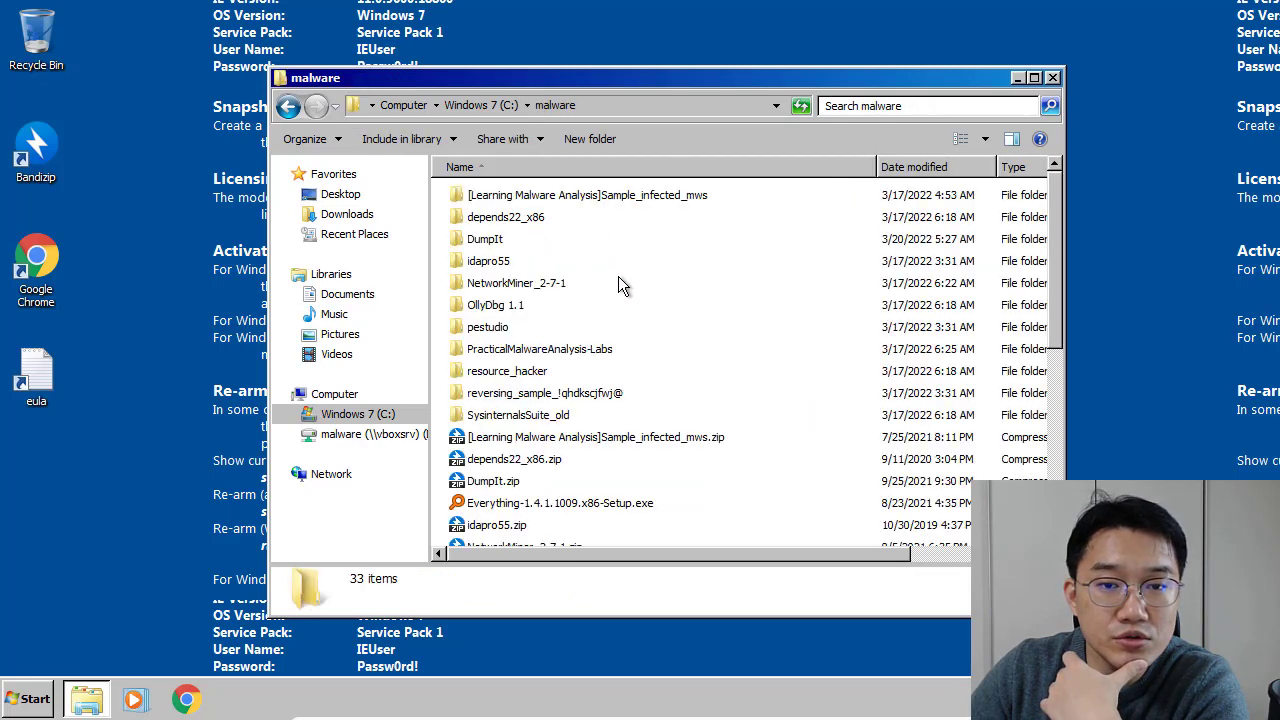
double_click(528, 302)
double_click(512, 459)
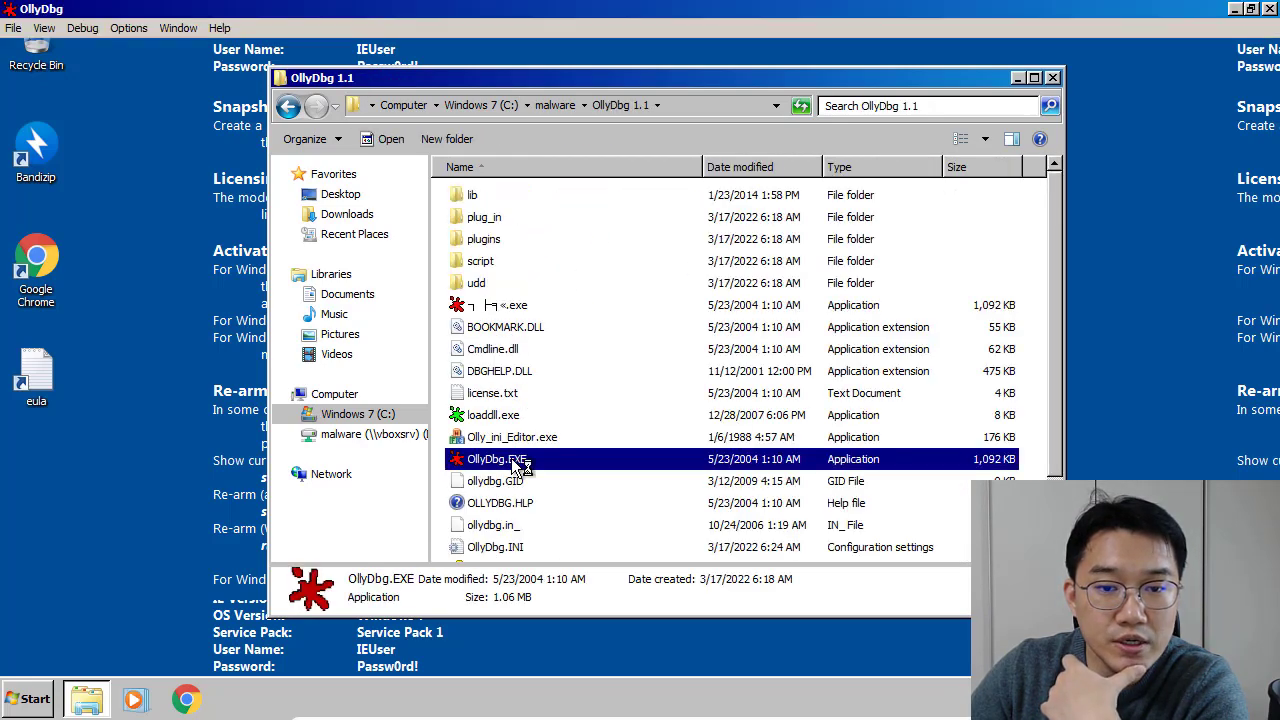
click(1268, 9)
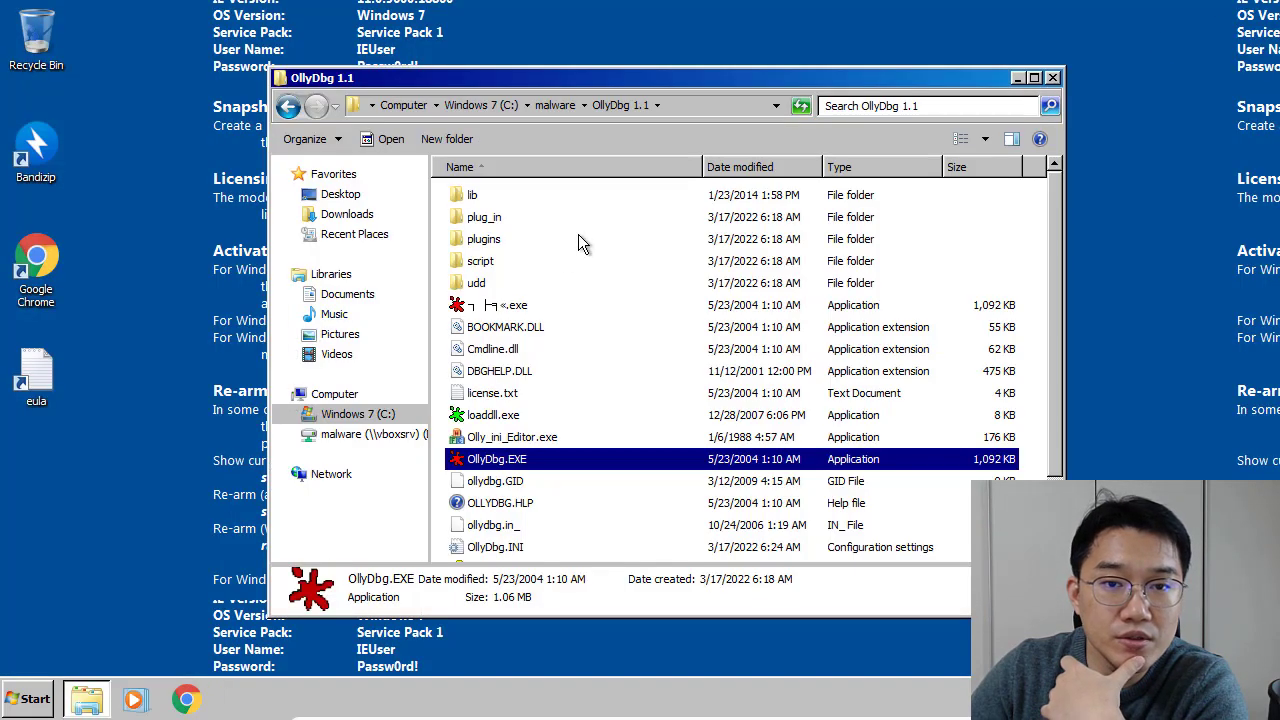
Open the pestudio folder from the malware folder and launch pestudio.exe
click(546, 105)
double_click(511, 330)
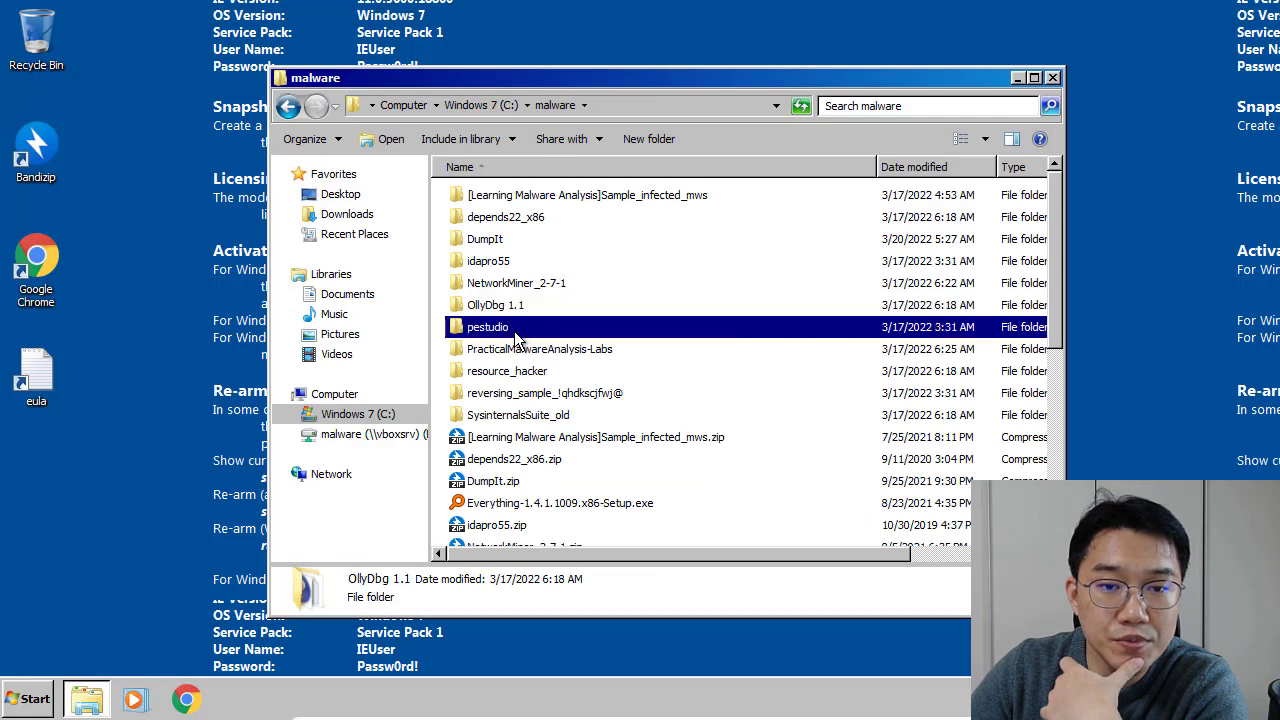
click(509, 284)
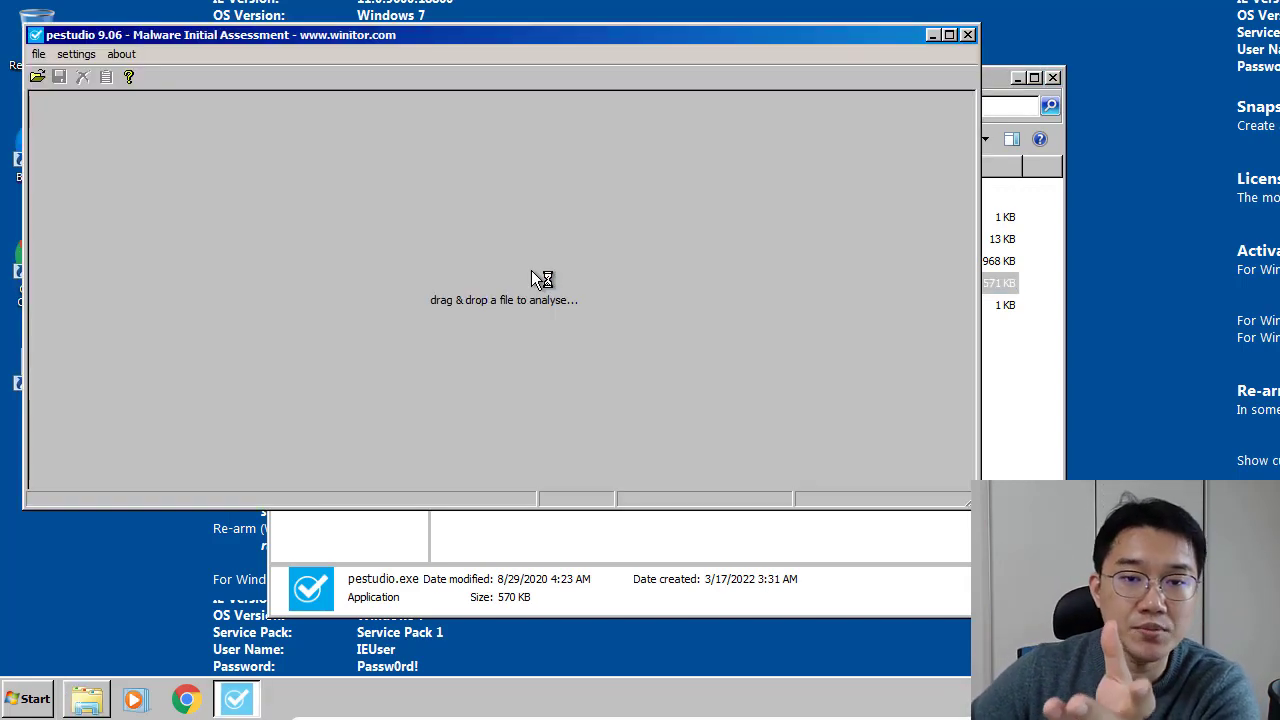
Bring the pestudio folder window forward, return to the malware folder, and select Everything-1.4.1.1009.x86-Setup.exe
click(1016, 368)
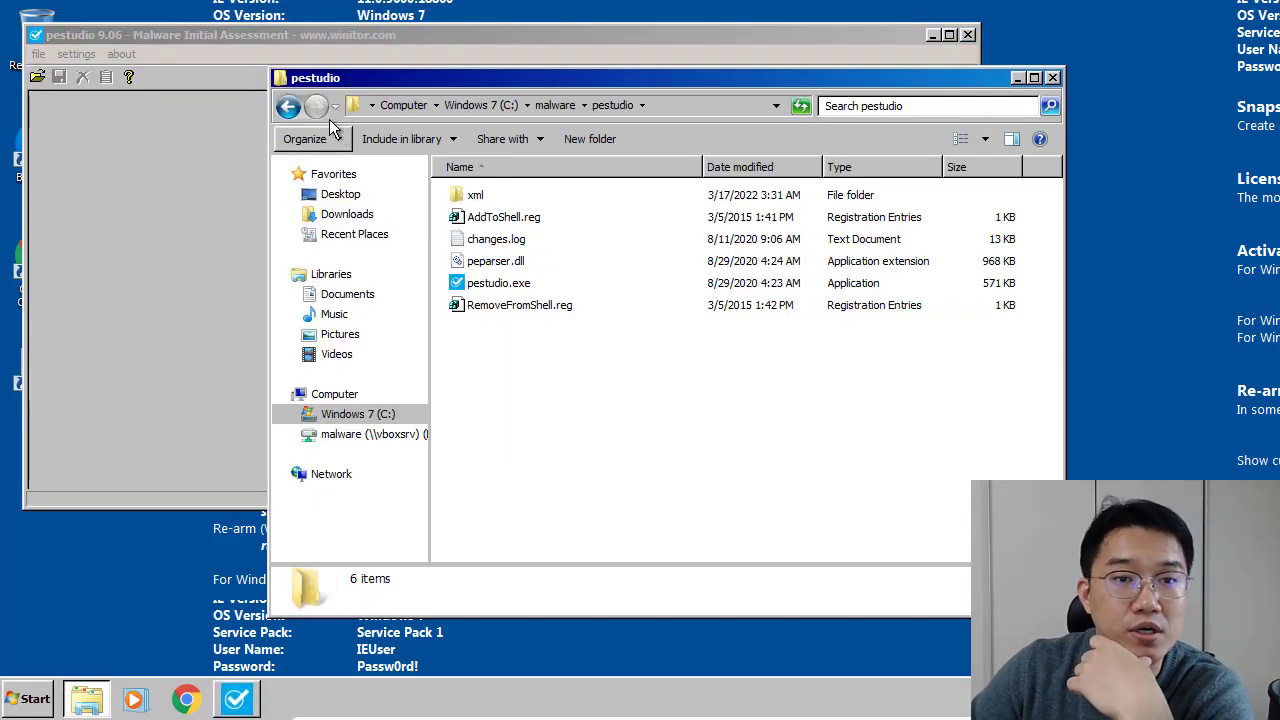
click(288, 106)
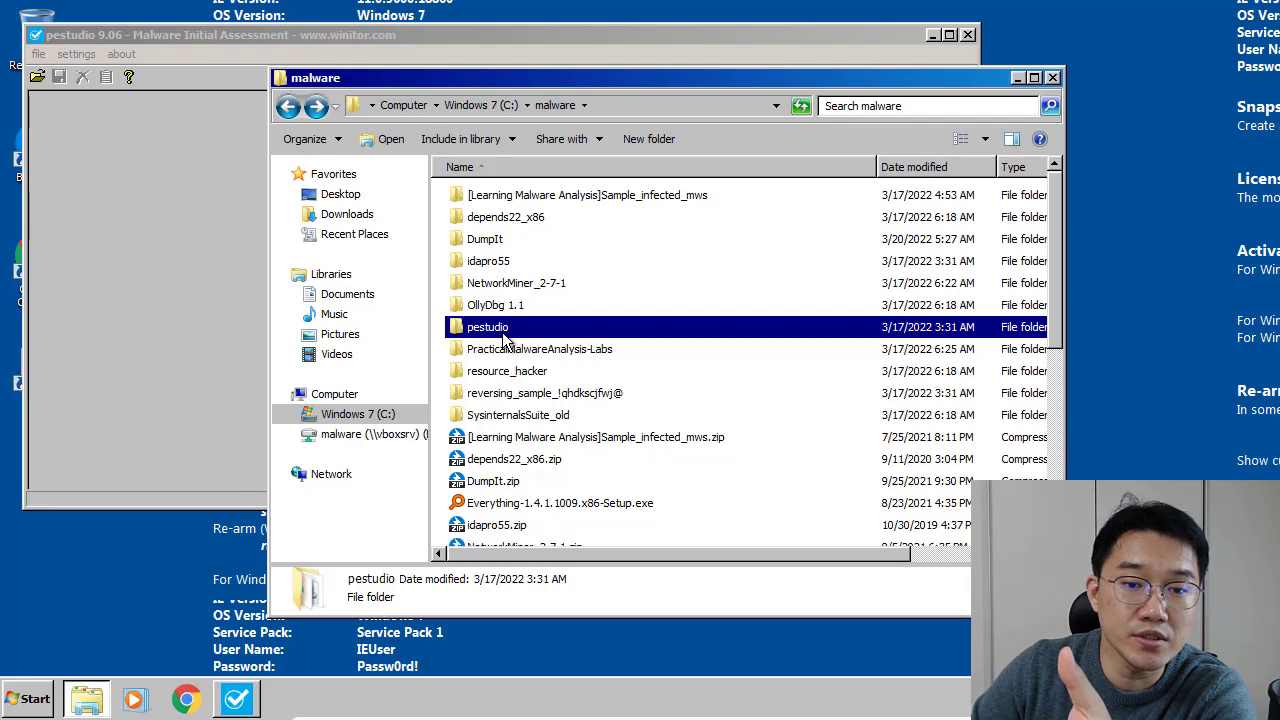
click(641, 505)
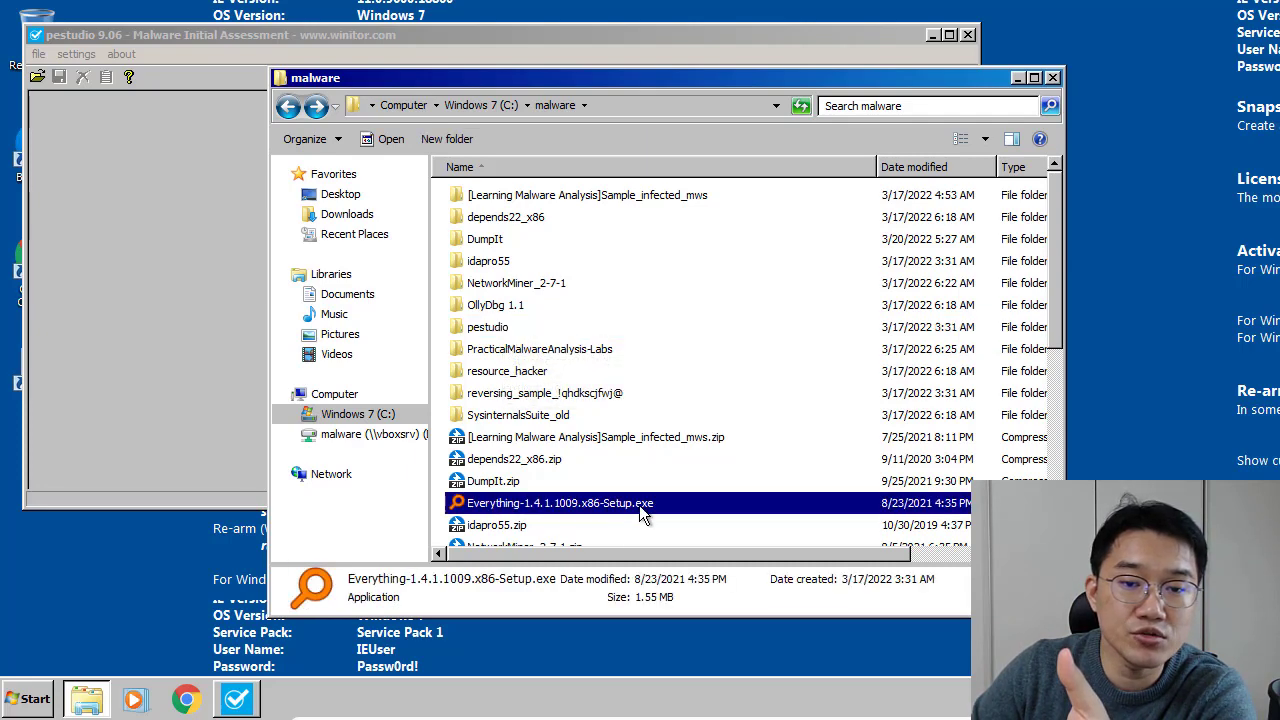
Load Everything-1.4.1.1009.x86-Setup.exe into pestudio and view its resources, imports and sections
drag(156, 362, 160, 366)
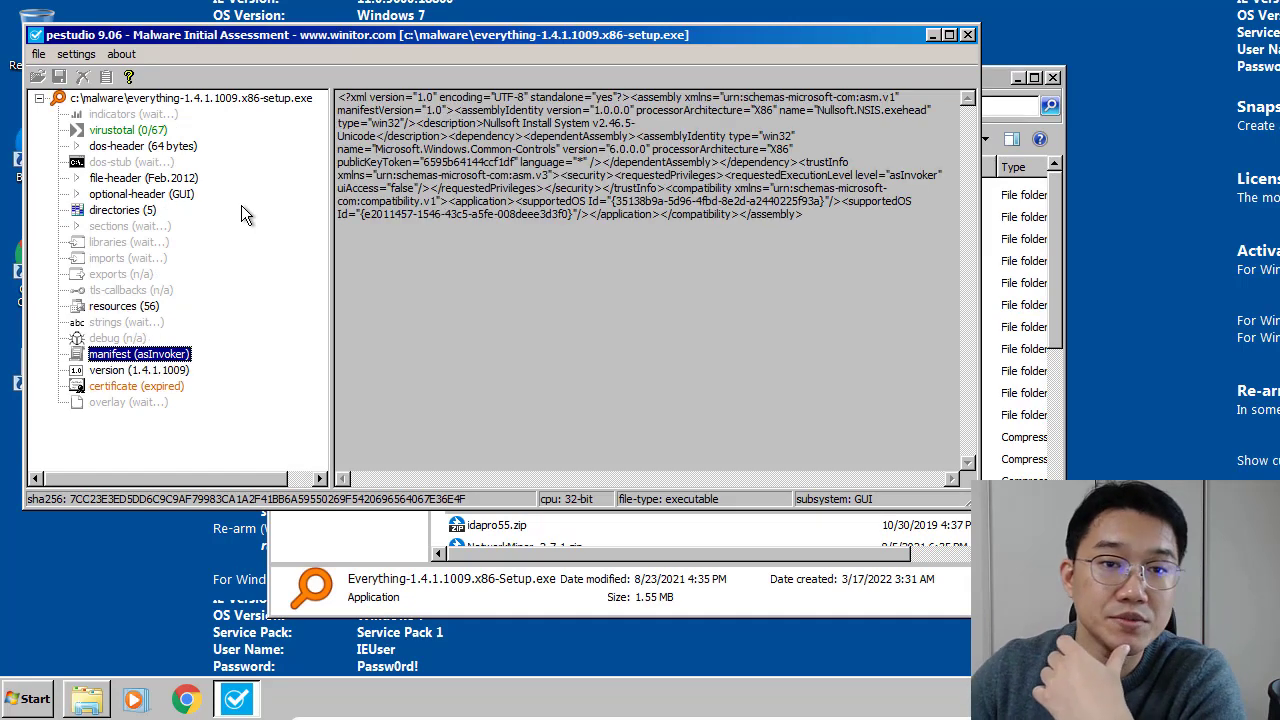
click(140, 307)
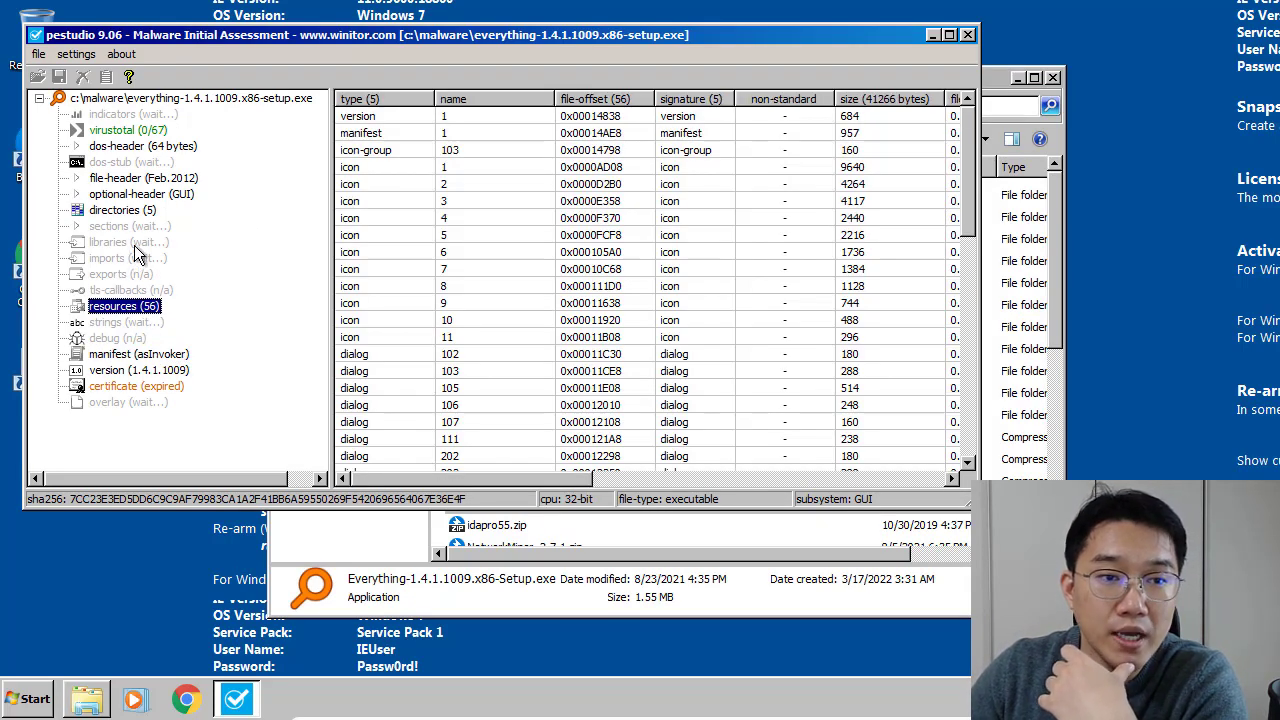
click(138, 258)
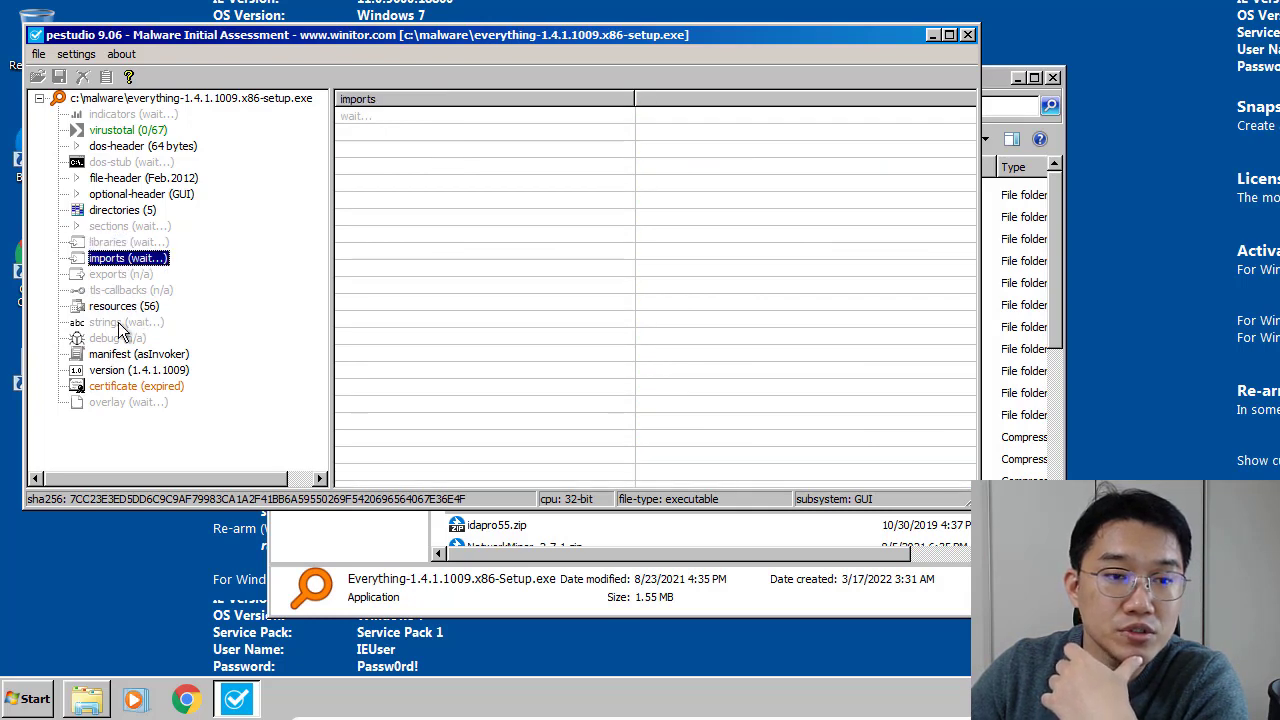
click(140, 228)
click(125, 306)
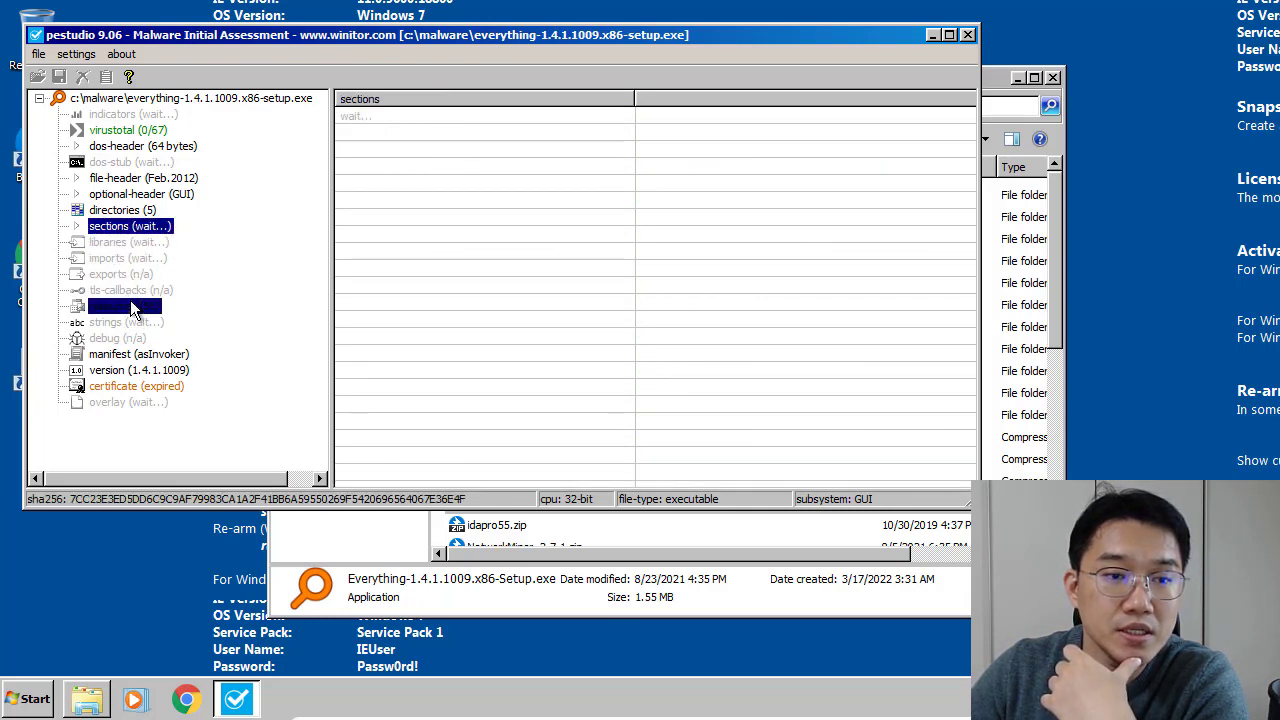
Return to C:\malware and open the [Learning Malware Analysis]Sample folder inside [Learning Malware Analysis]Sample_infected_mws
click(989, 78)
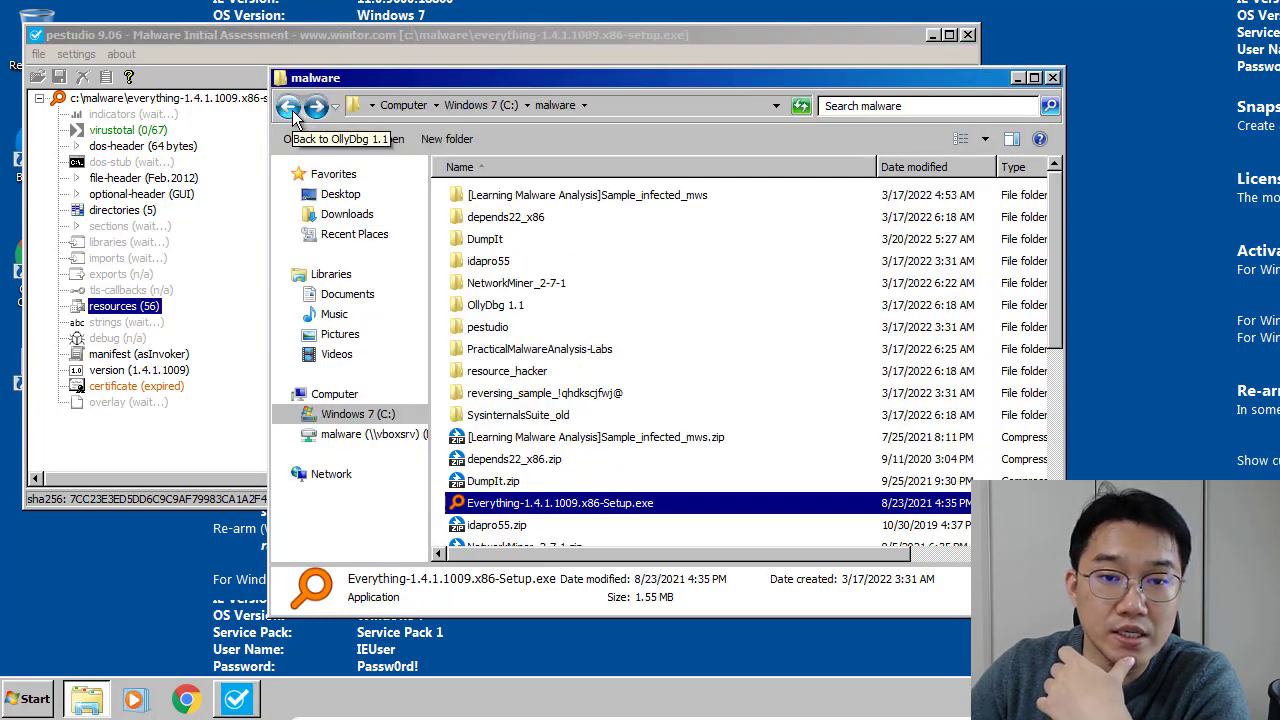
click(290, 110)
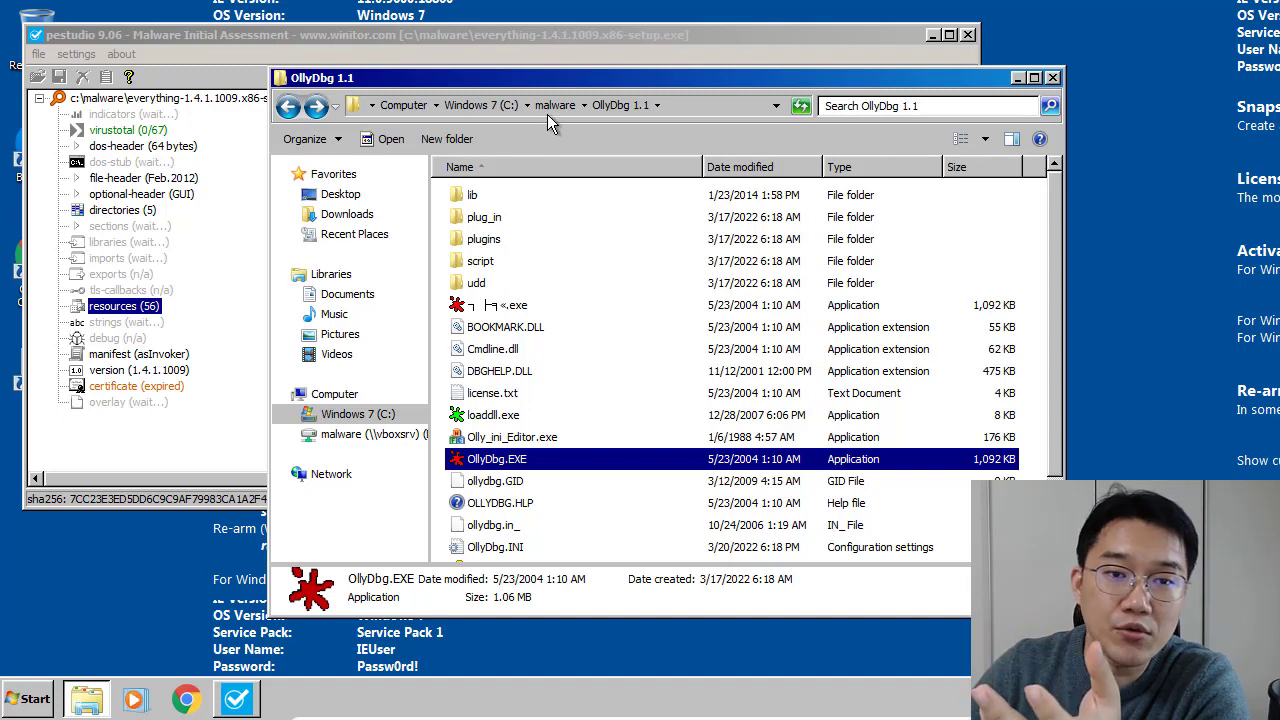
click(367, 421)
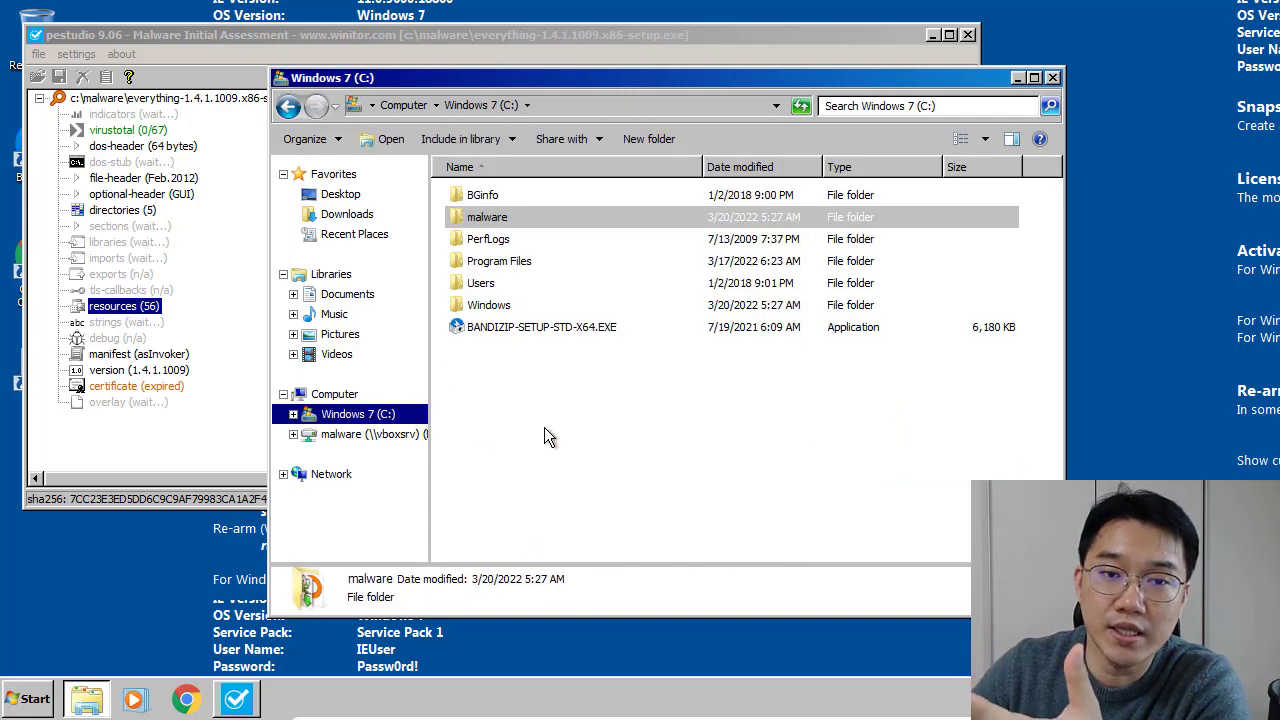
double_click(521, 224)
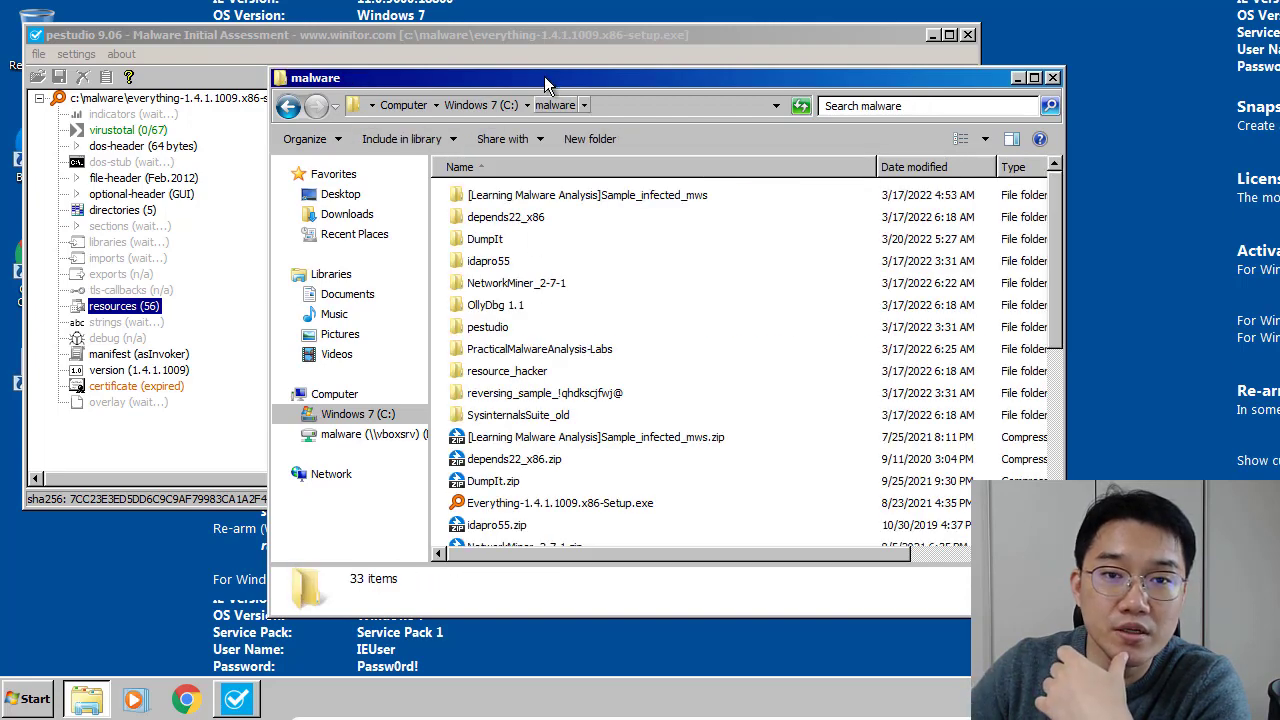
drag(540, 80, 504, 277)
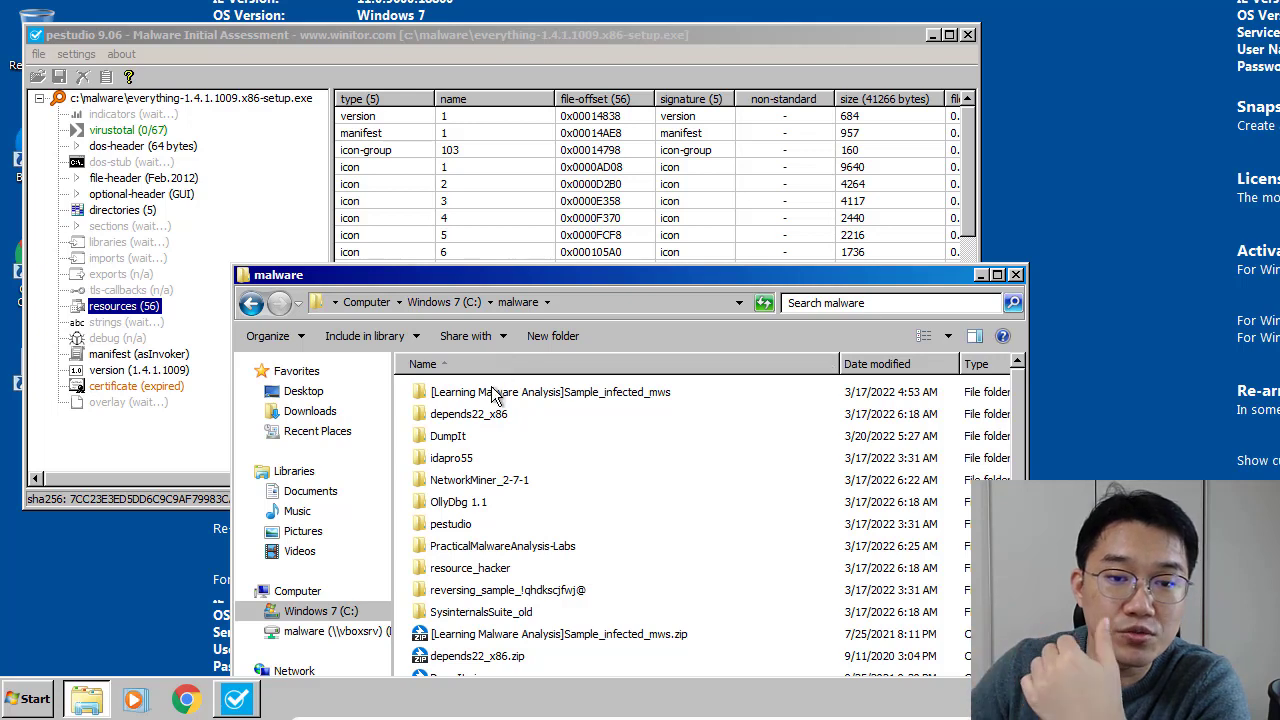
double_click(498, 392)
double_click(505, 394)
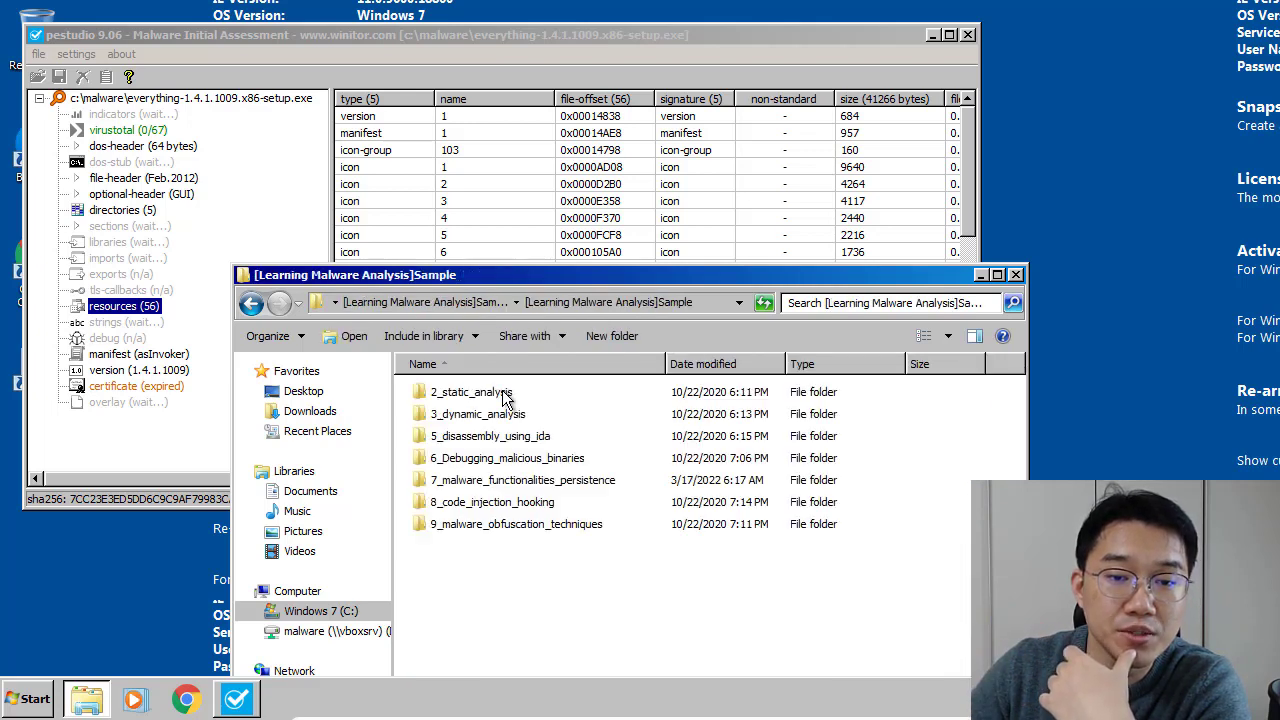
drag(512, 275, 532, 187)
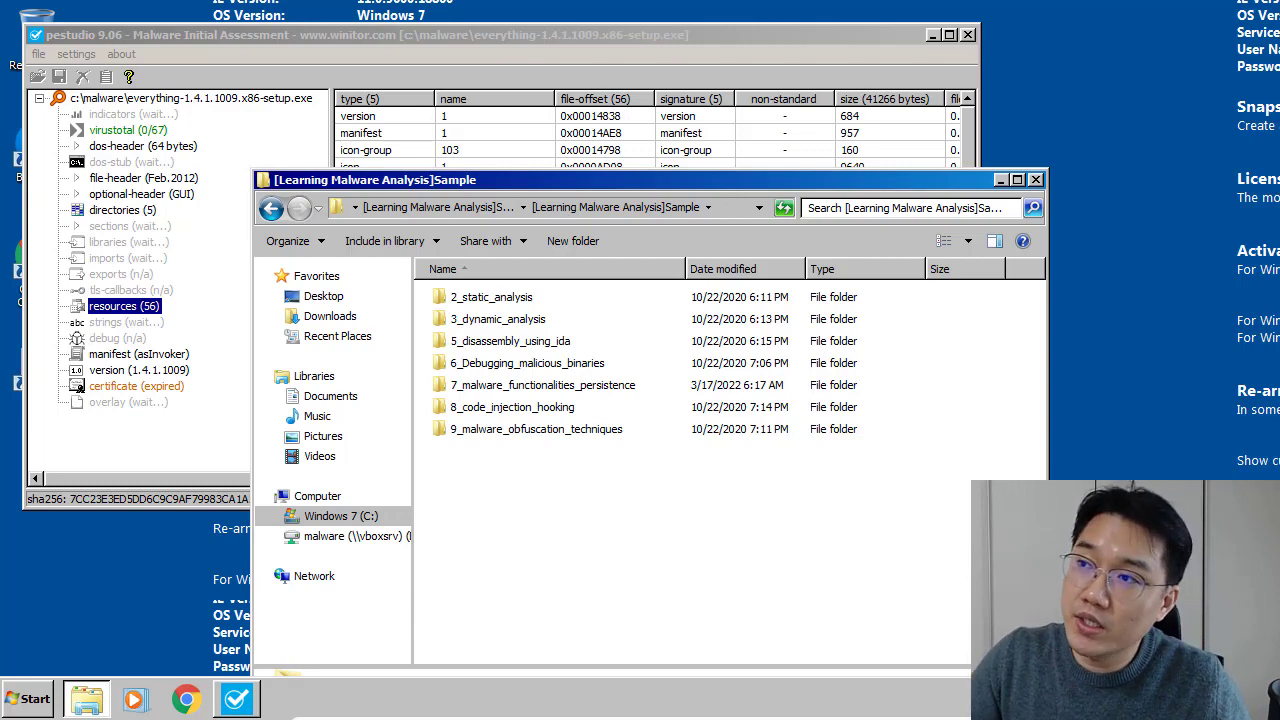
Switch to Chrome on the host, rerun the Google search for "ms virtualbox", and open the Microsoft Edge Developer Virtual Machines result
key(alt+Tab)
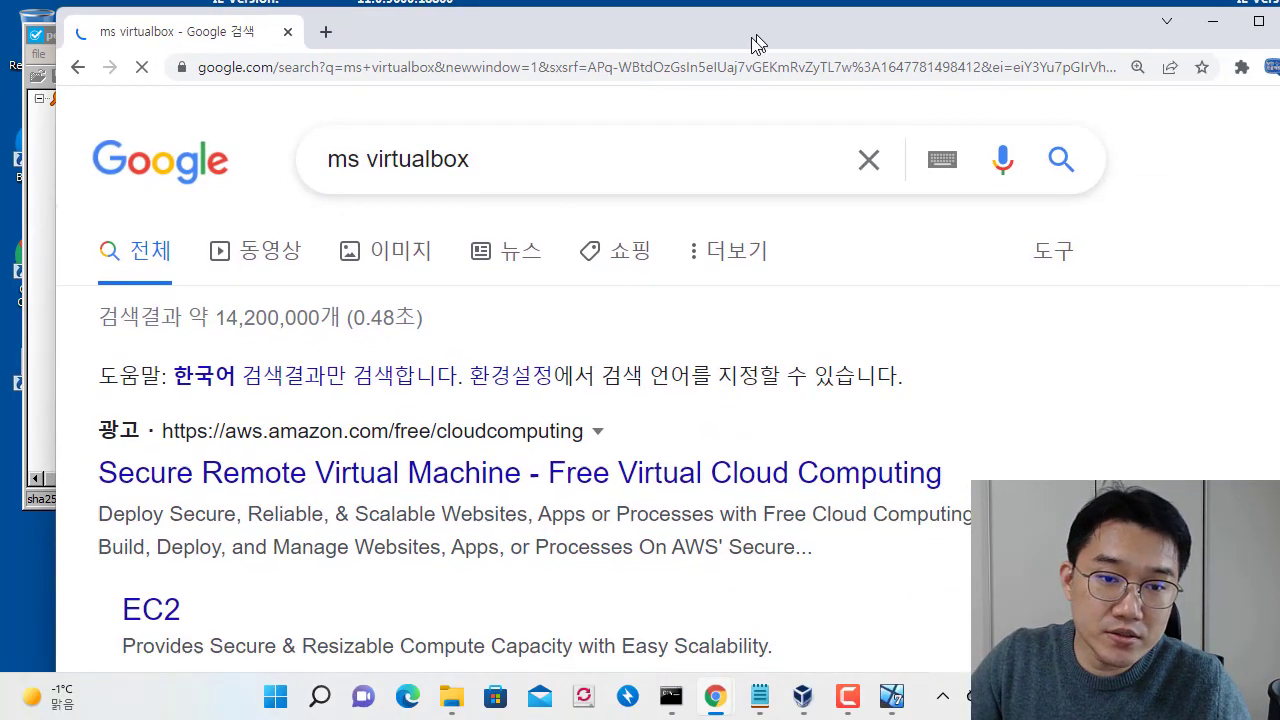
scroll(366, 420, down, 4)
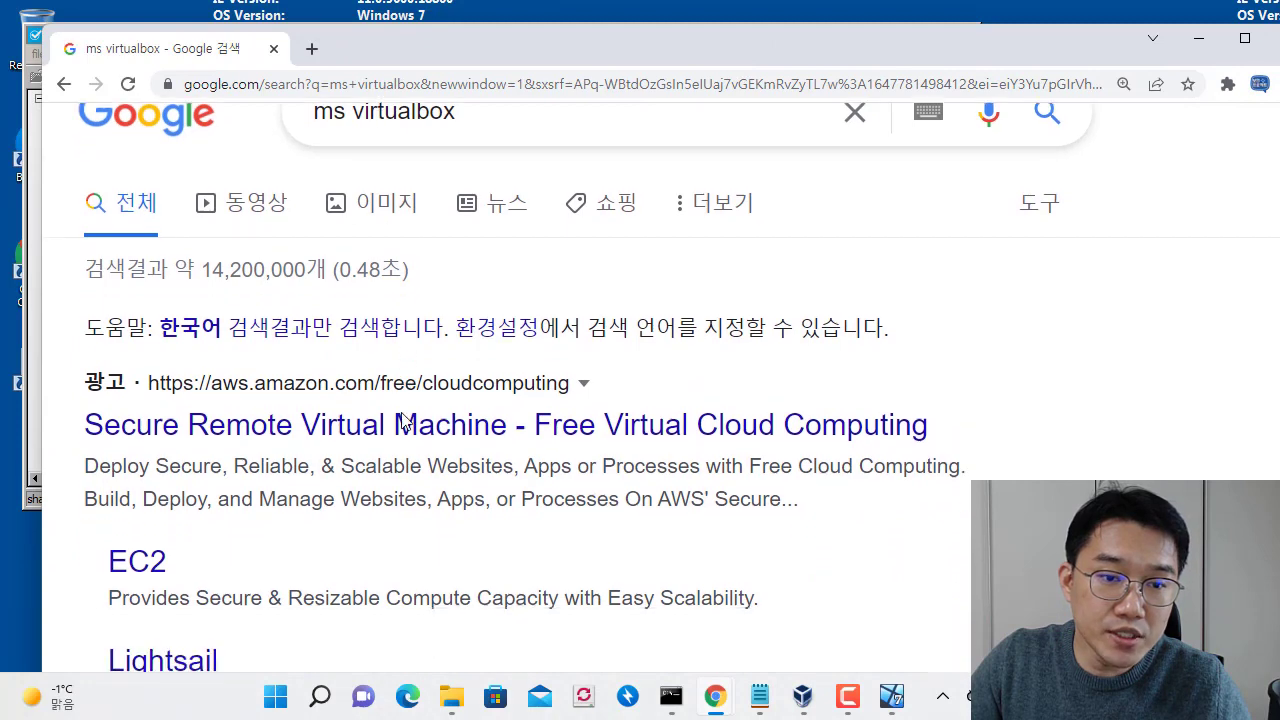
scroll(346, 420, up, 4)
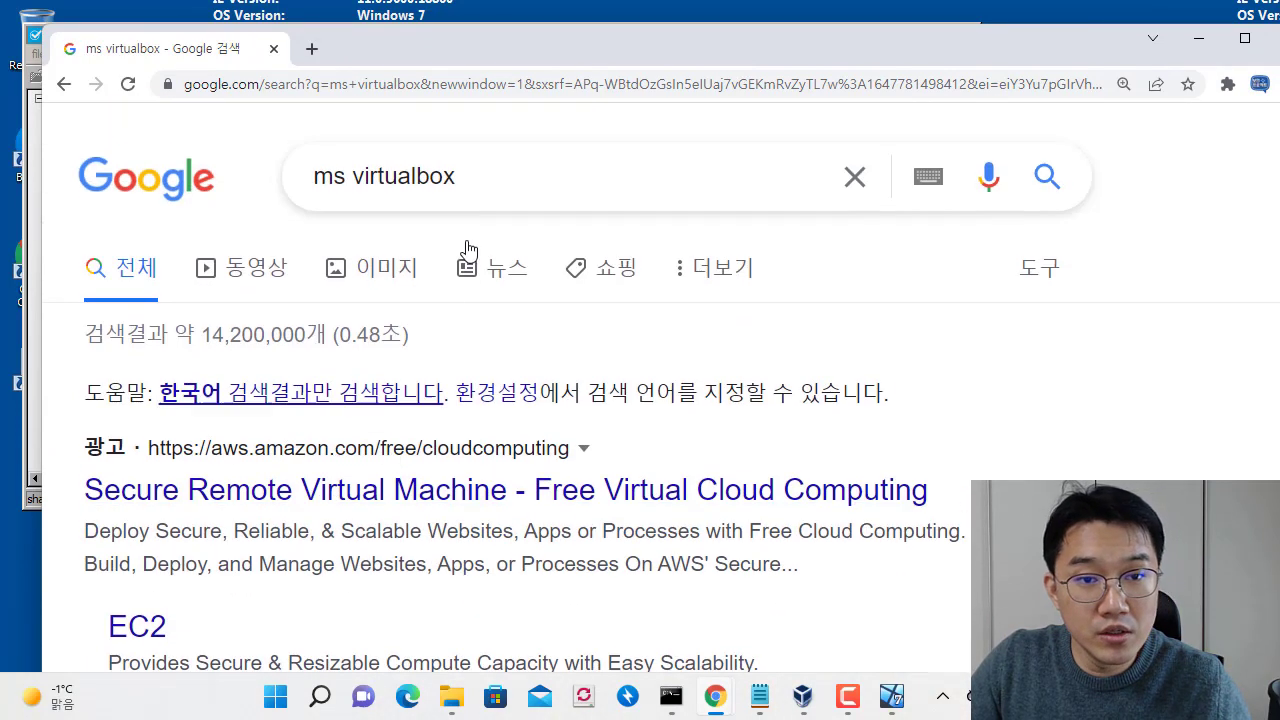
click(491, 167)
key(Return)
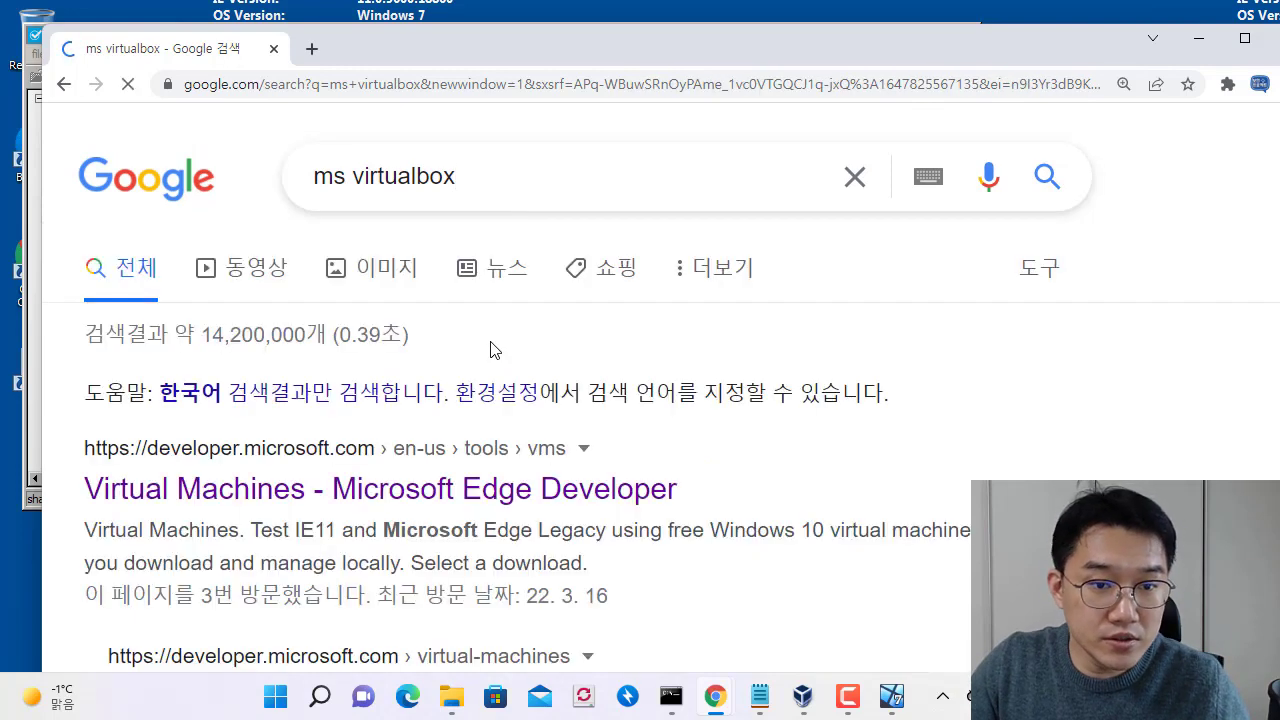
click(493, 497)
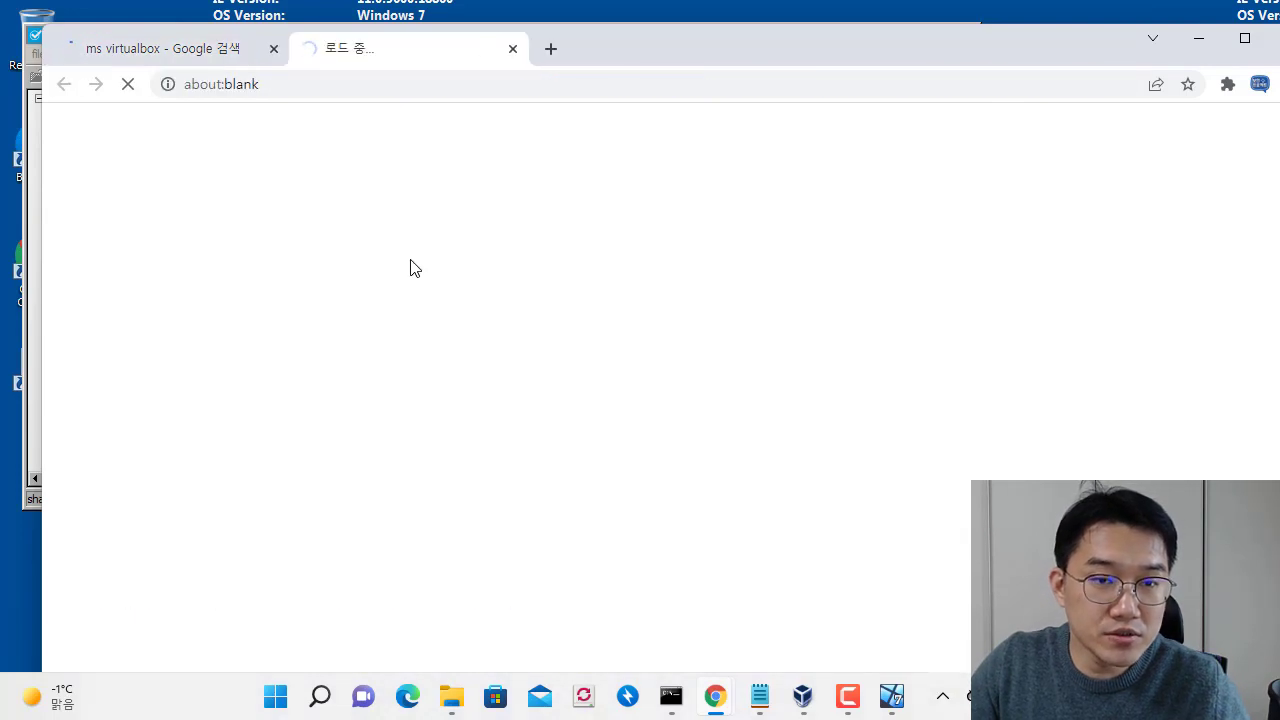
View the available virtual machine downloads without choosing one, and minimize the browser to return to the Windows 7 machine
scroll(420, 233, down, 6)
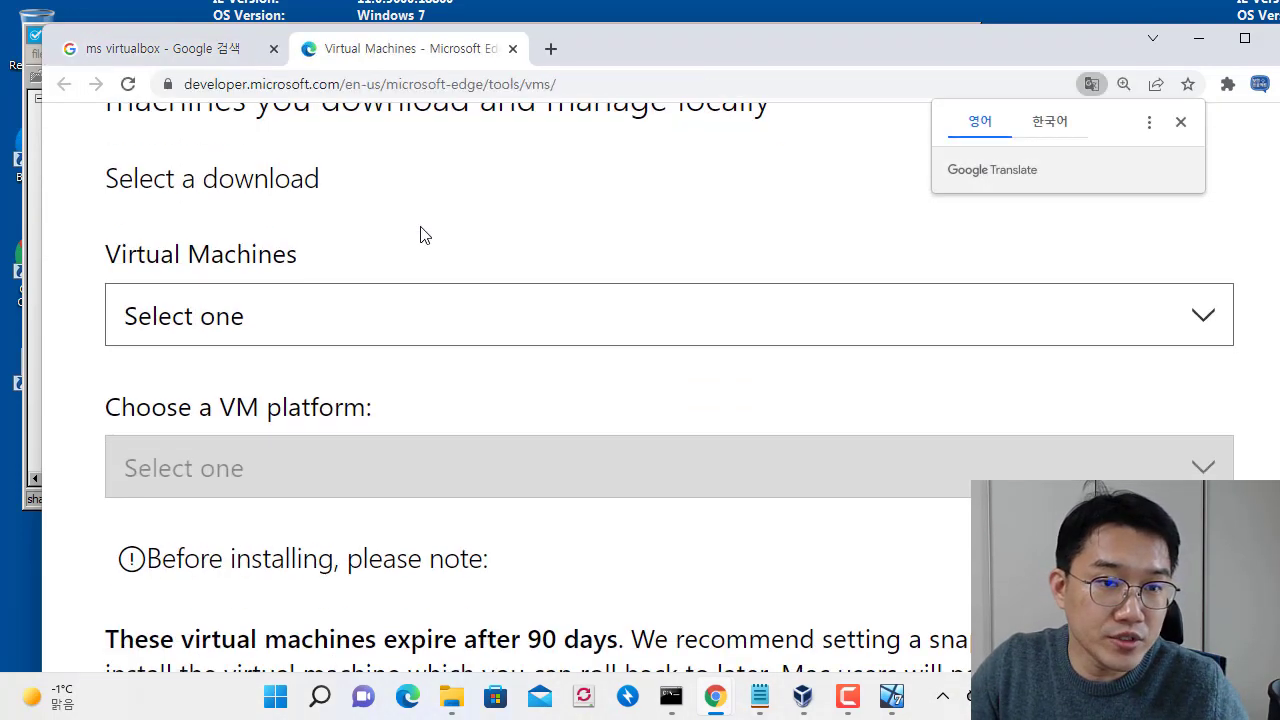
scroll(443, 289, up, 2)
click(405, 338)
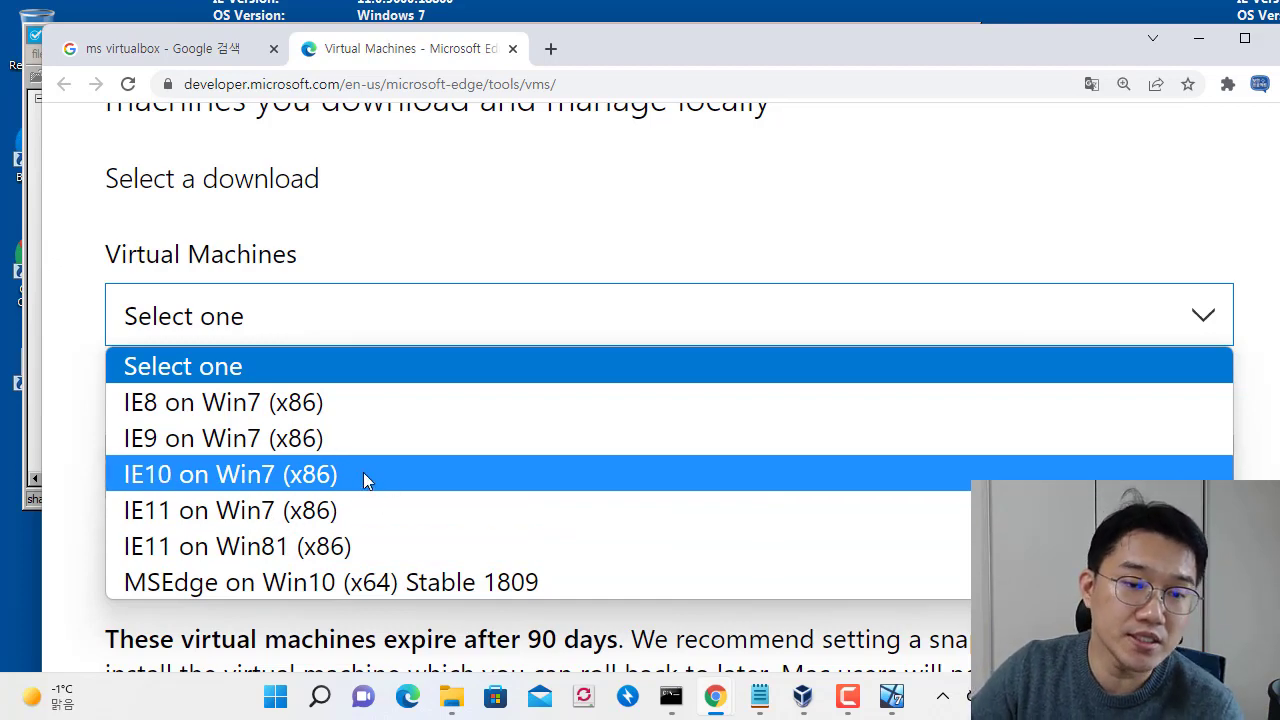
click(1017, 217)
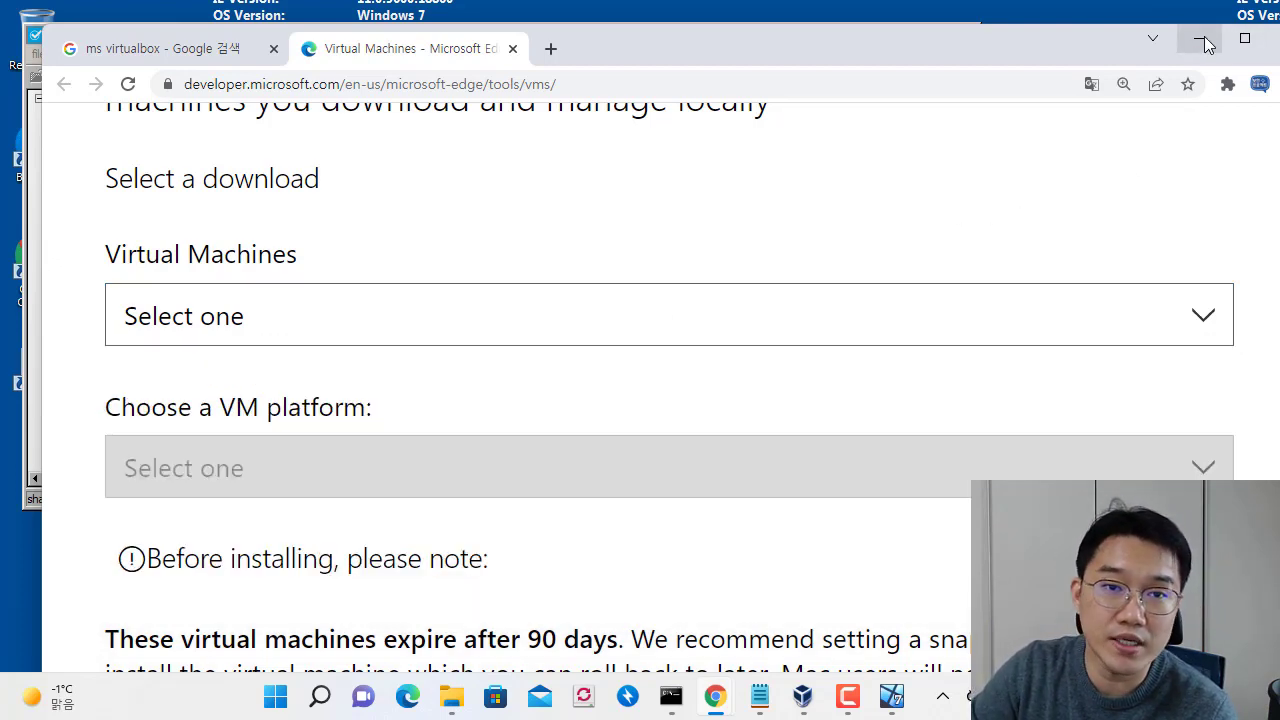
click(1182, 40)
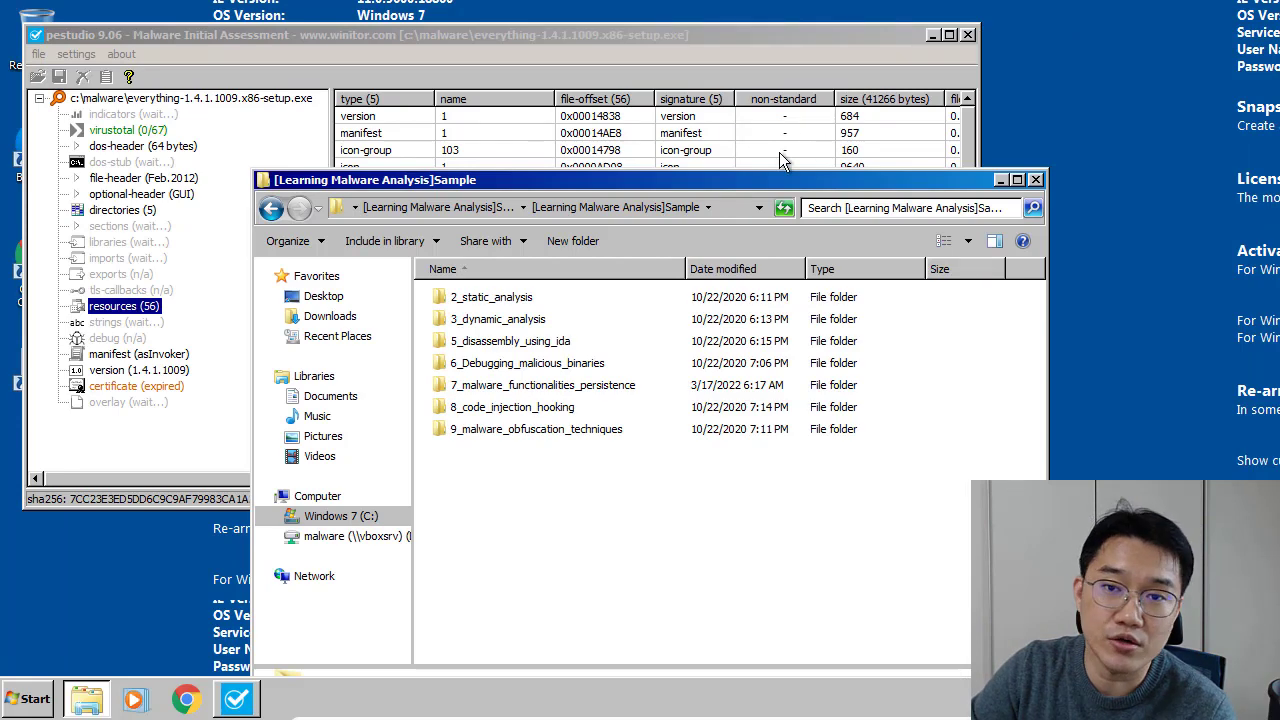
Open the SysinternalsSuite_old folder from C:\malware in a new Explorer window
drag(790, 190, 760, 120)
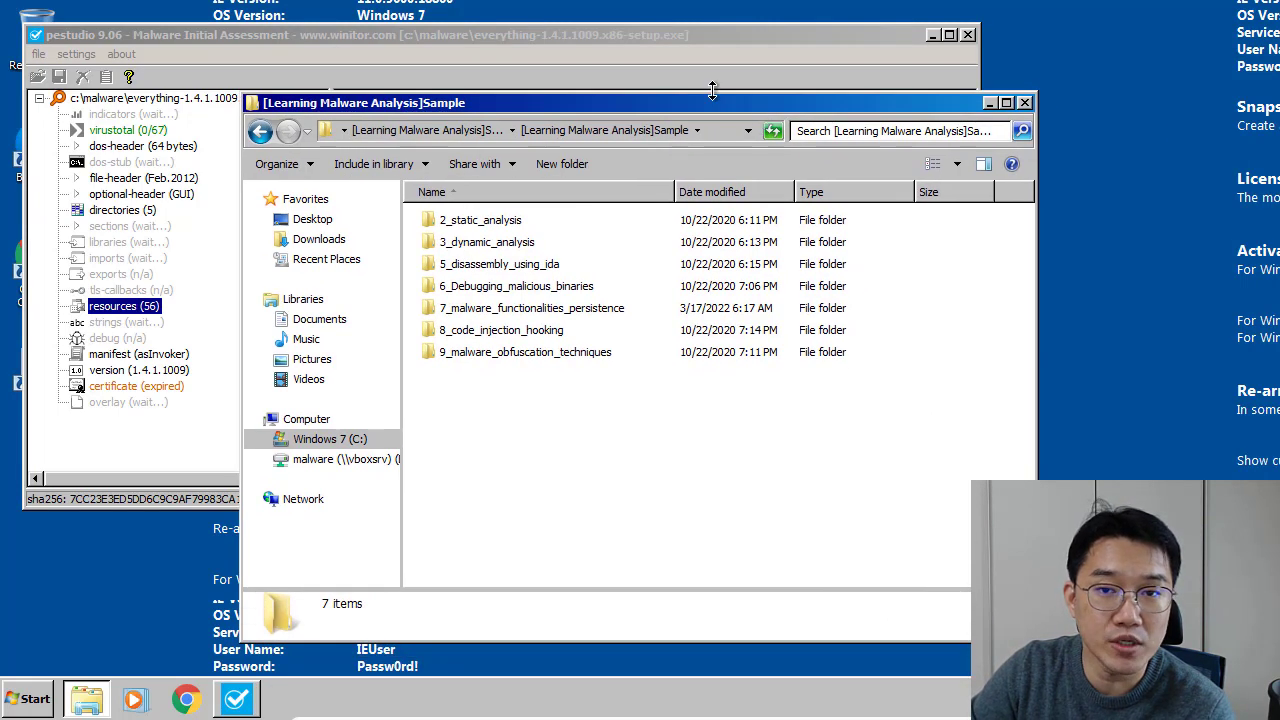
drag(684, 101, 662, 102)
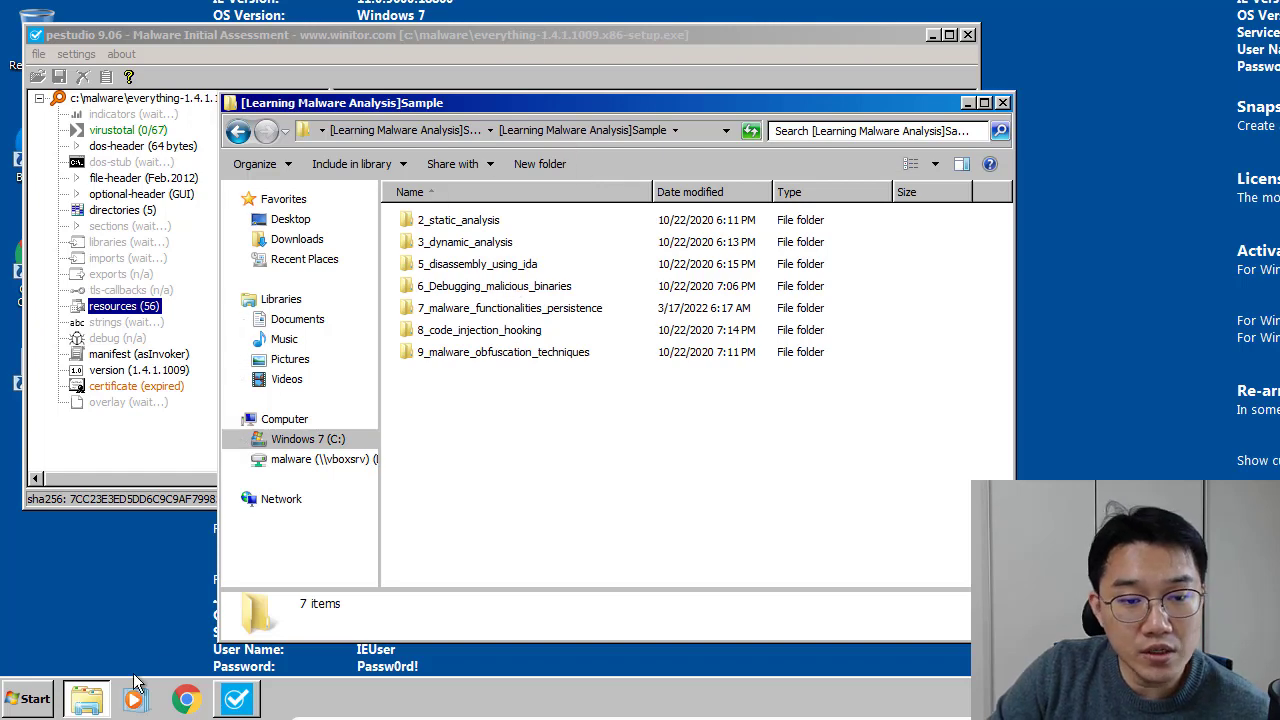
key(super+e)
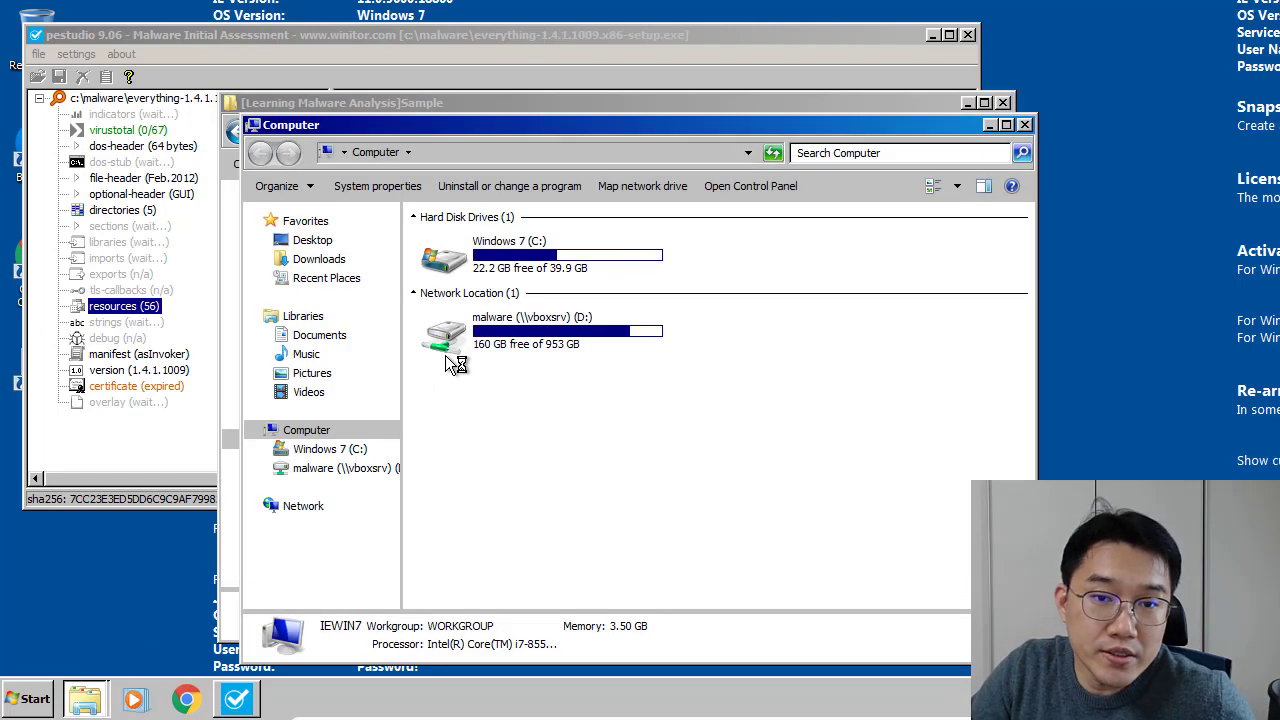
double_click(520, 262)
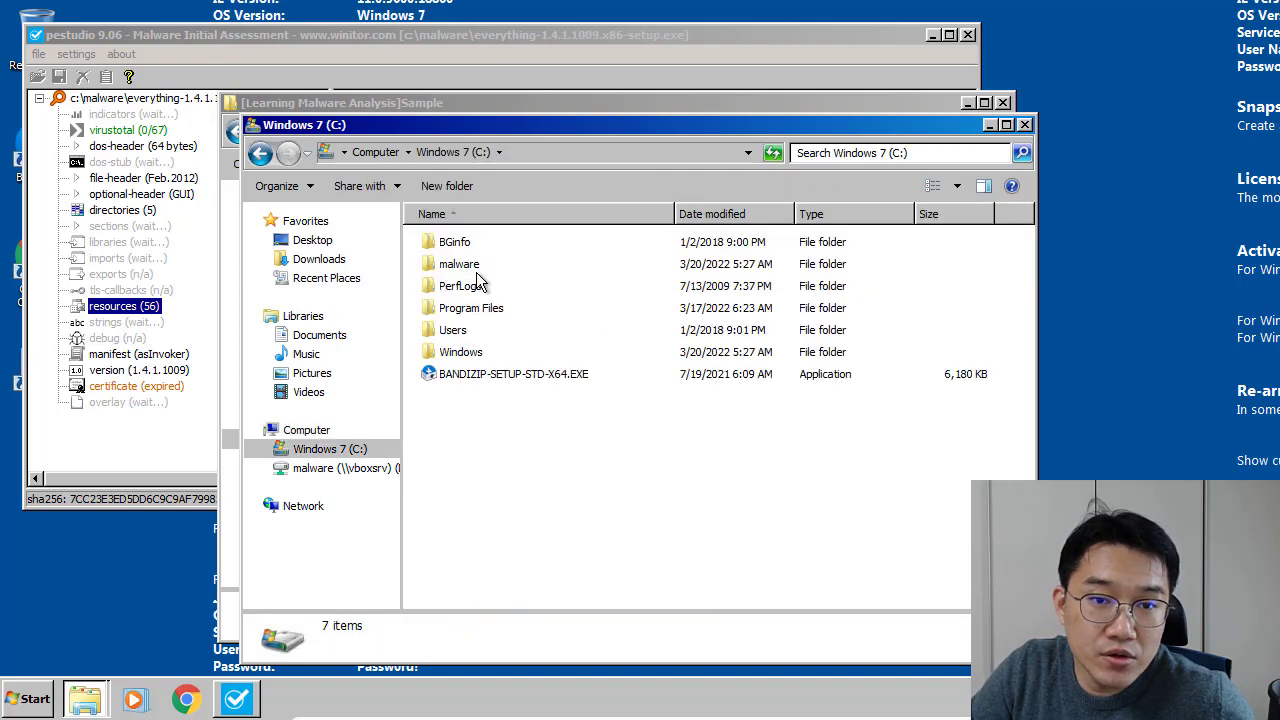
double_click(477, 272)
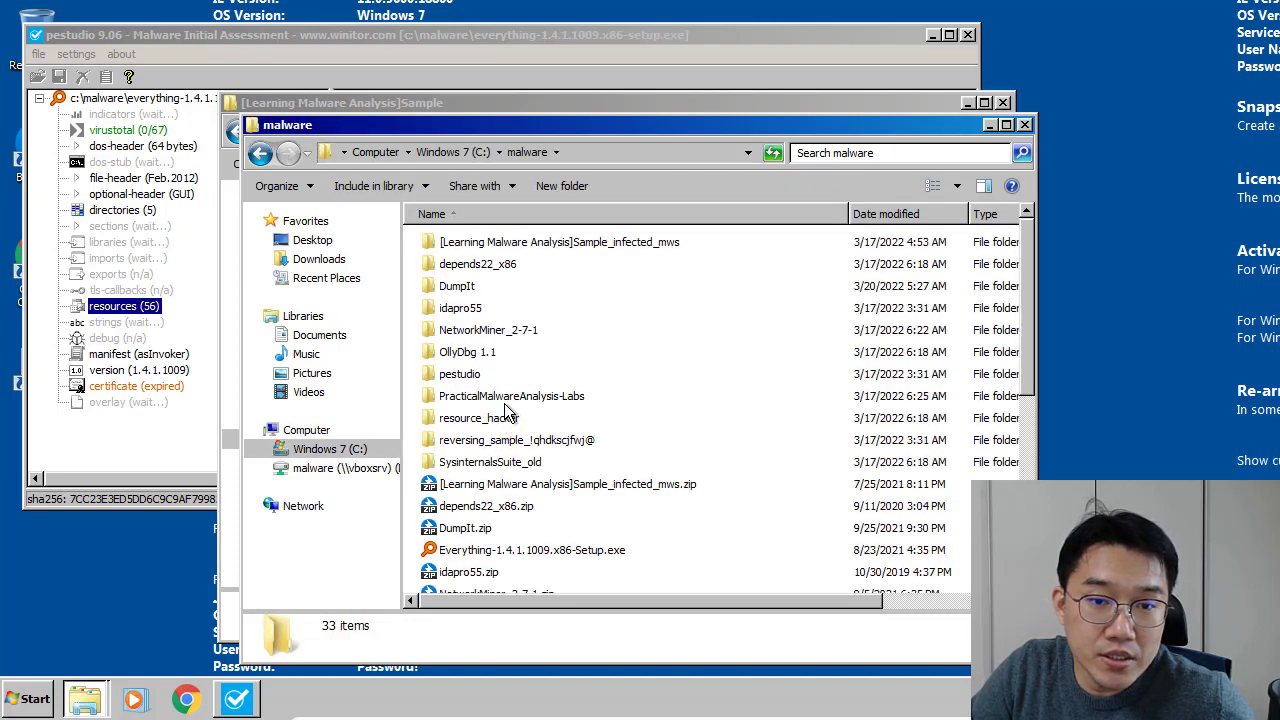
double_click(504, 466)
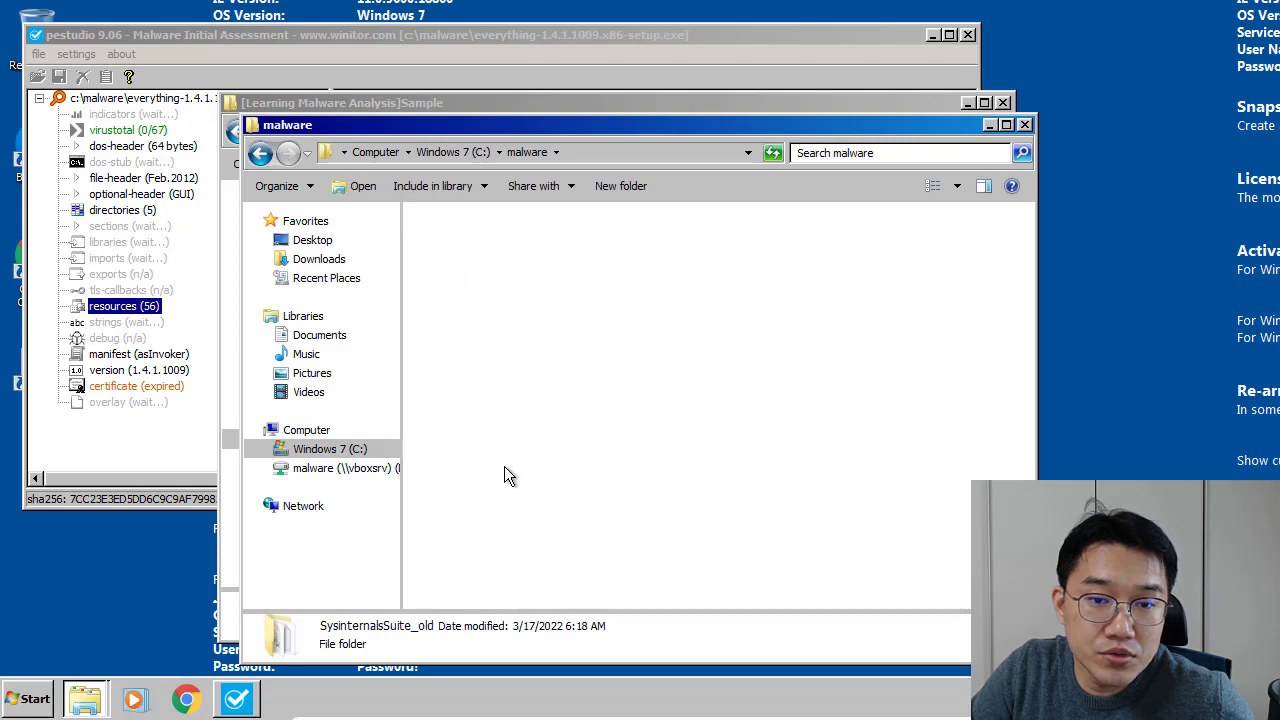
Find the process tools in the Sysinternals folder and launch Procmon.exe
scroll(506, 471, down, 3)
click(596, 431)
text(proc)
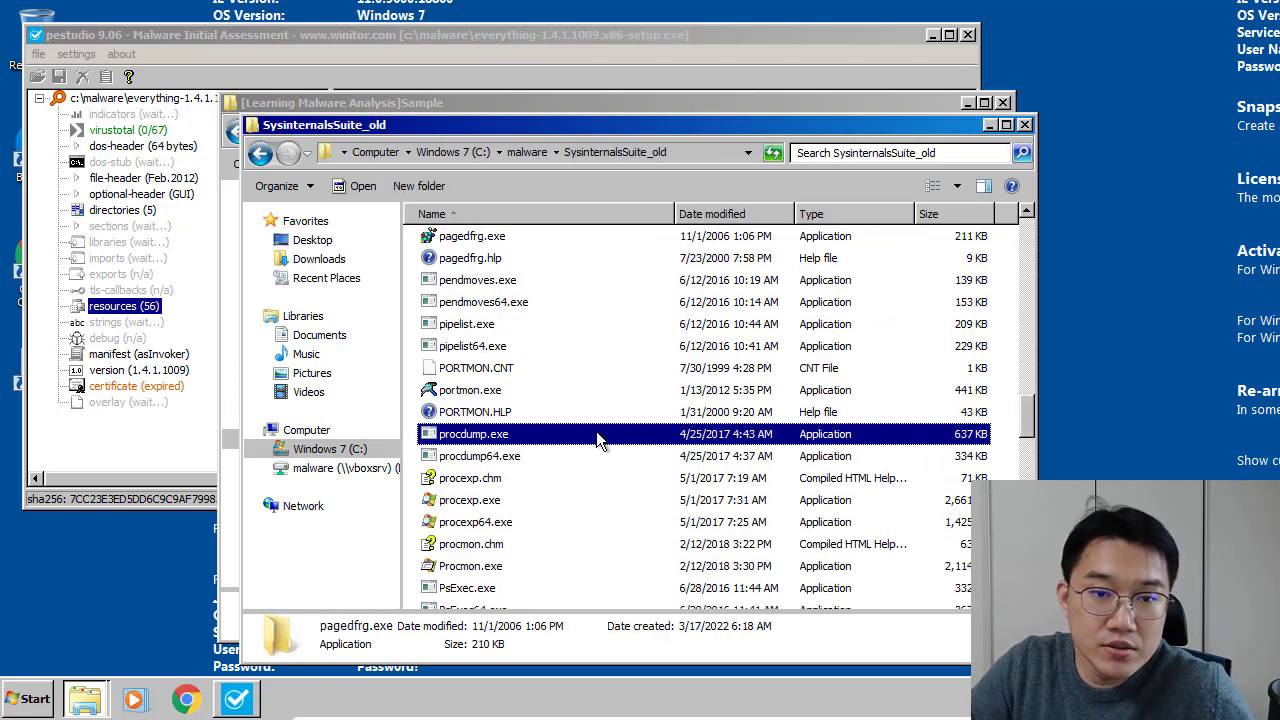
click(578, 500)
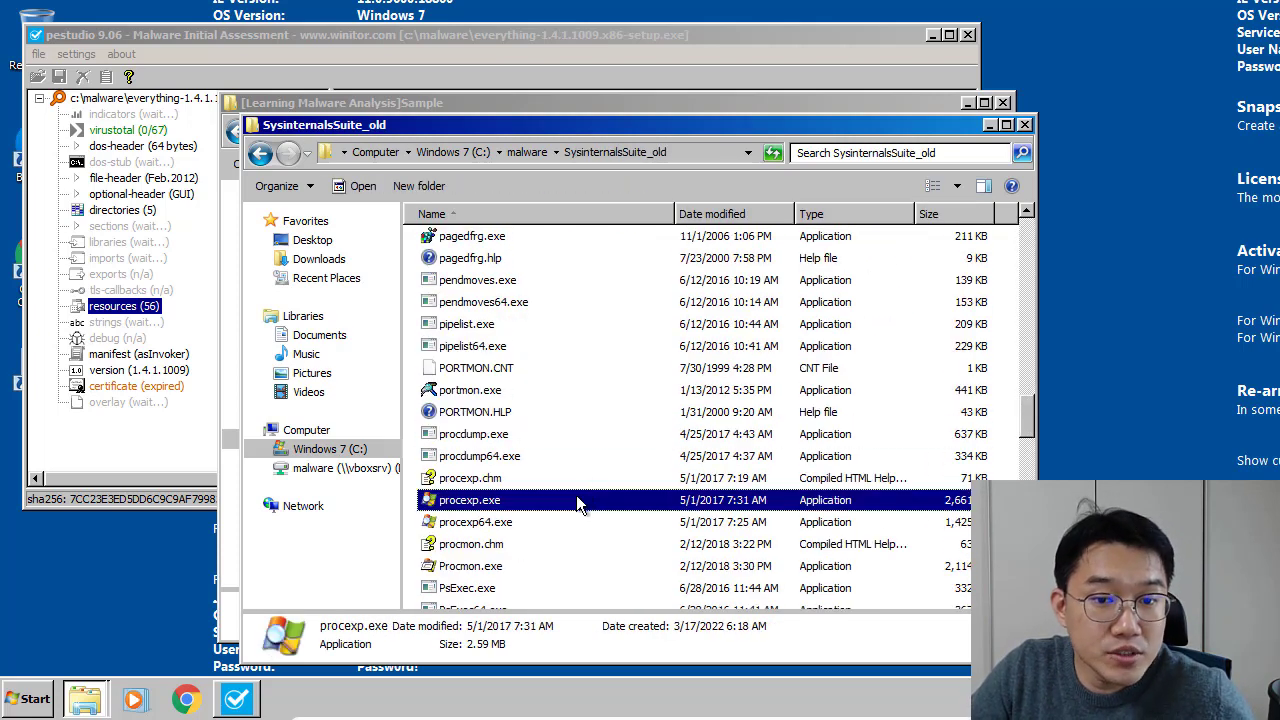
double_click(520, 566)
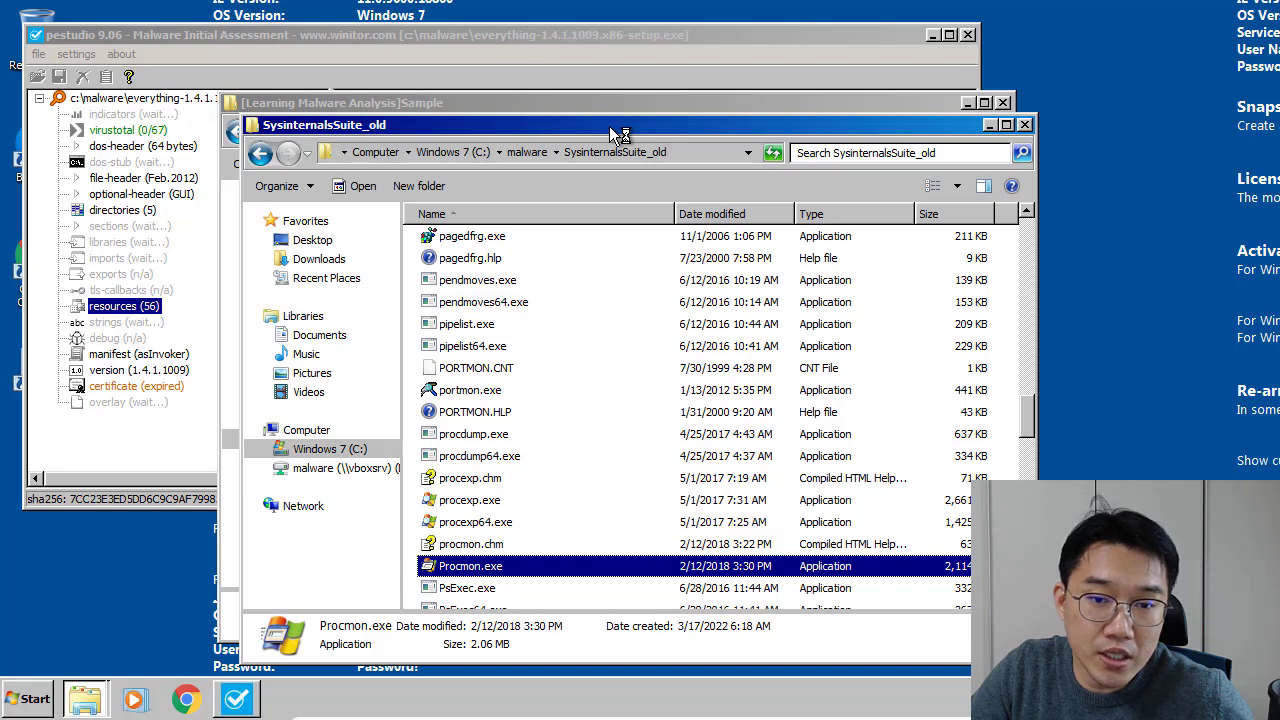
Launch procexp.exe from the Sysinternals folder and move the Process Explorer window beside Process Monitor
drag(609, 126, 831, 121)
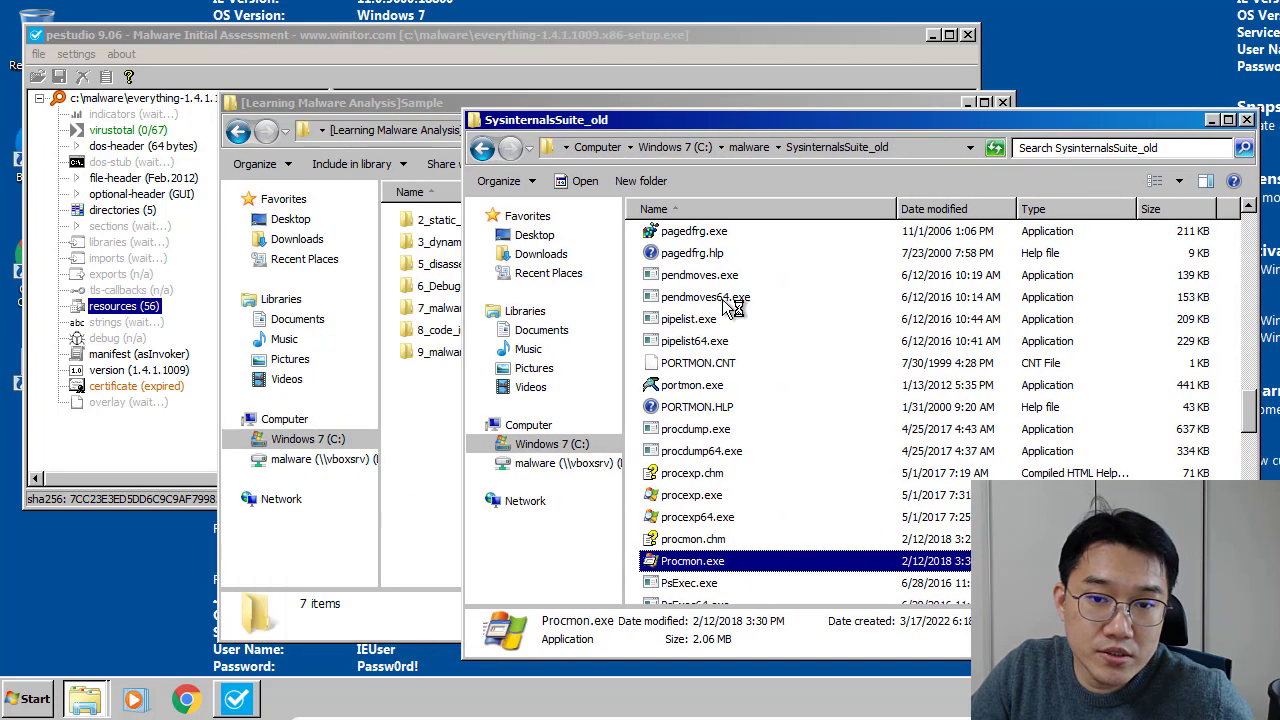
click(722, 497)
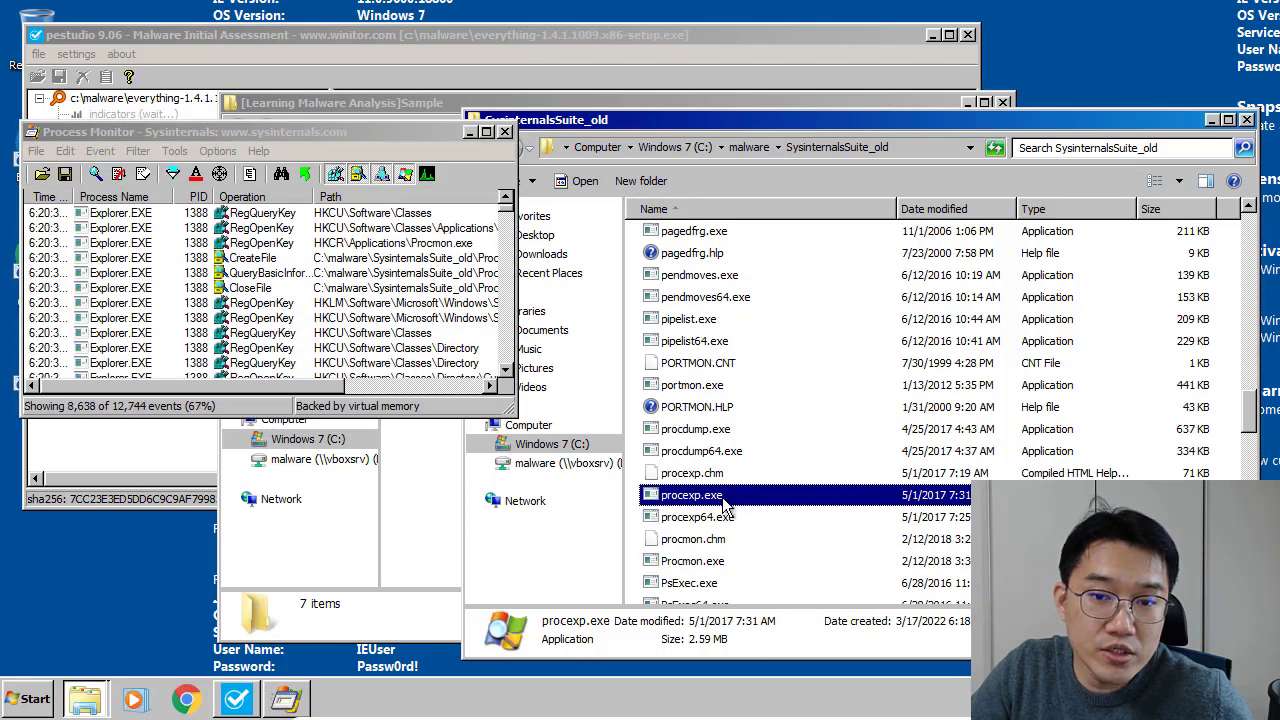
double_click(724, 498)
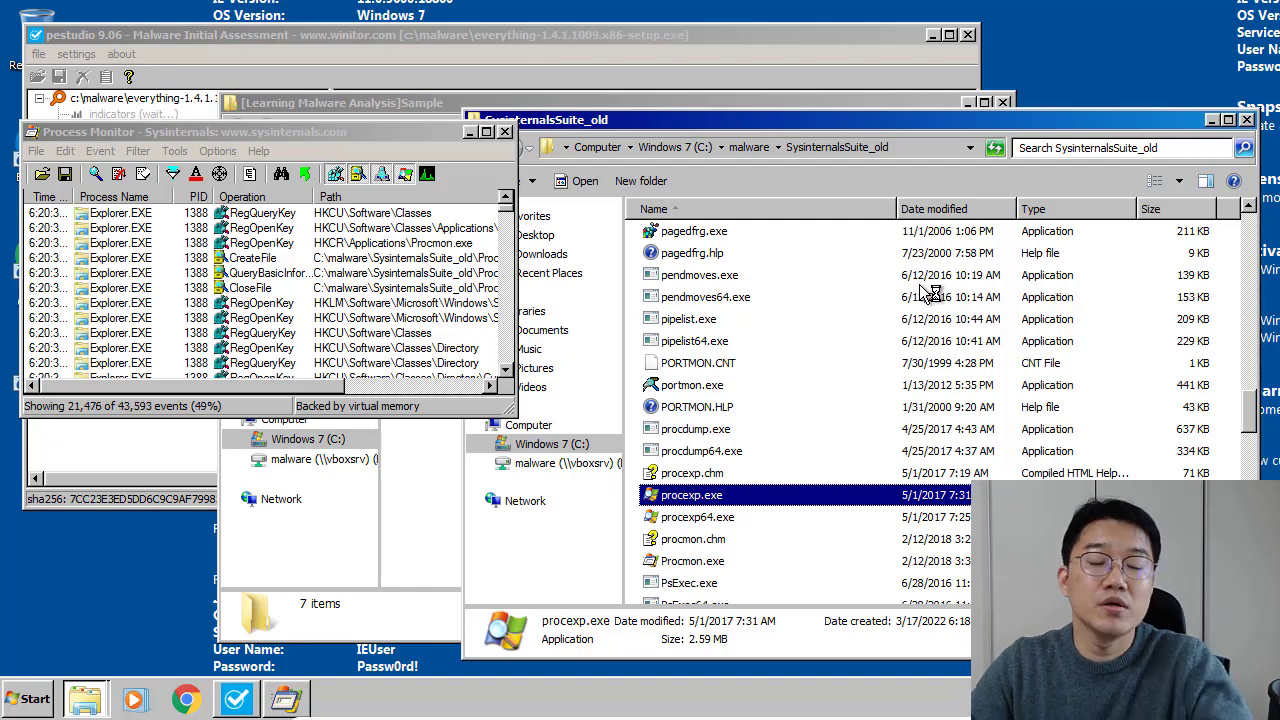
click(771, 466)
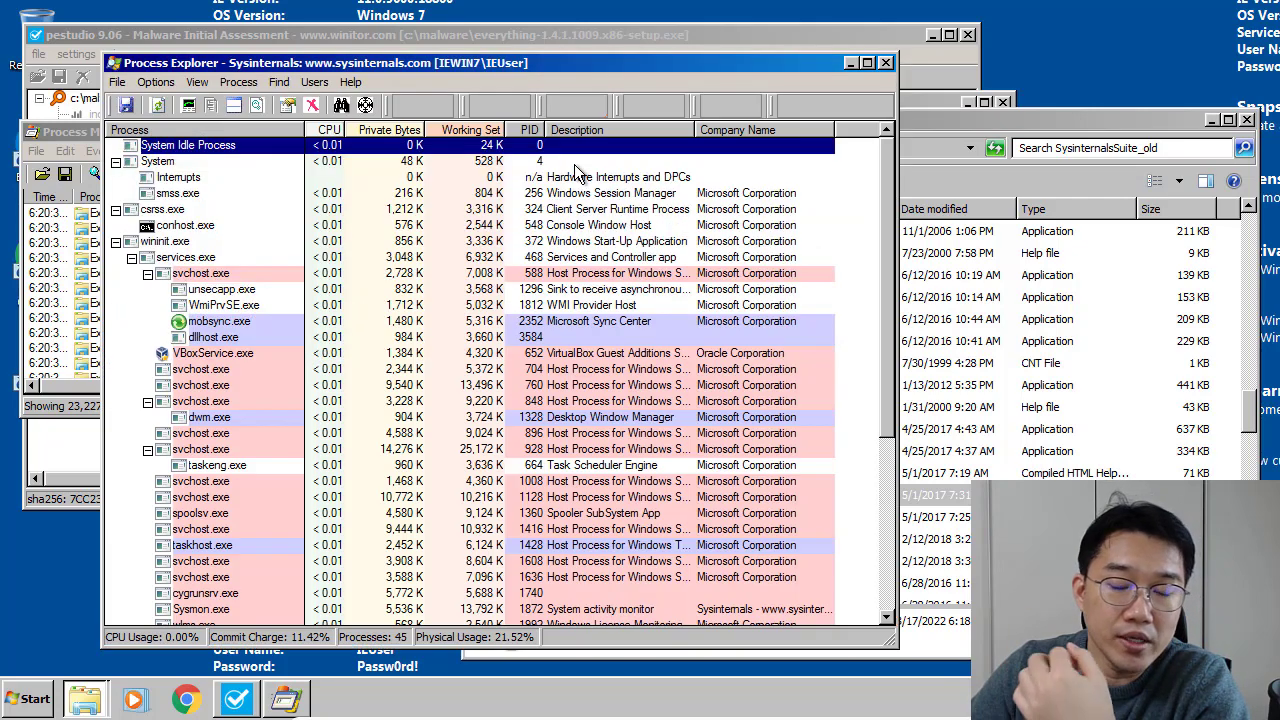
drag(540, 65, 963, 212)
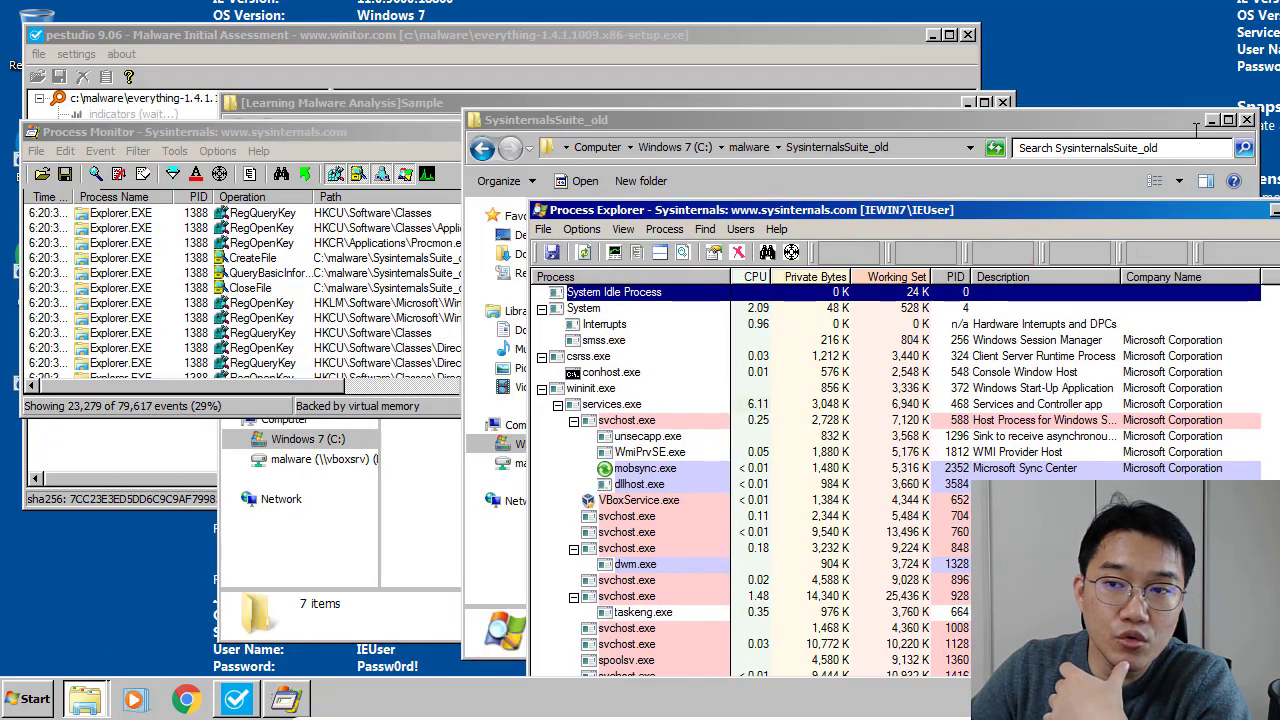
click(1215, 114)
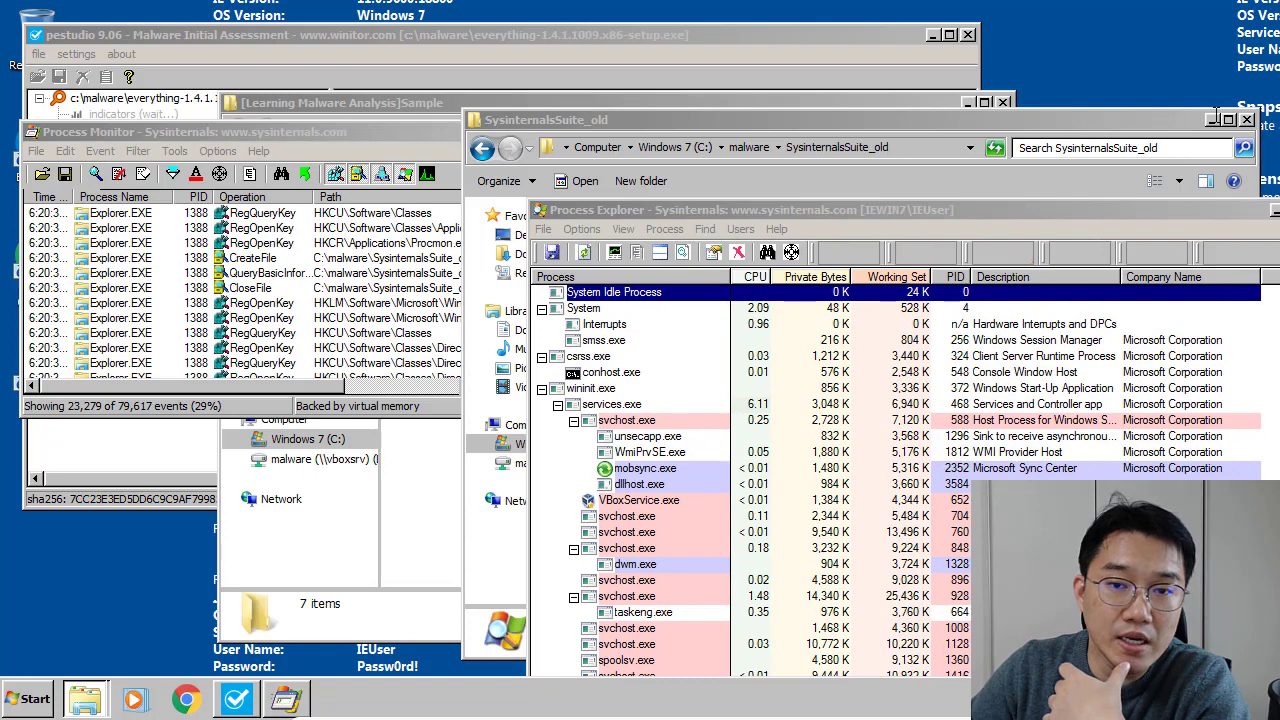
Close the Sysinternals folder and pestudio, and open the 7_malware_functionalities_persistence sample folder
key(alt+F4)
click(760, 107)
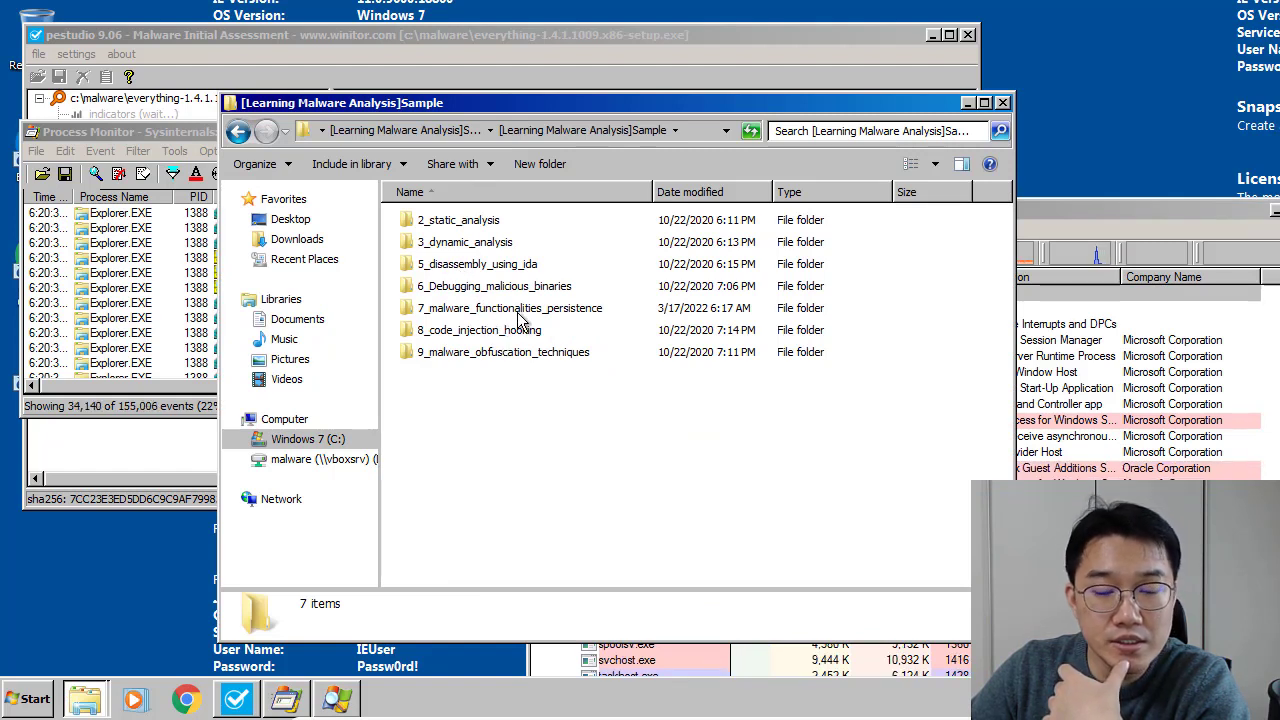
double_click(518, 310)
click(522, 312)
click(563, 392)
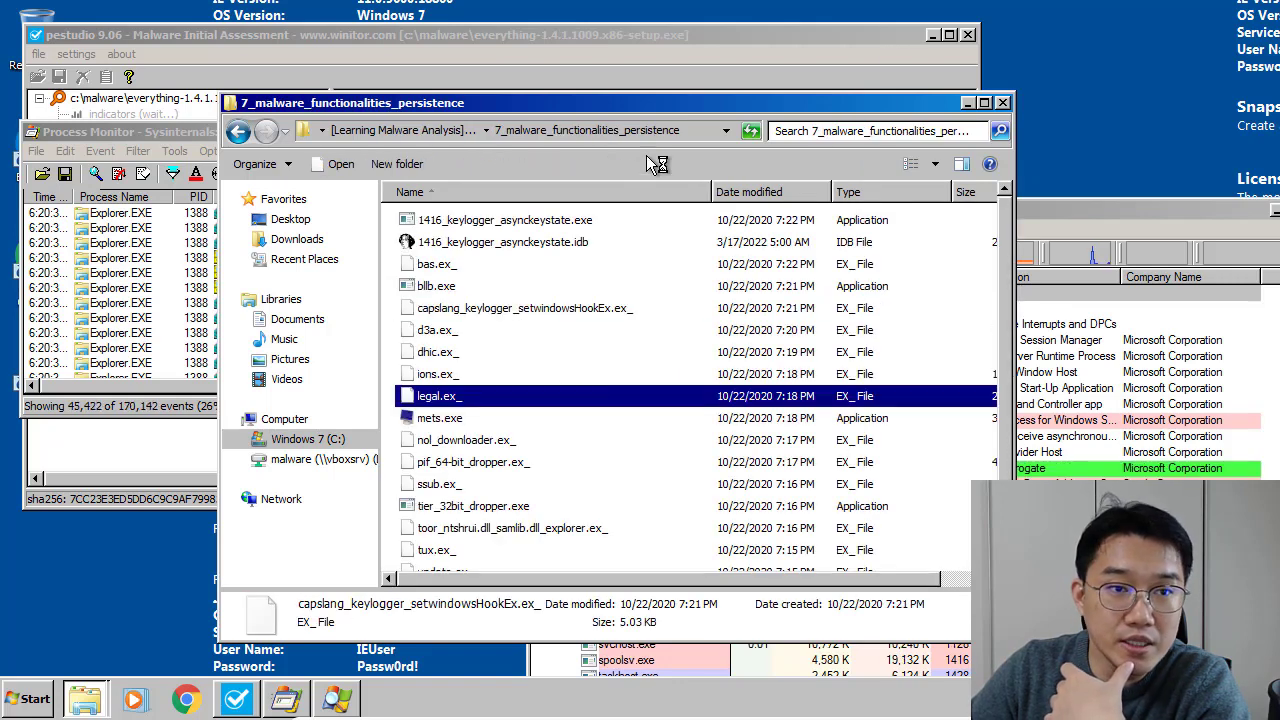
click(967, 34)
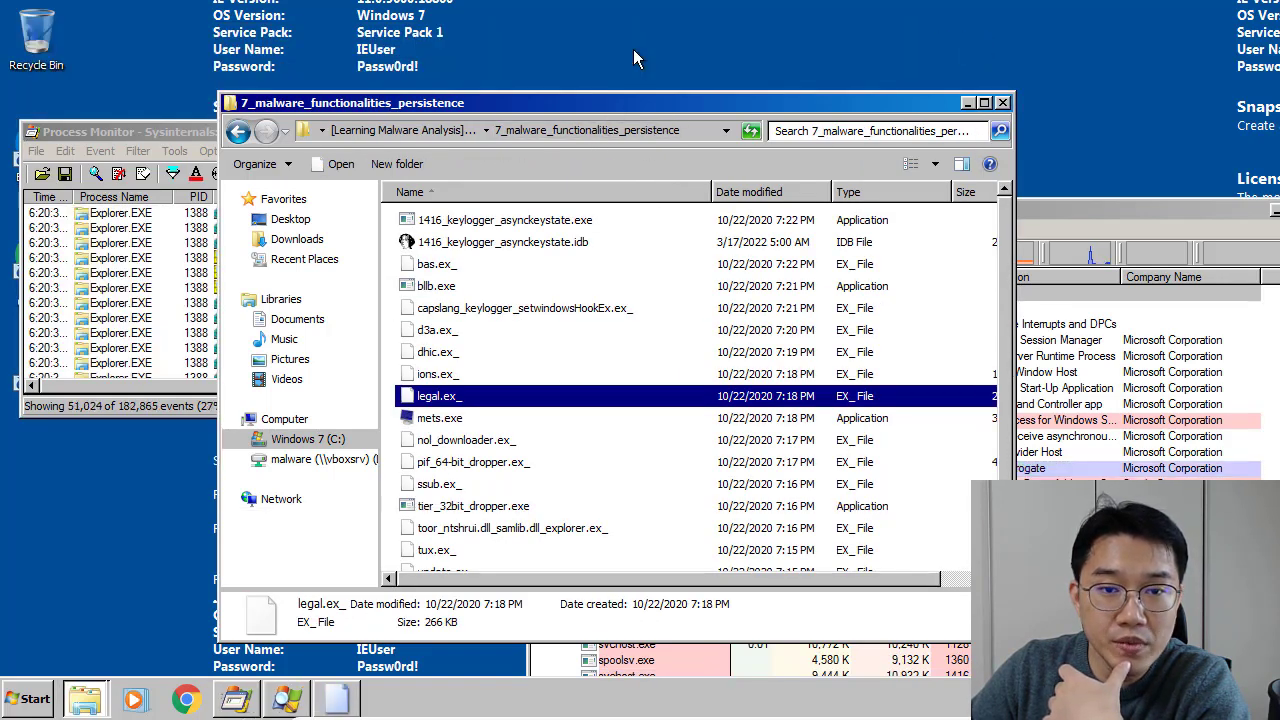
Select the bllb.exe sample and clear the captured events in Process Monitor
click(586, 296)
click(543, 207)
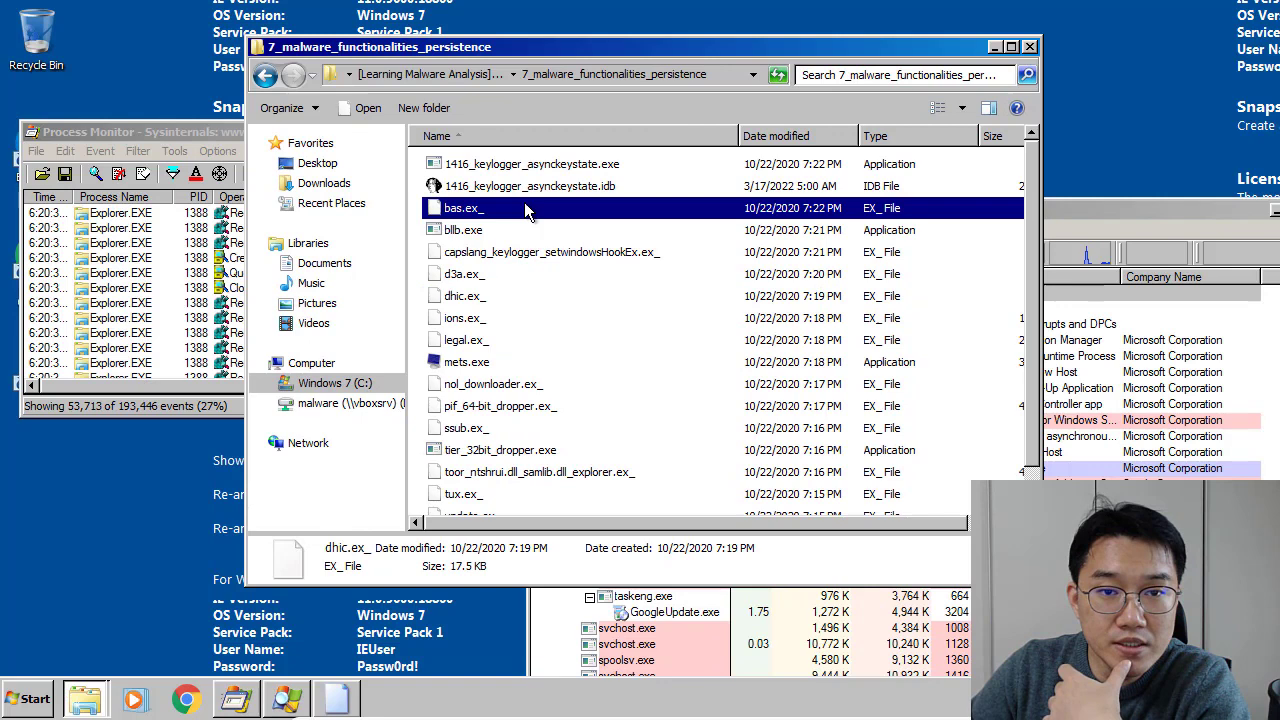
click(482, 230)
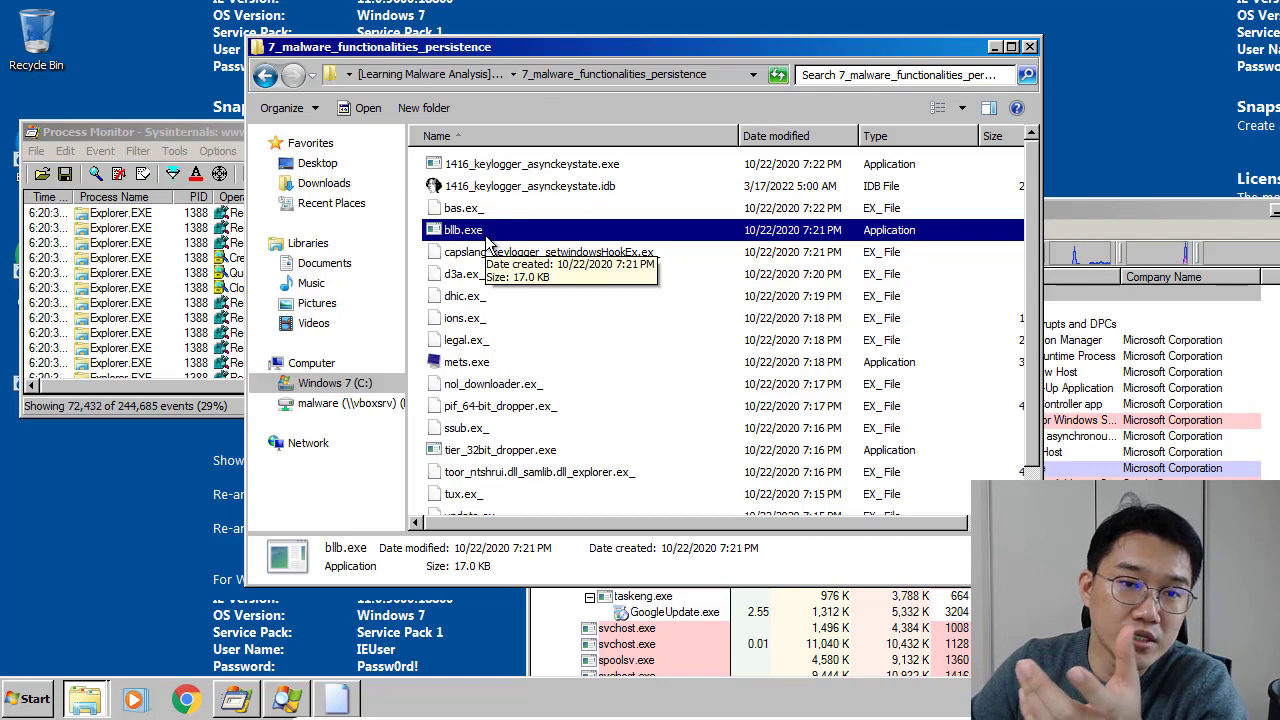
click(190, 172)
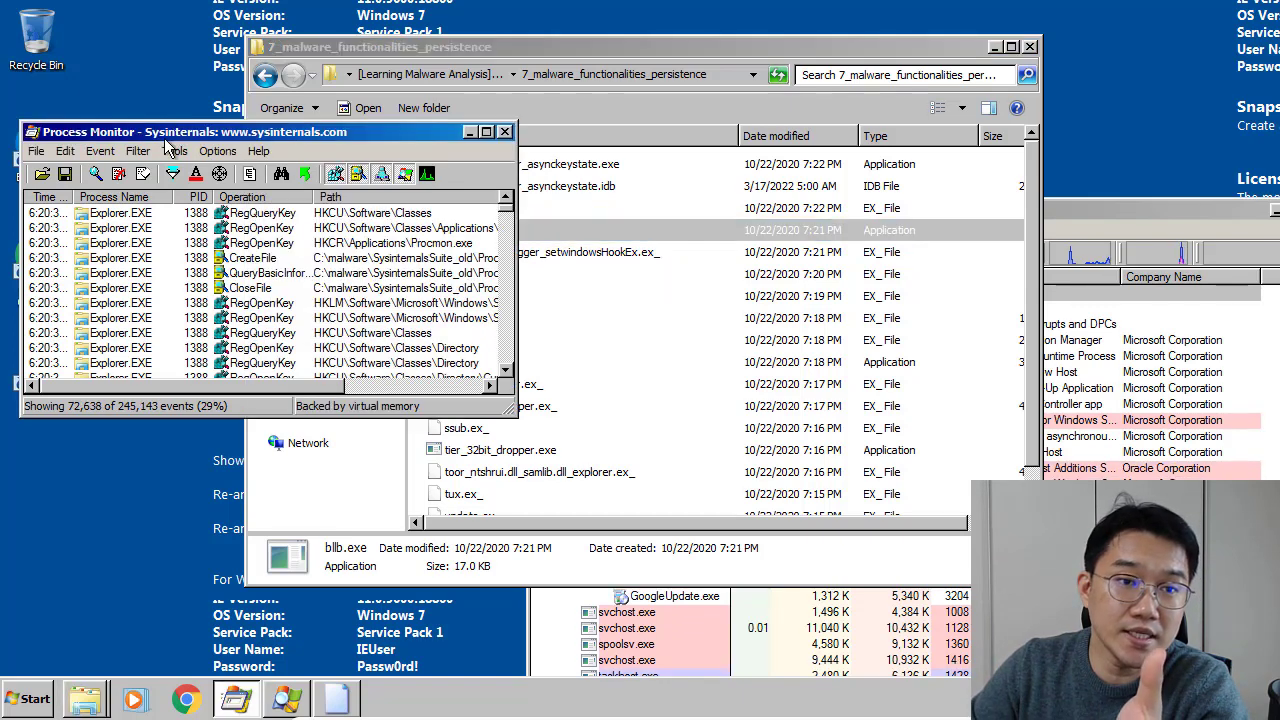
click(143, 173)
Run the bllb.exe sample as administrator from the persistence folder
click(630, 276)
double_click(548, 231)
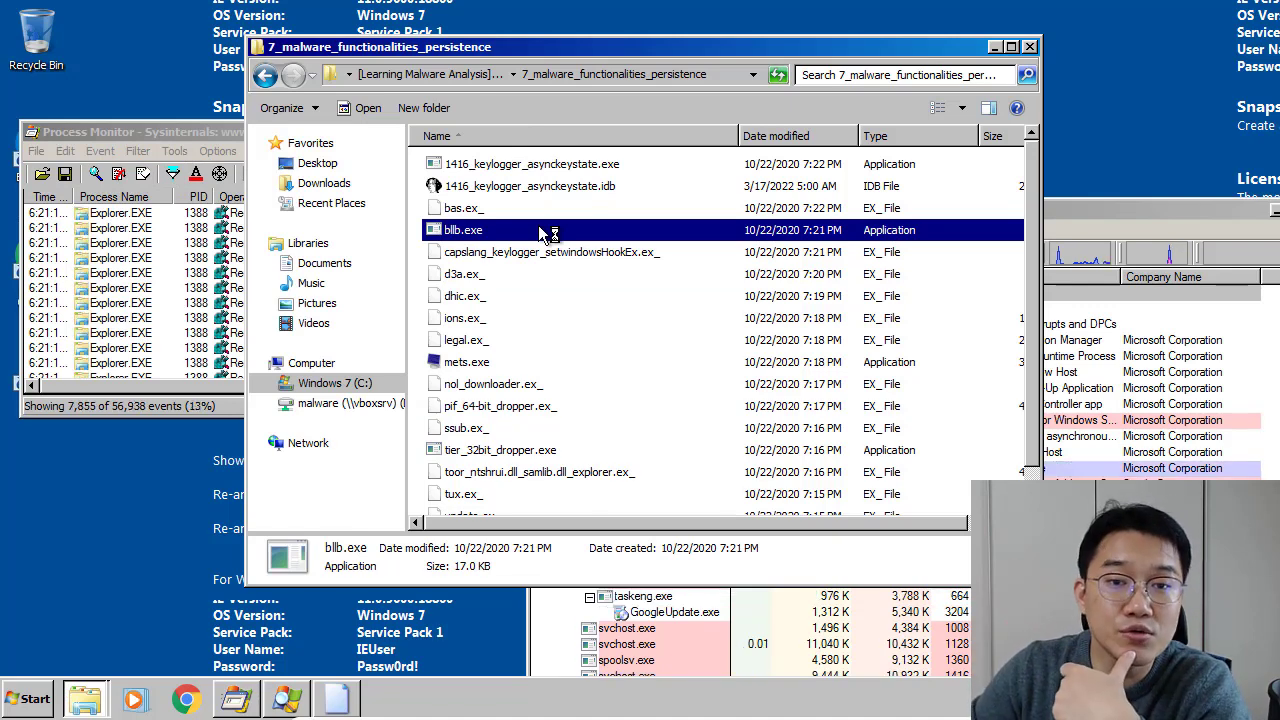
right_click(540, 231)
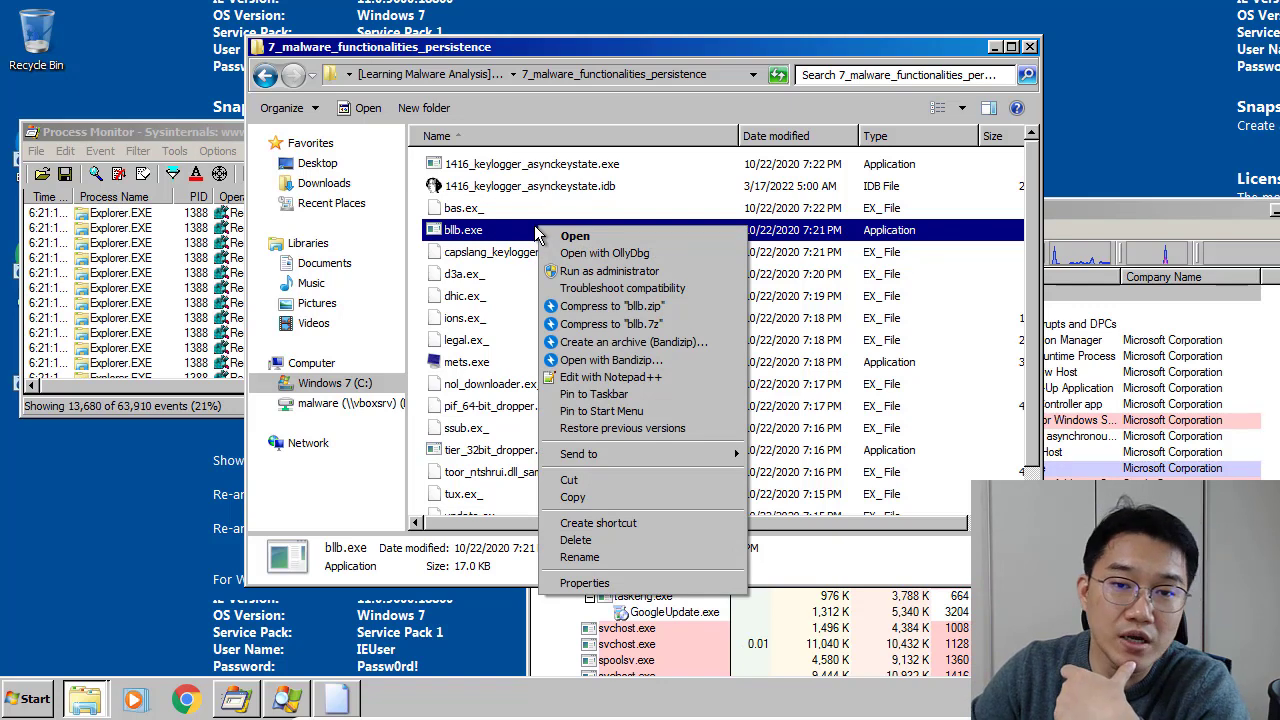
click(592, 272)
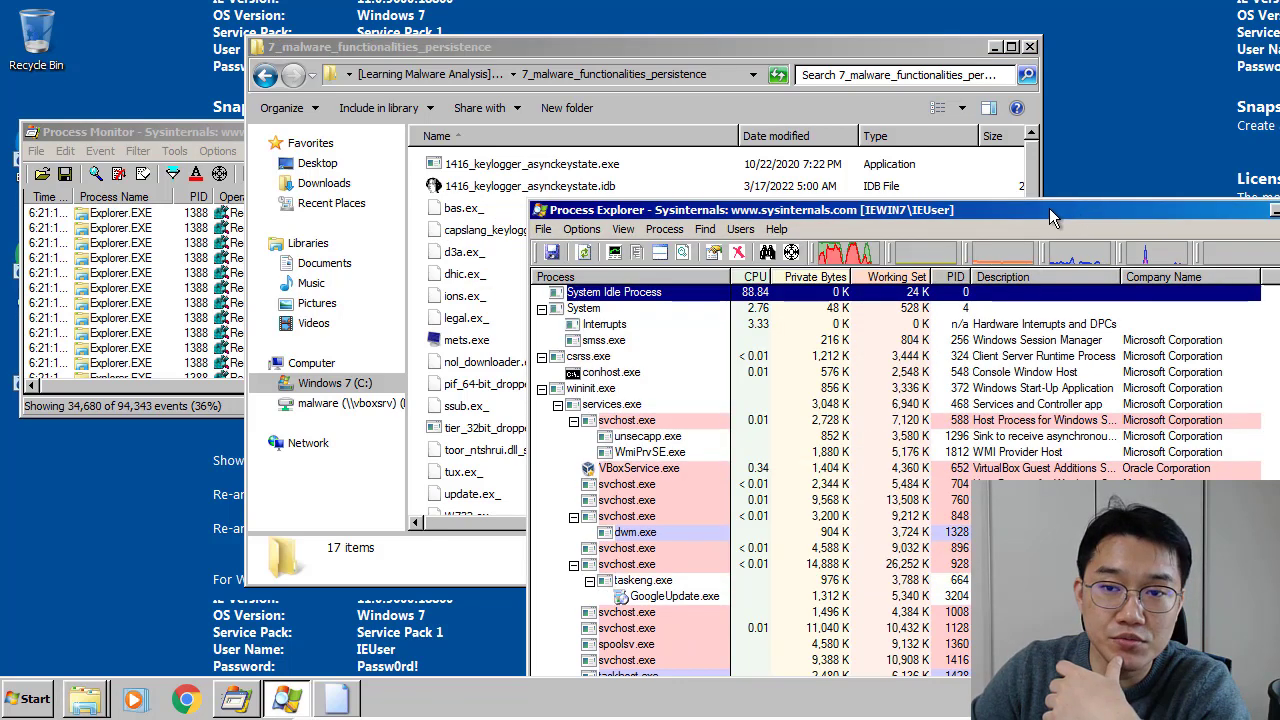
Move the Process Explorer window up and select the Abcdef Hijklmno Qrs.exe process at the end of its list
drag(1049, 208, 975, 30)
scroll(730, 315, down, 6)
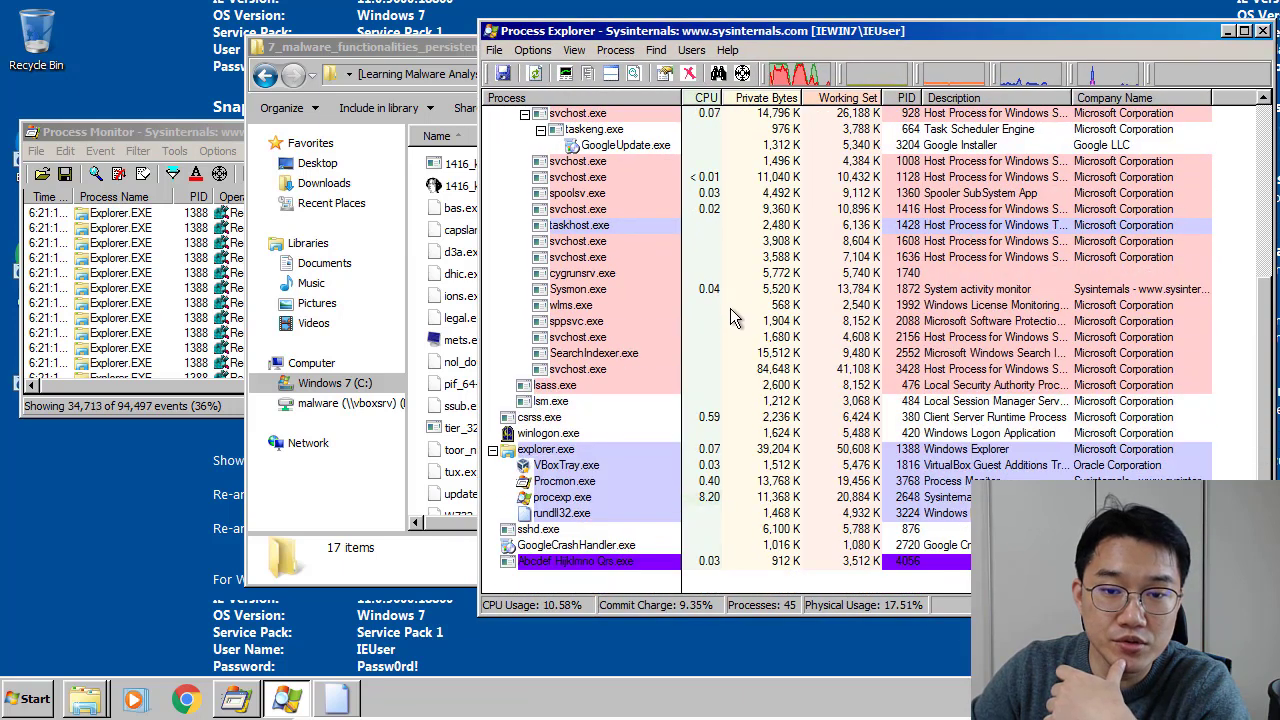
click(583, 567)
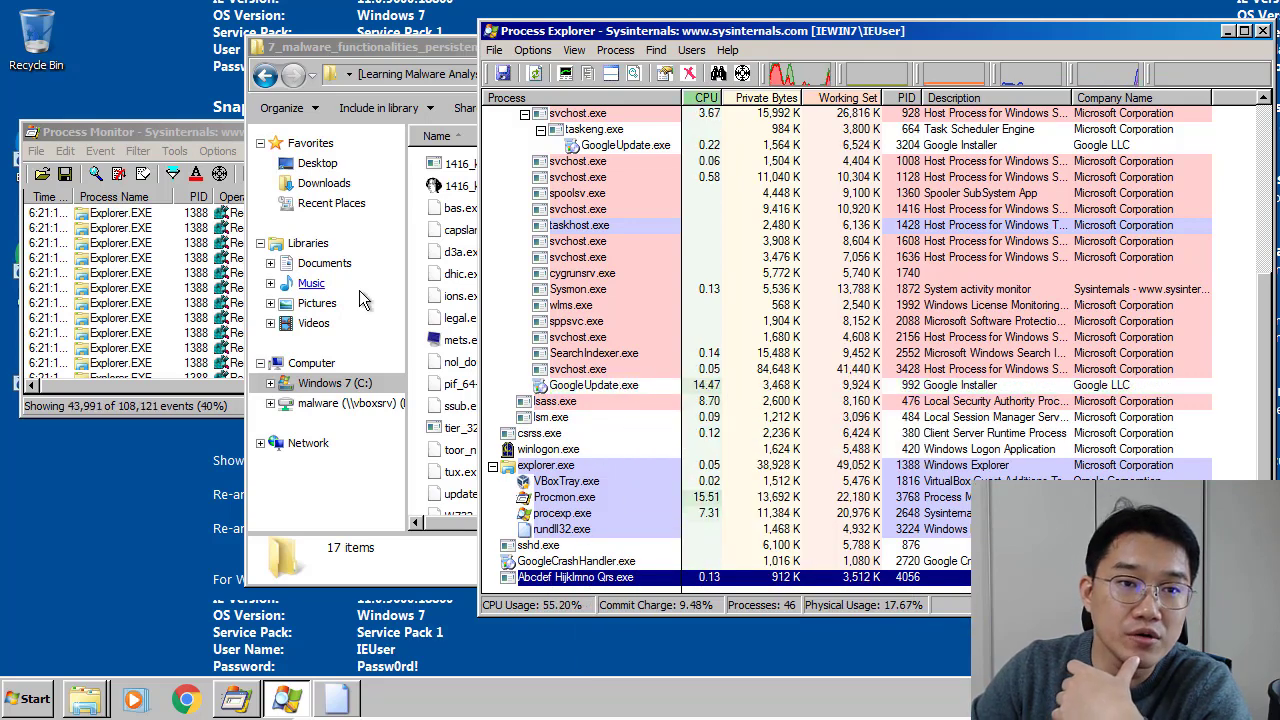
Bring Process Monitor to the front, reposition its window and open the Process Tree
drag(205, 139, 197, 105)
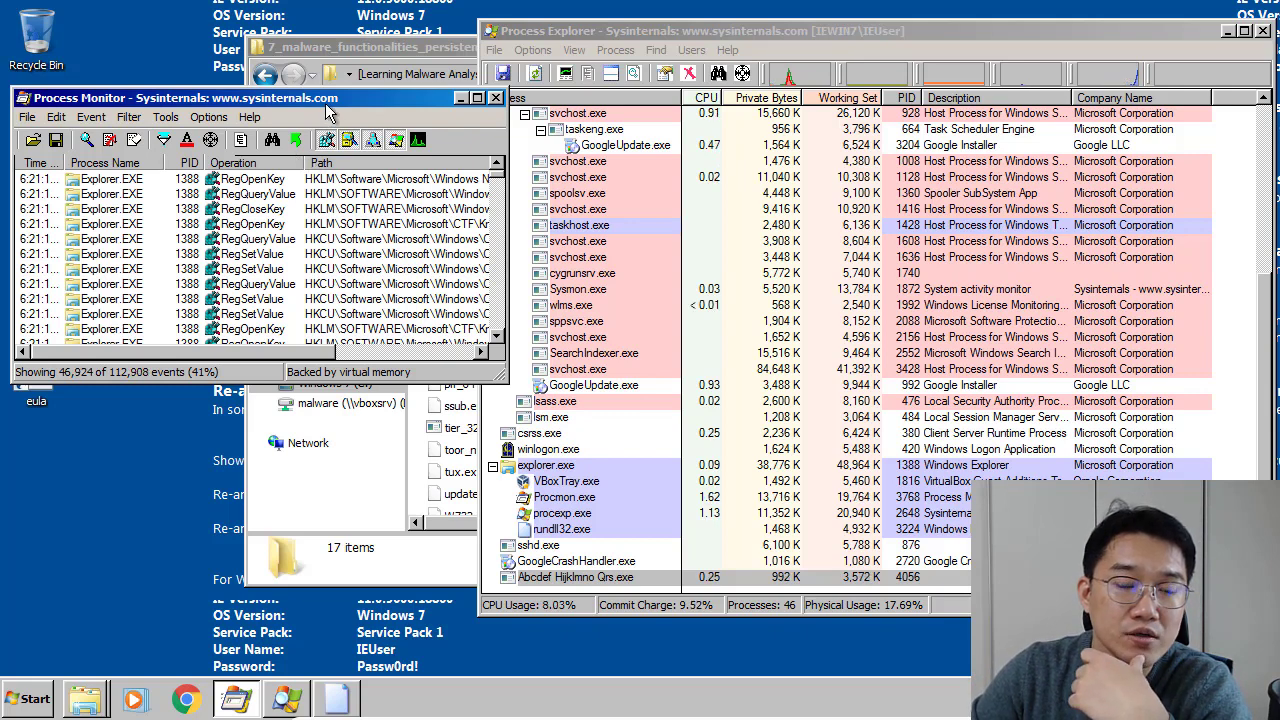
drag(334, 103, 343, 87)
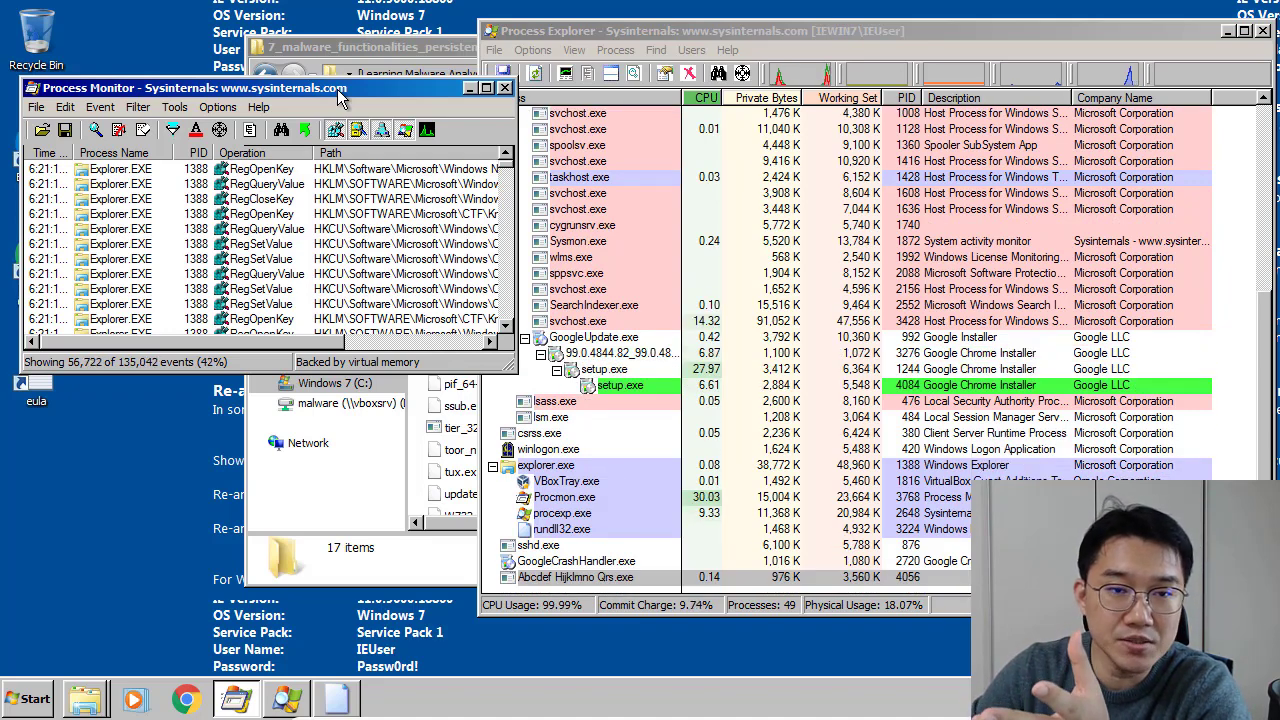
drag(340, 93, 307, 74)
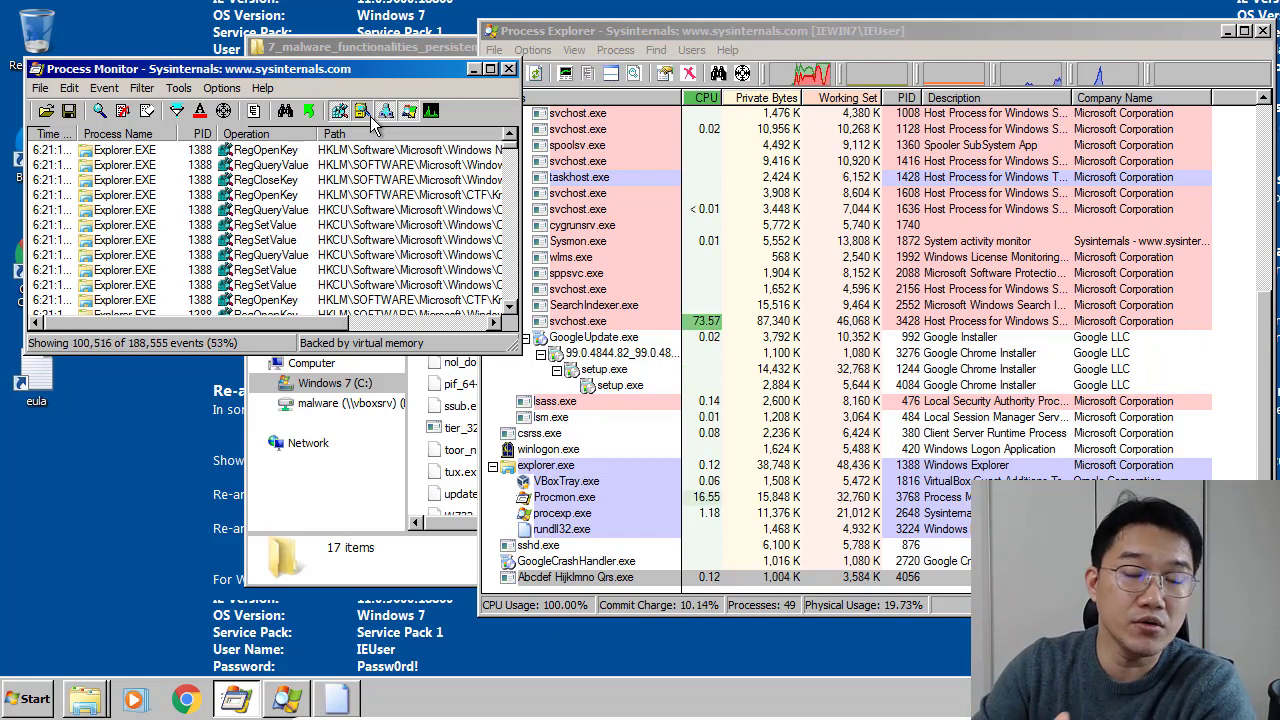
click(195, 88)
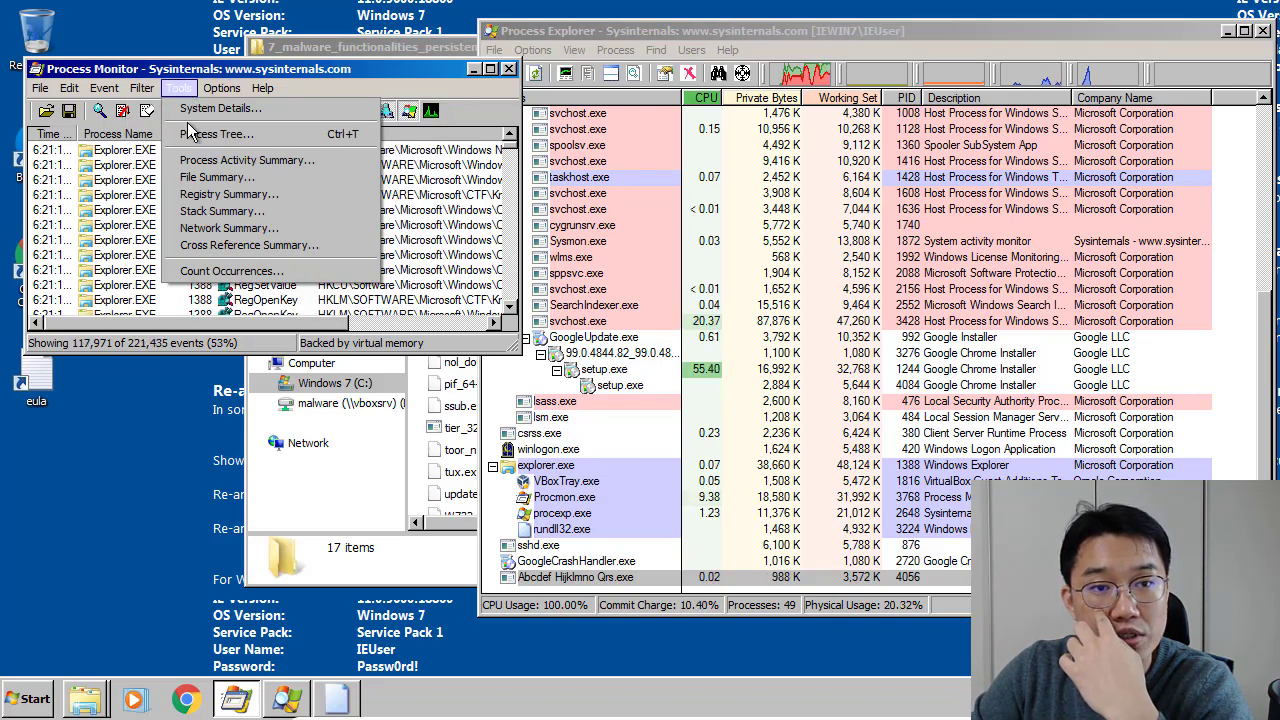
click(192, 134)
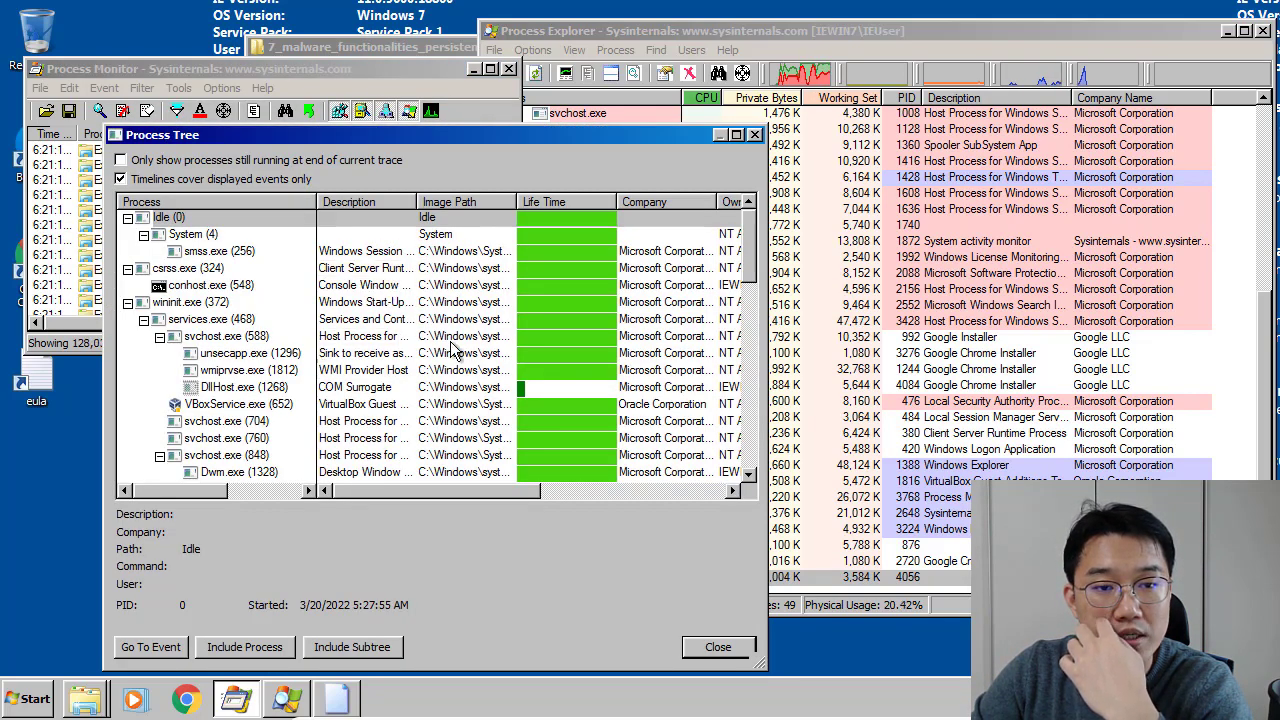
Find bllb.exe under Explorer.EXE in the Process Tree and check the details of its child processes
drag(748, 265, 750, 450)
click(226, 390)
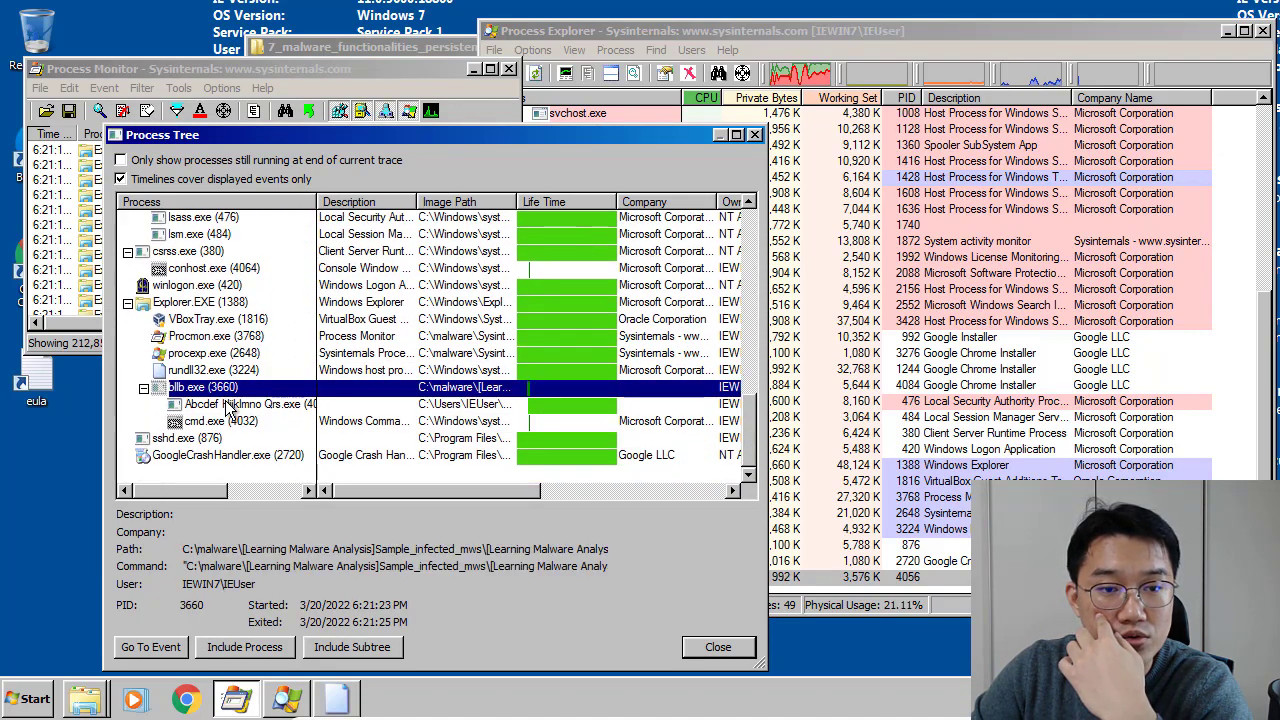
click(228, 404)
click(228, 421)
click(228, 404)
click(210, 387)
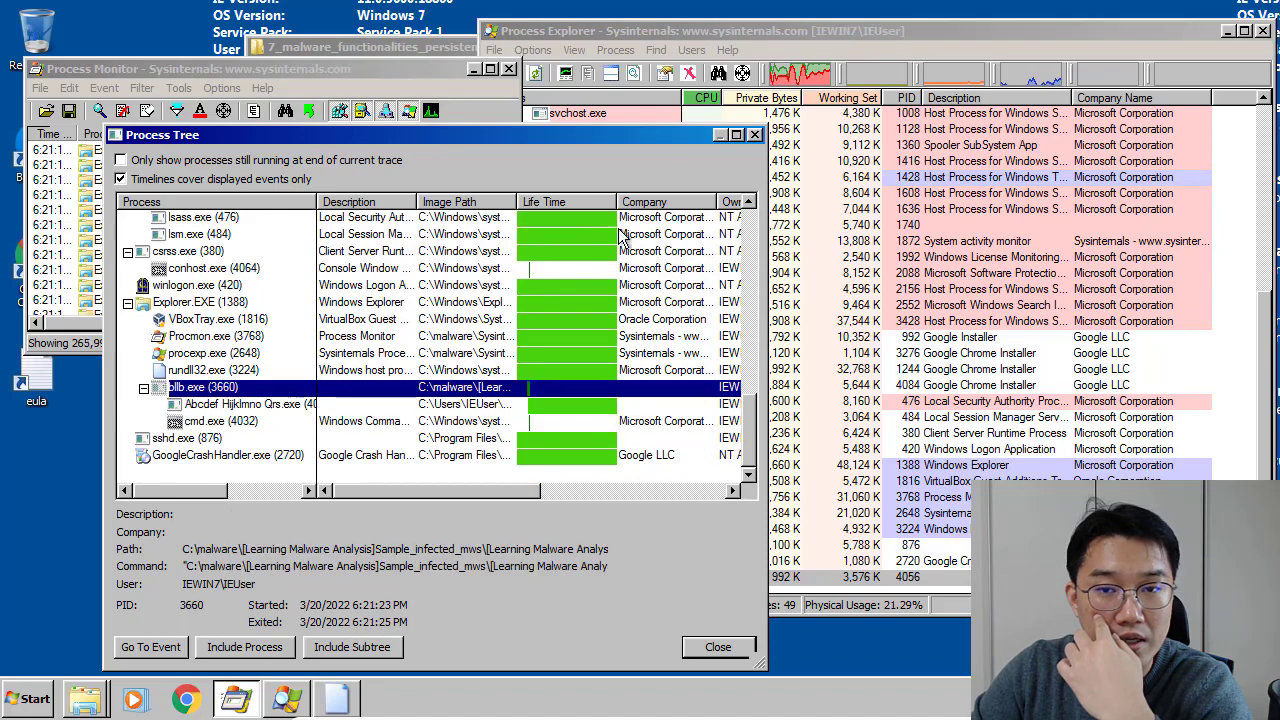
Maximize the Process Tree, widen the Command column and select cmd.exe to read its full command line
click(736, 136)
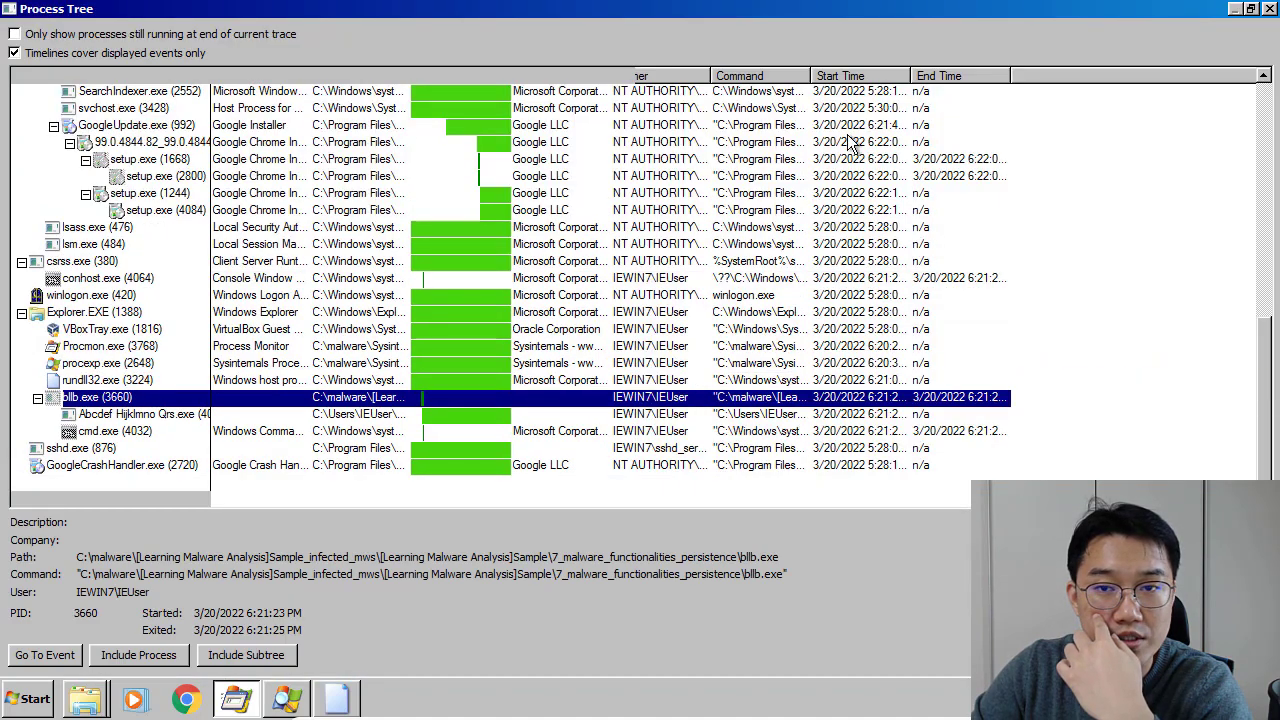
drag(812, 76, 1118, 76)
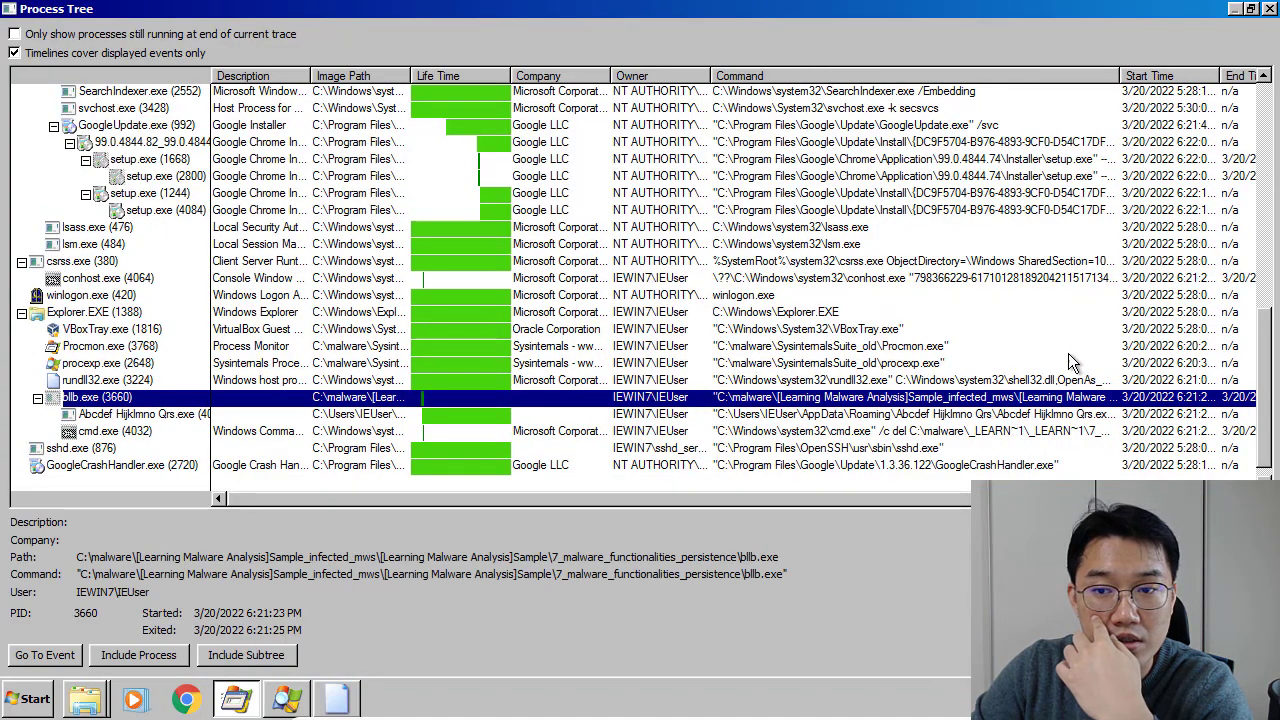
click(1035, 436)
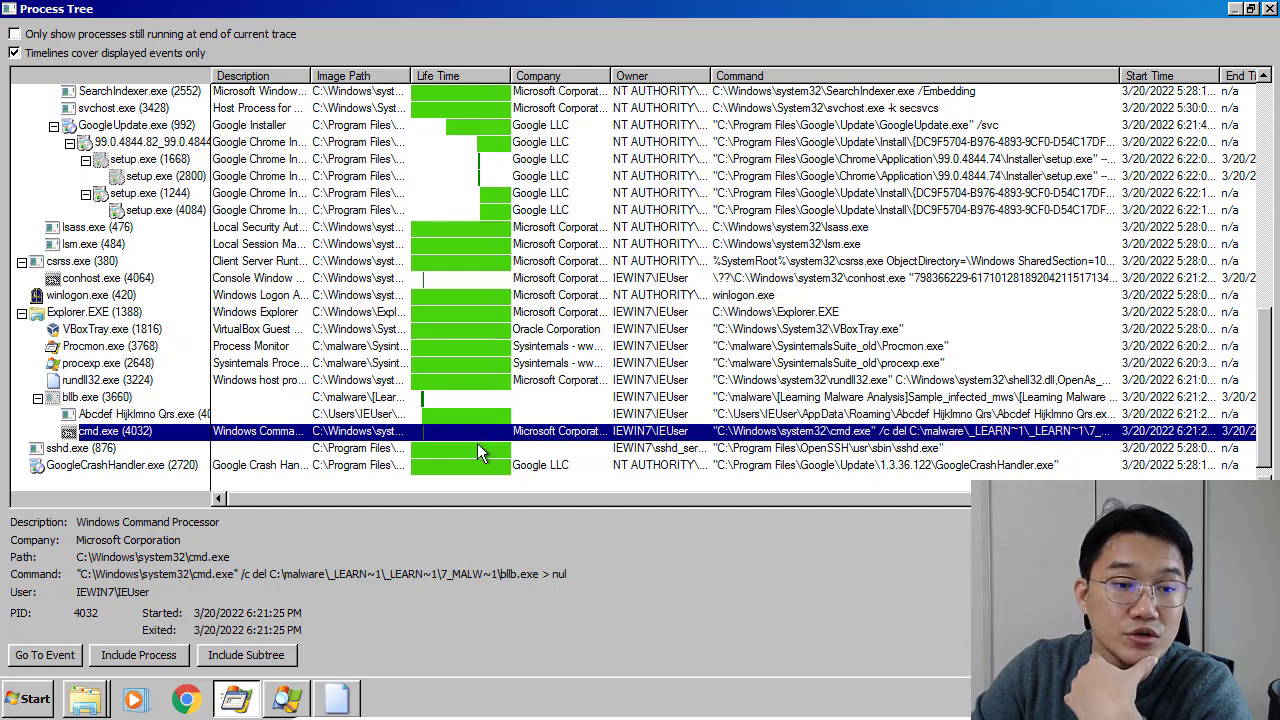
Compare the paths, commands and start times of bllb.exe, Abcdef Hijklmno Qrs.exe and cmd.exe
click(172, 416)
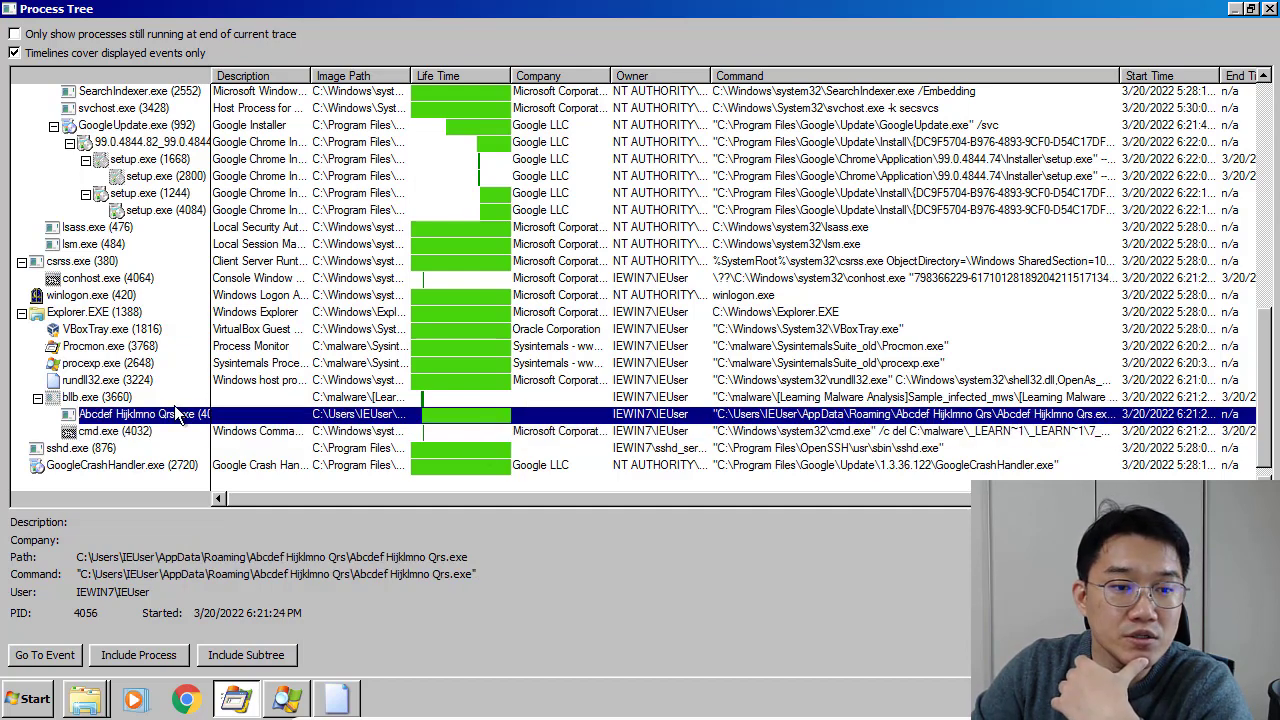
click(172, 399)
click(166, 418)
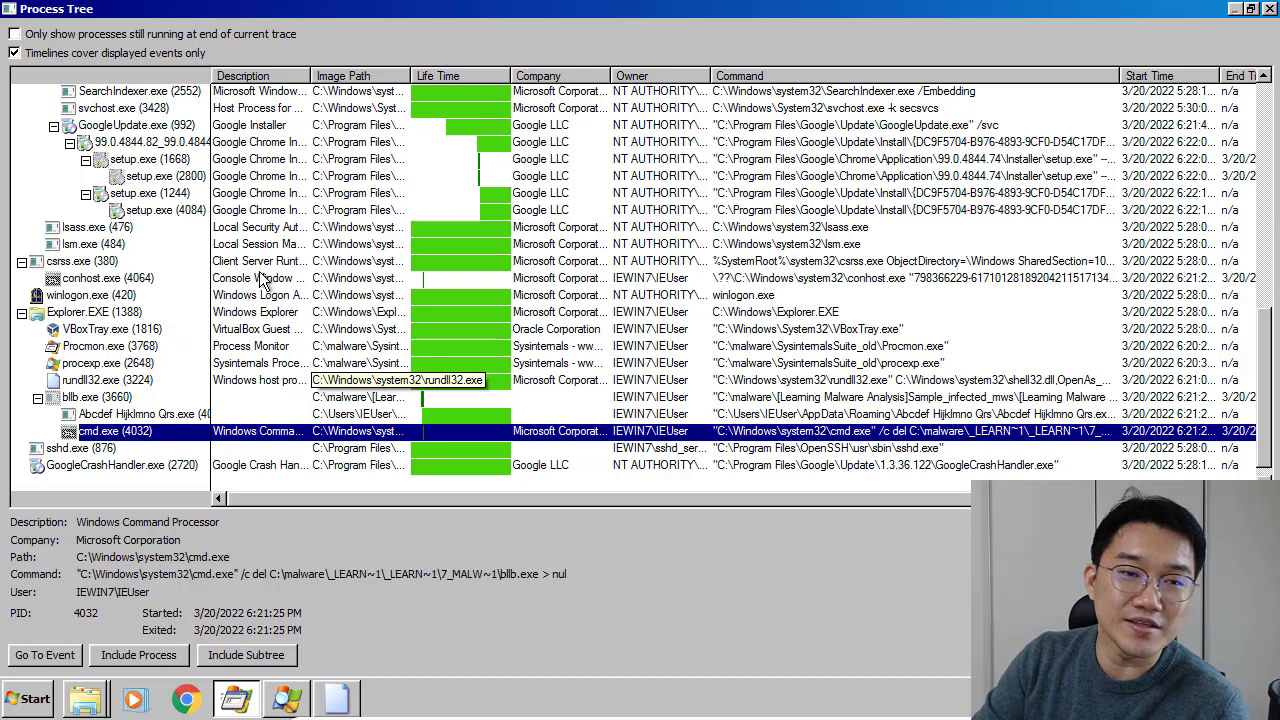
key(Up)
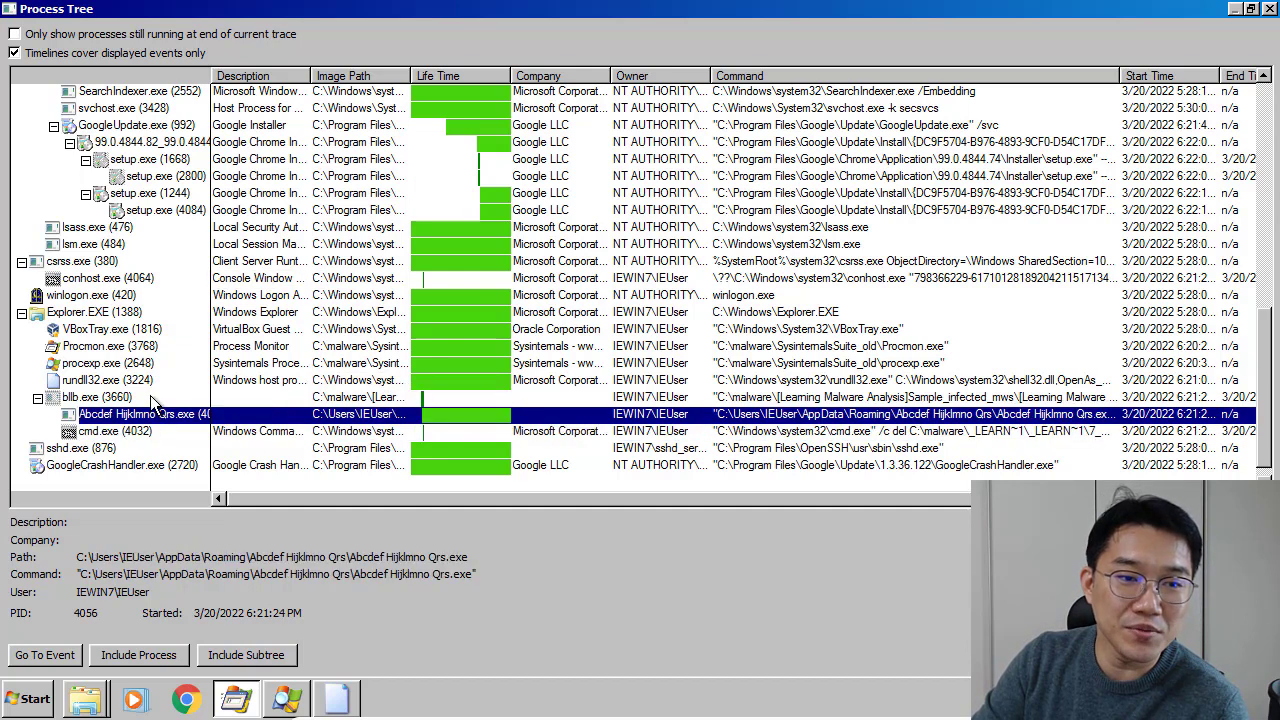
key(Up)
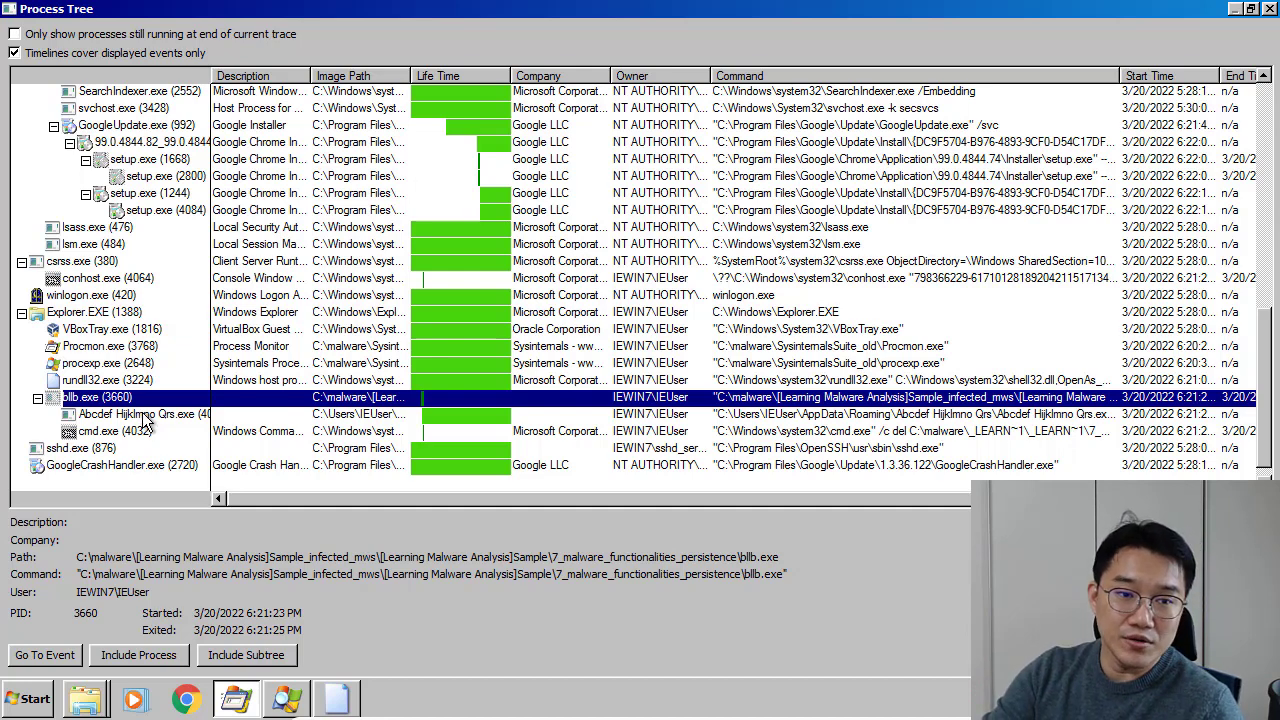
click(145, 420)
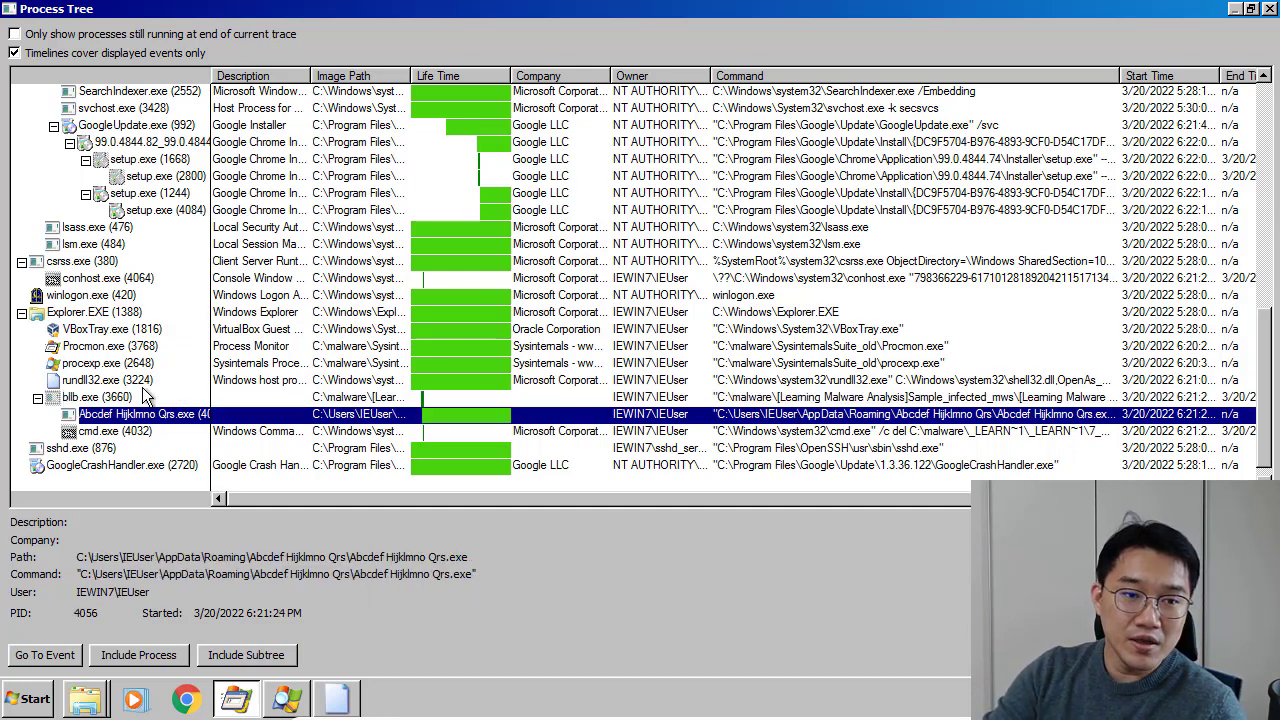
click(145, 400)
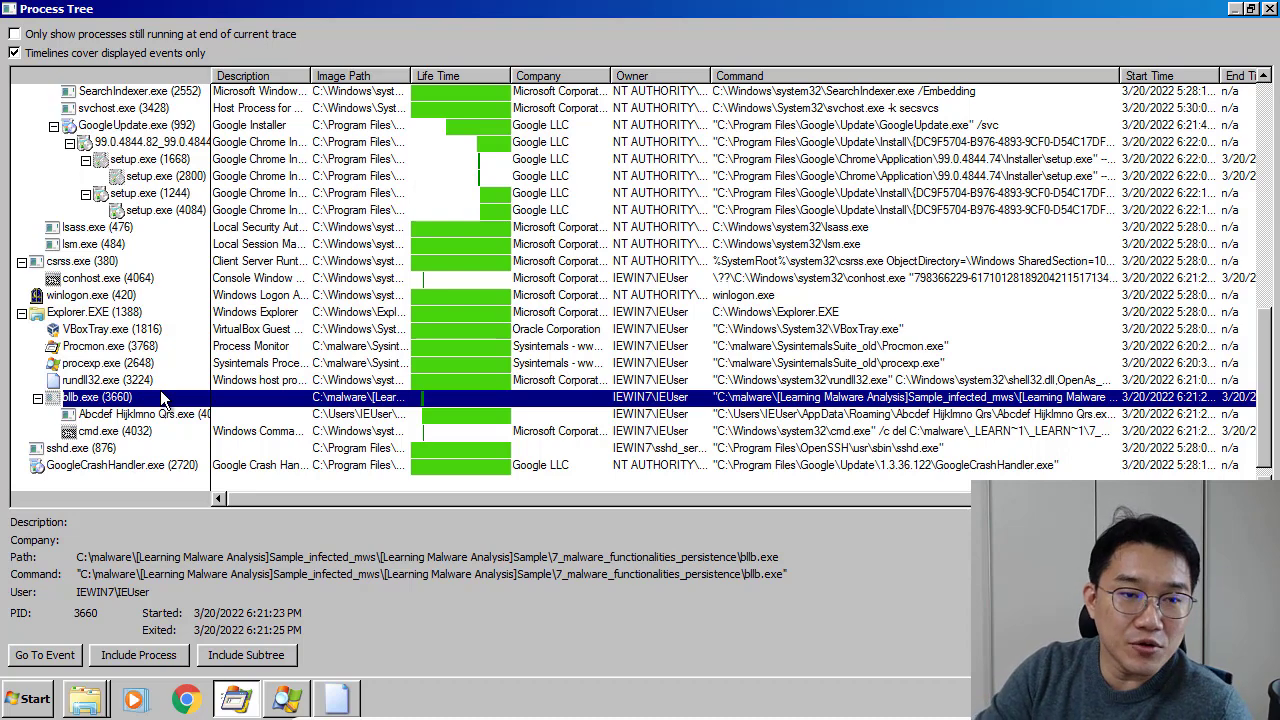
Examine the lifetimes and paths of other processes in the tree, such as svchost.exe, procexp.exe, Procmon.exe and VBoxTray.exe, against bllb.exe
click(188, 364)
scroll(270, 413, up, 3)
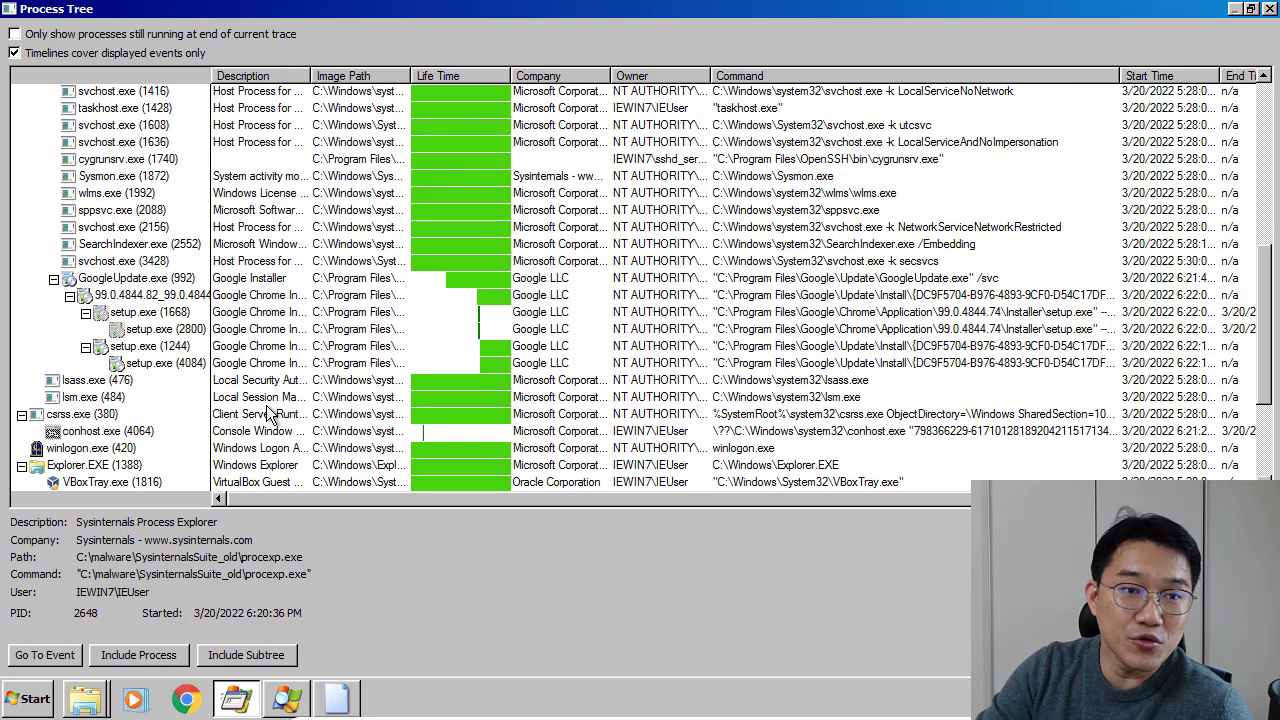
scroll(270, 413, up, 2)
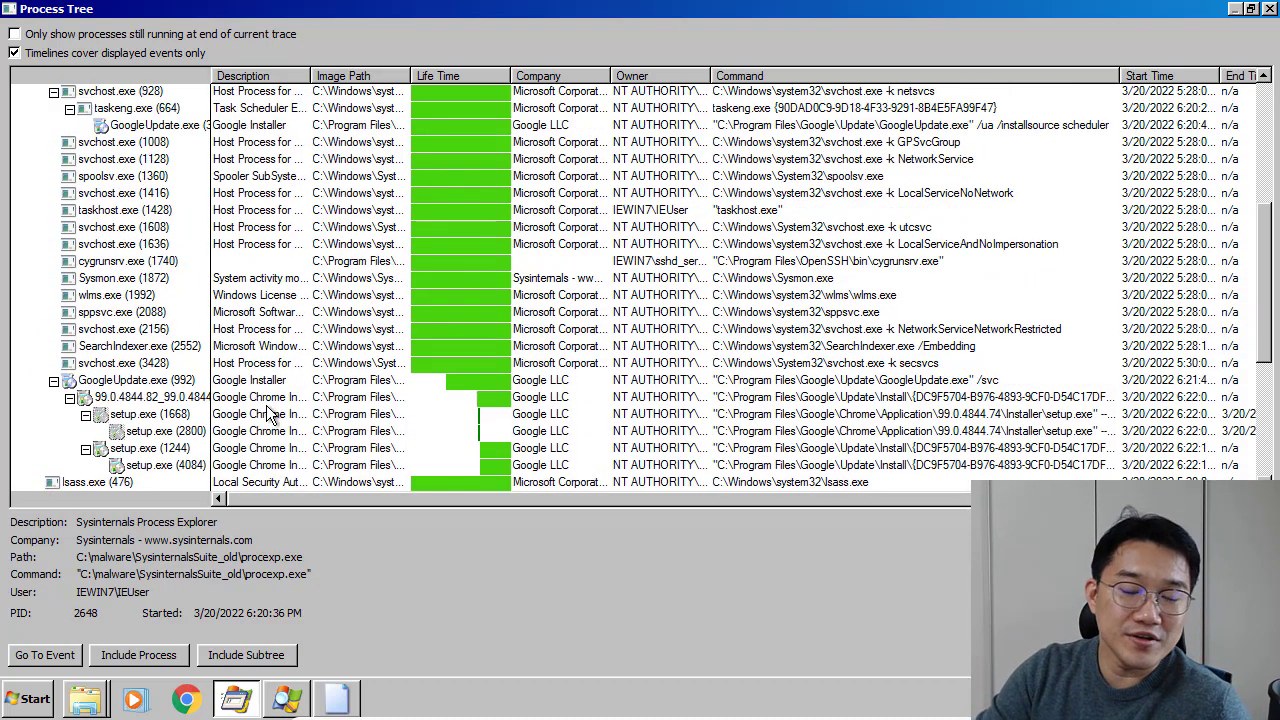
click(333, 365)
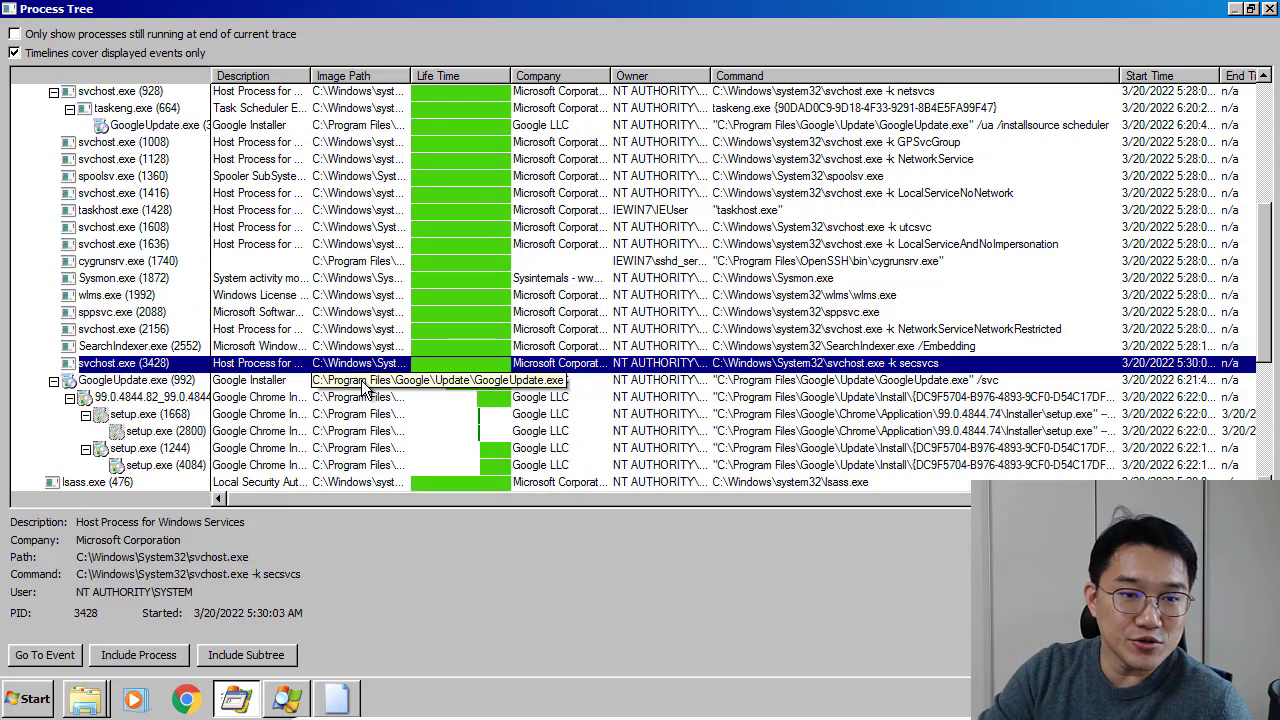
scroll(365, 390, down, 5)
click(420, 382)
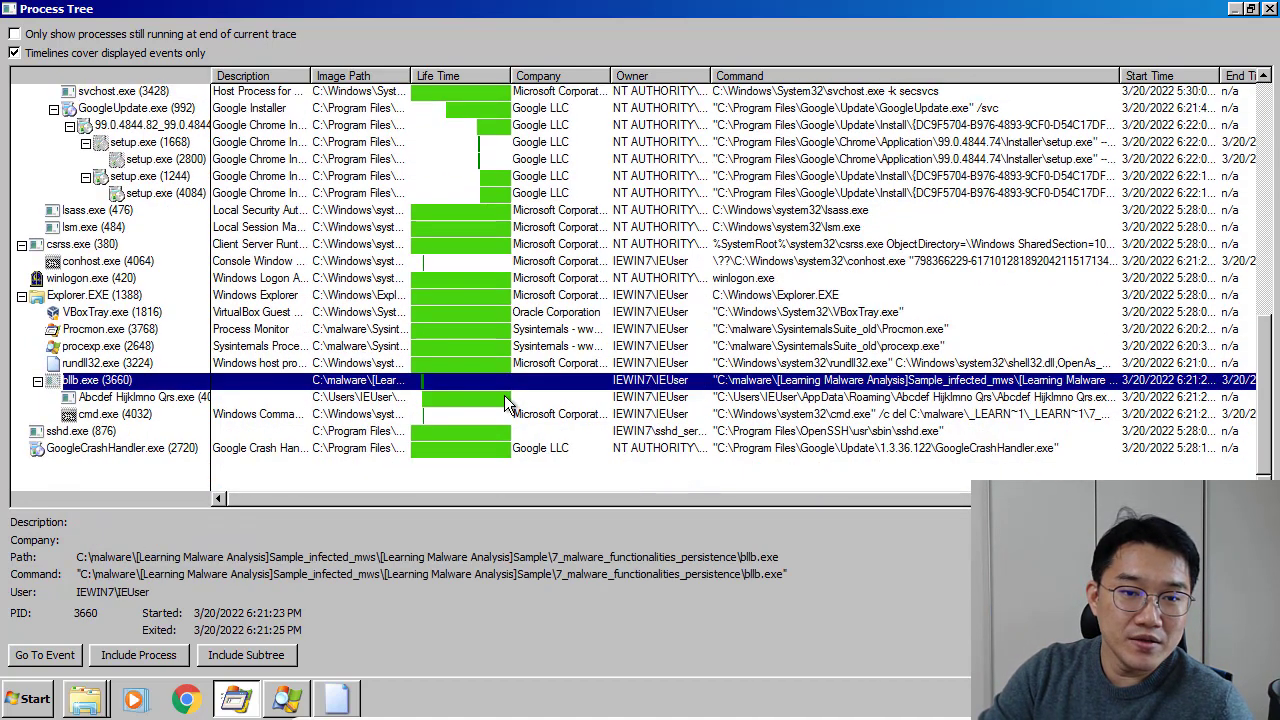
click(497, 364)
click(508, 348)
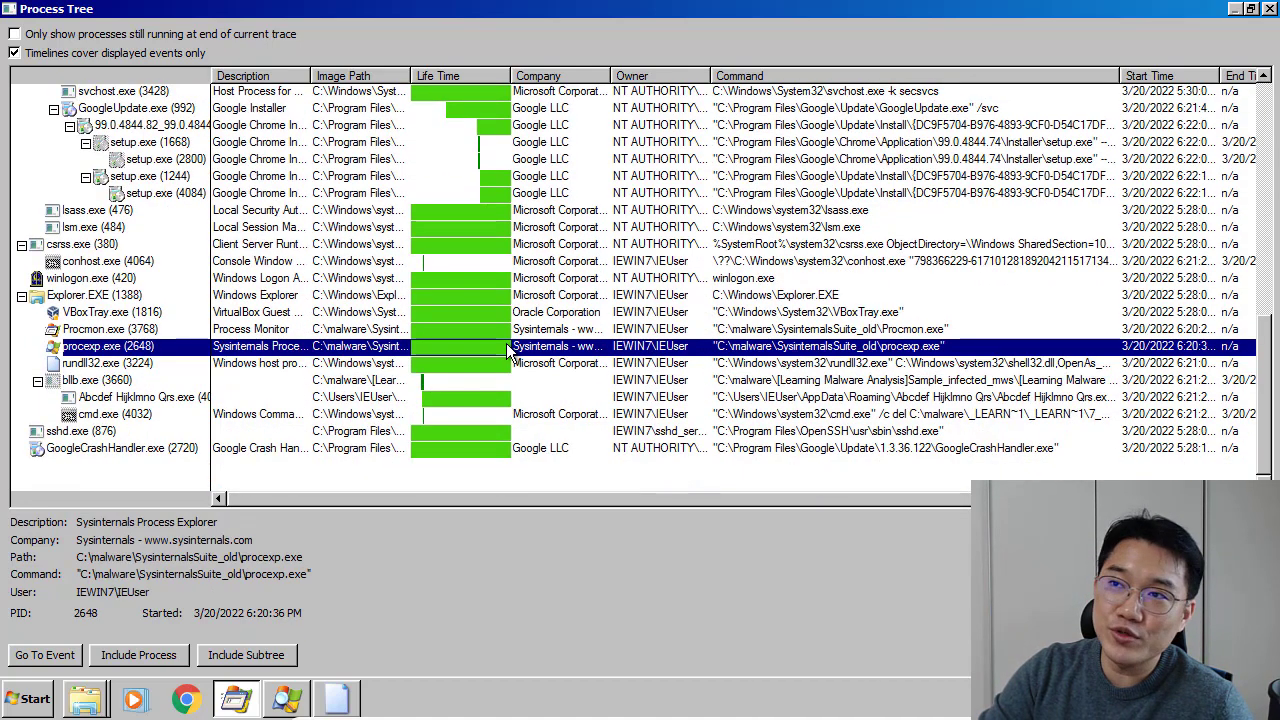
click(396, 330)
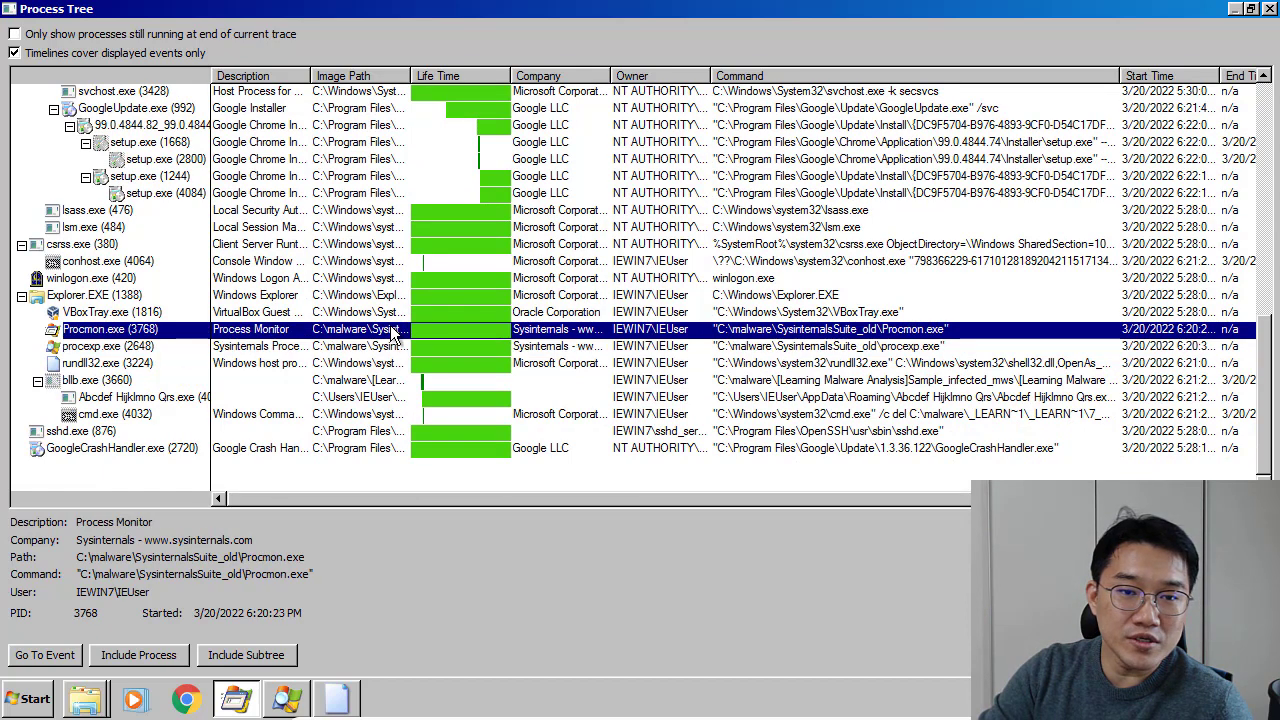
click(395, 314)
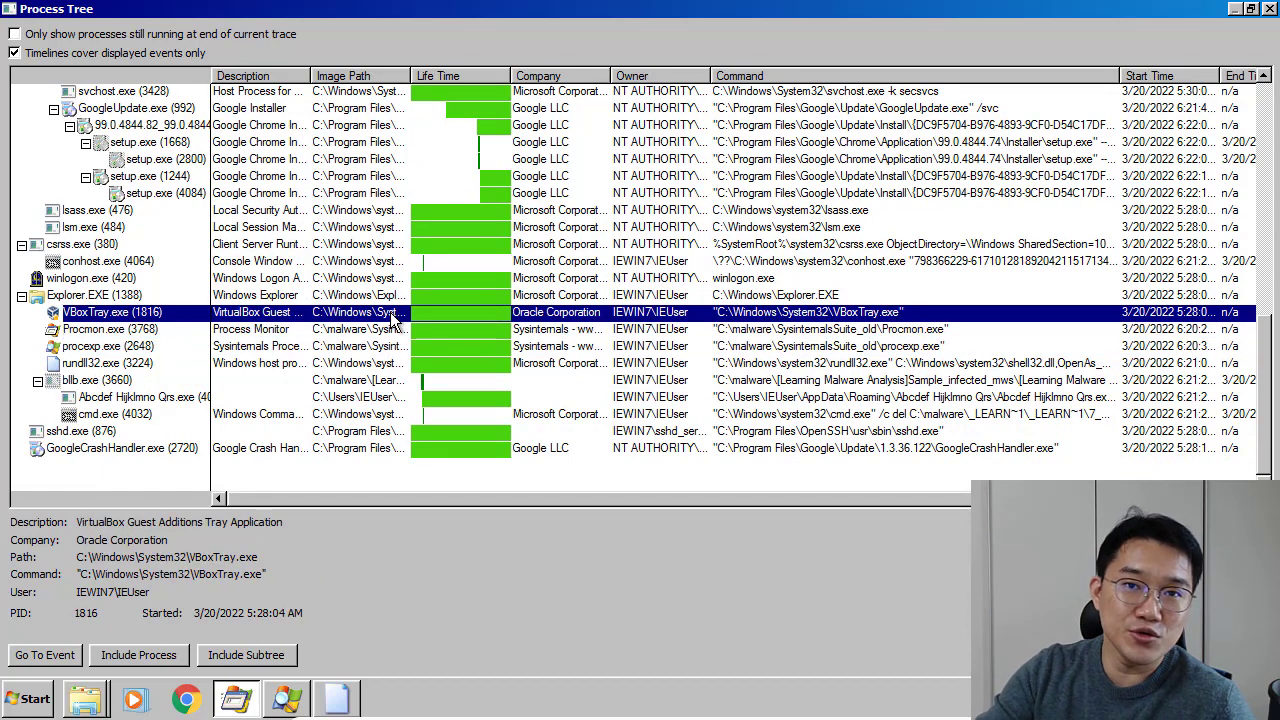